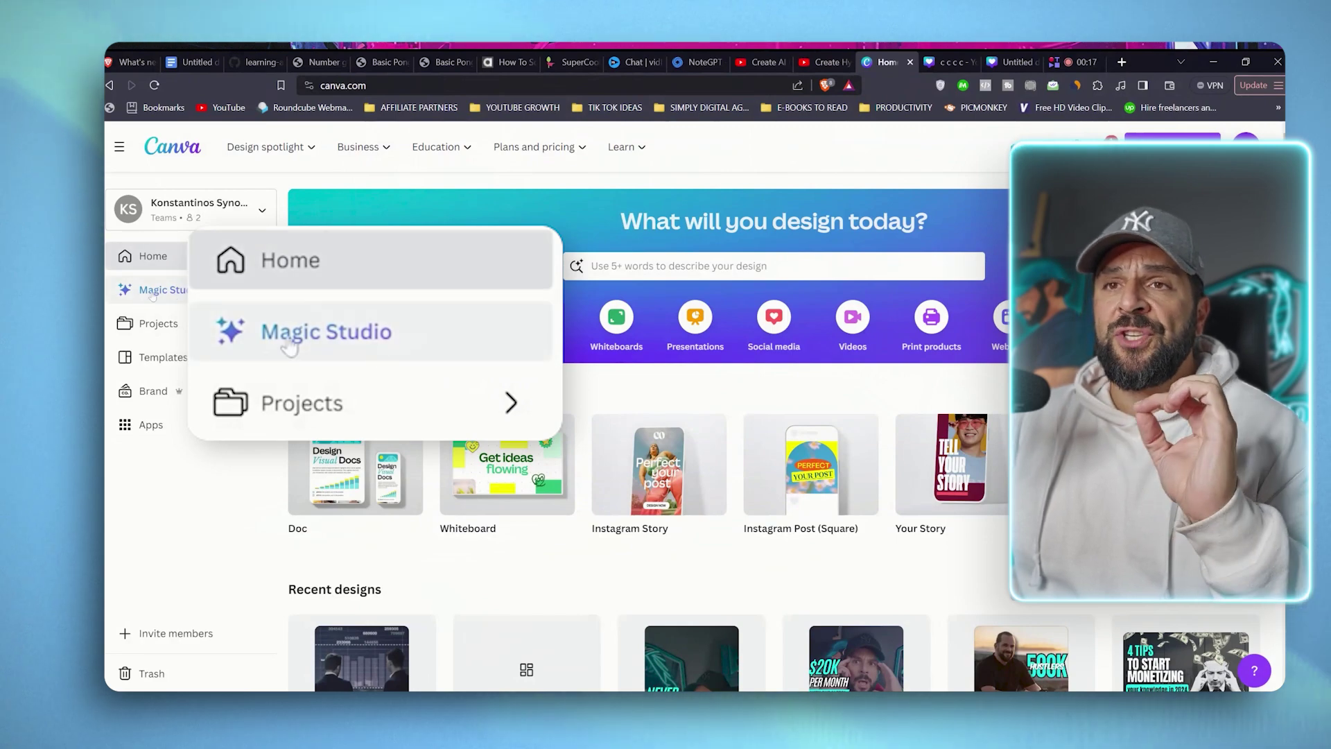
Step: Open the Magic Studio overview page and browse down to the AI Apps cards such as Murf AI
{"action": "left_click", "coordinate": [167, 289]}
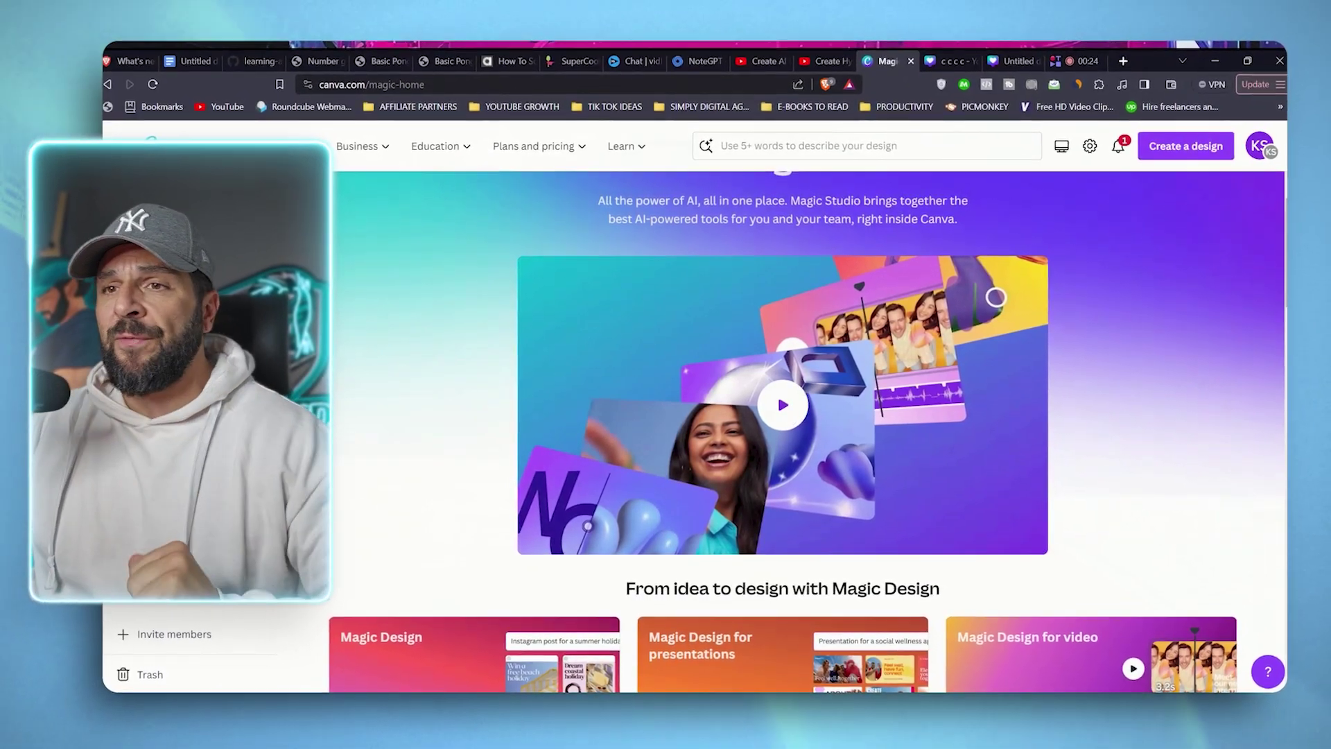
{"action": "scroll", "coordinate": [671, 527], "scroll_direction": "down", "scroll_amount": 4}
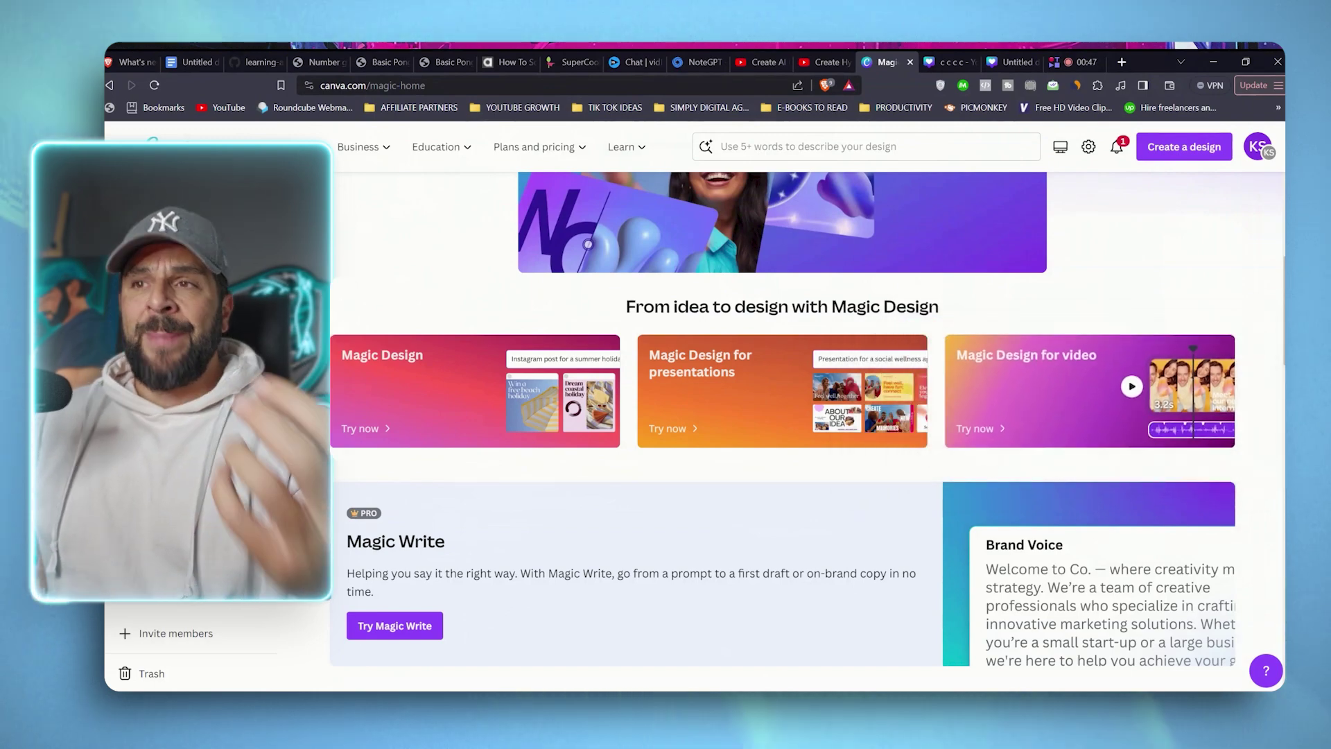
{"action": "scroll", "coordinate": [579, 421], "scroll_direction": "down", "scroll_amount": 3}
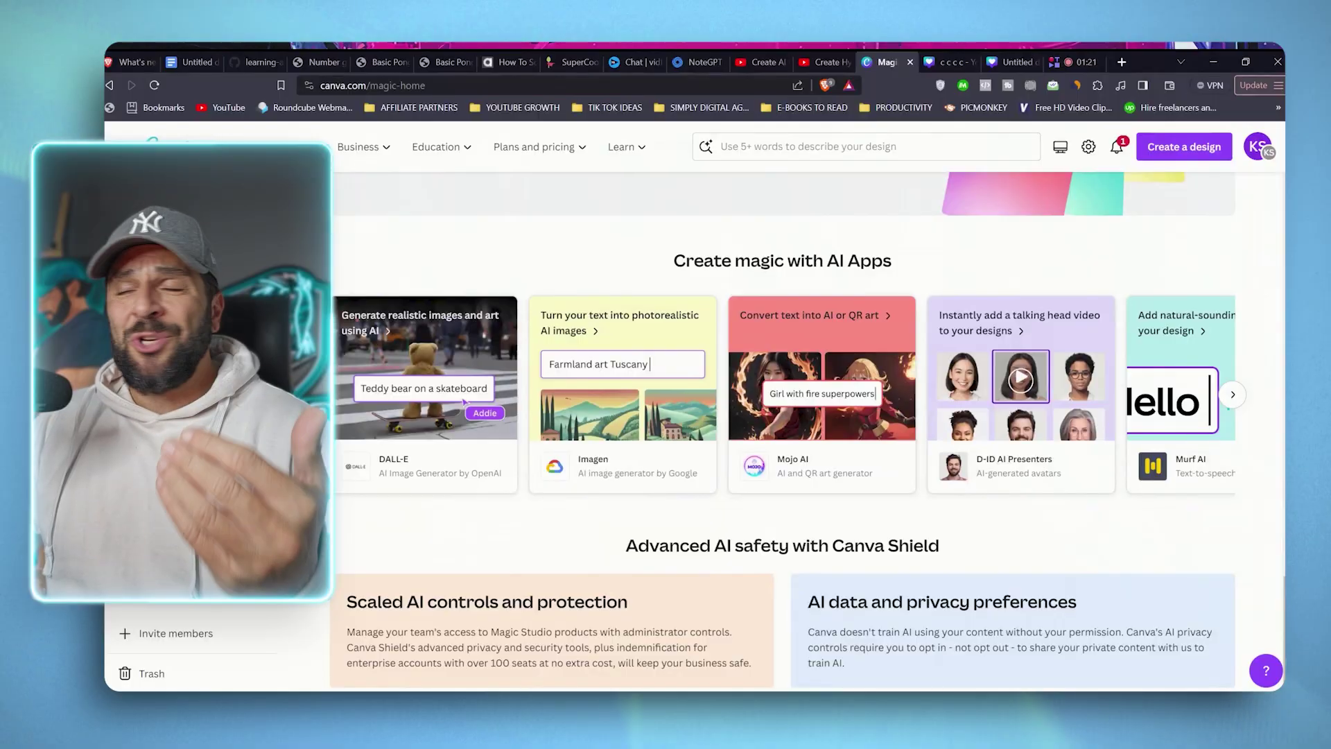
{"action": "mouse_move", "coordinate": [1081, 425]}
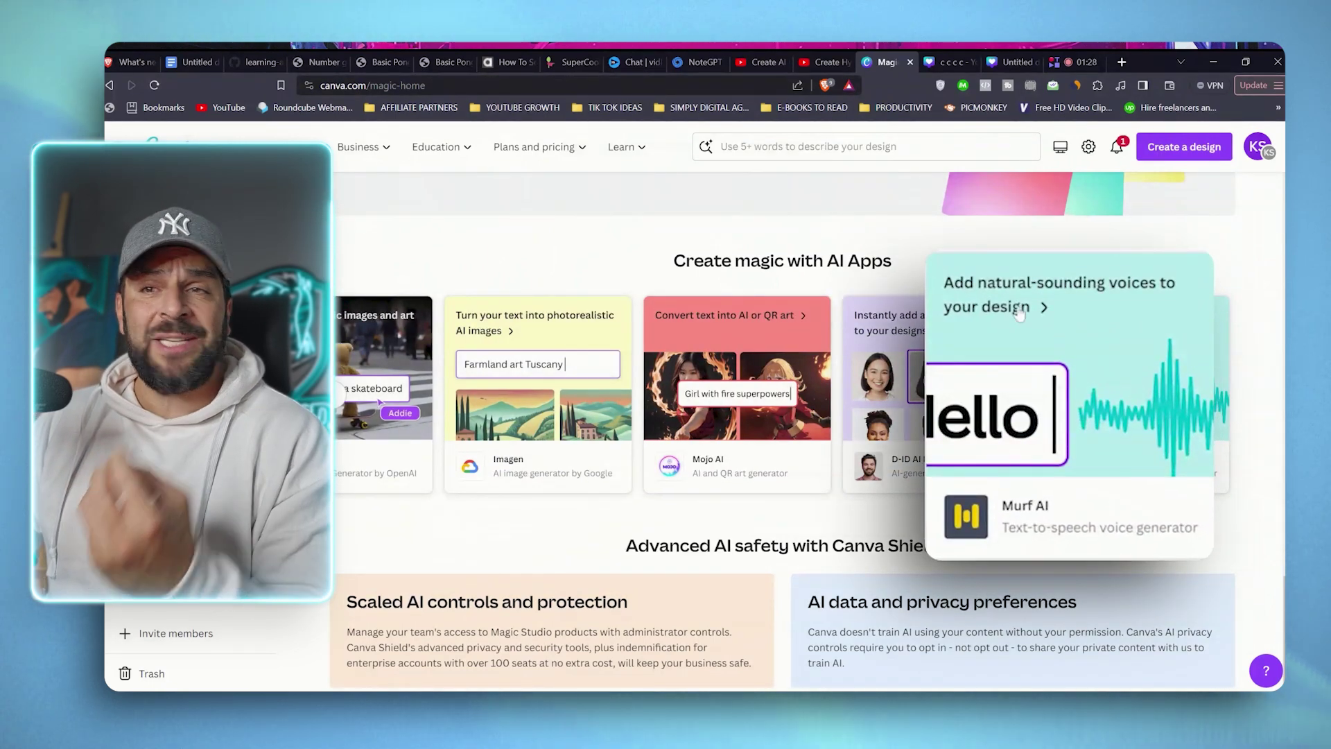
{"action": "mouse_move", "coordinate": [957, 336]}
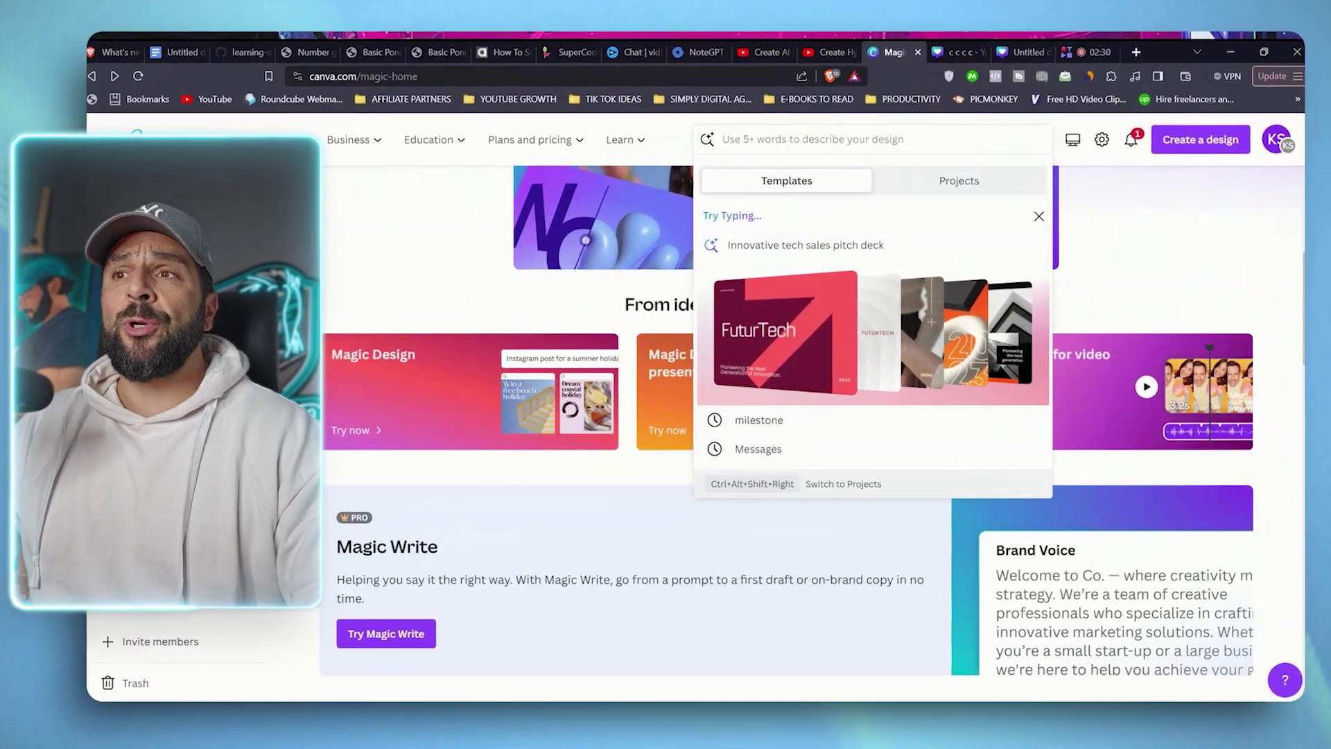
Step: Search templates for a cyberpunk Instagram carousel design
{"action": "type", "text": "A CYBER"}
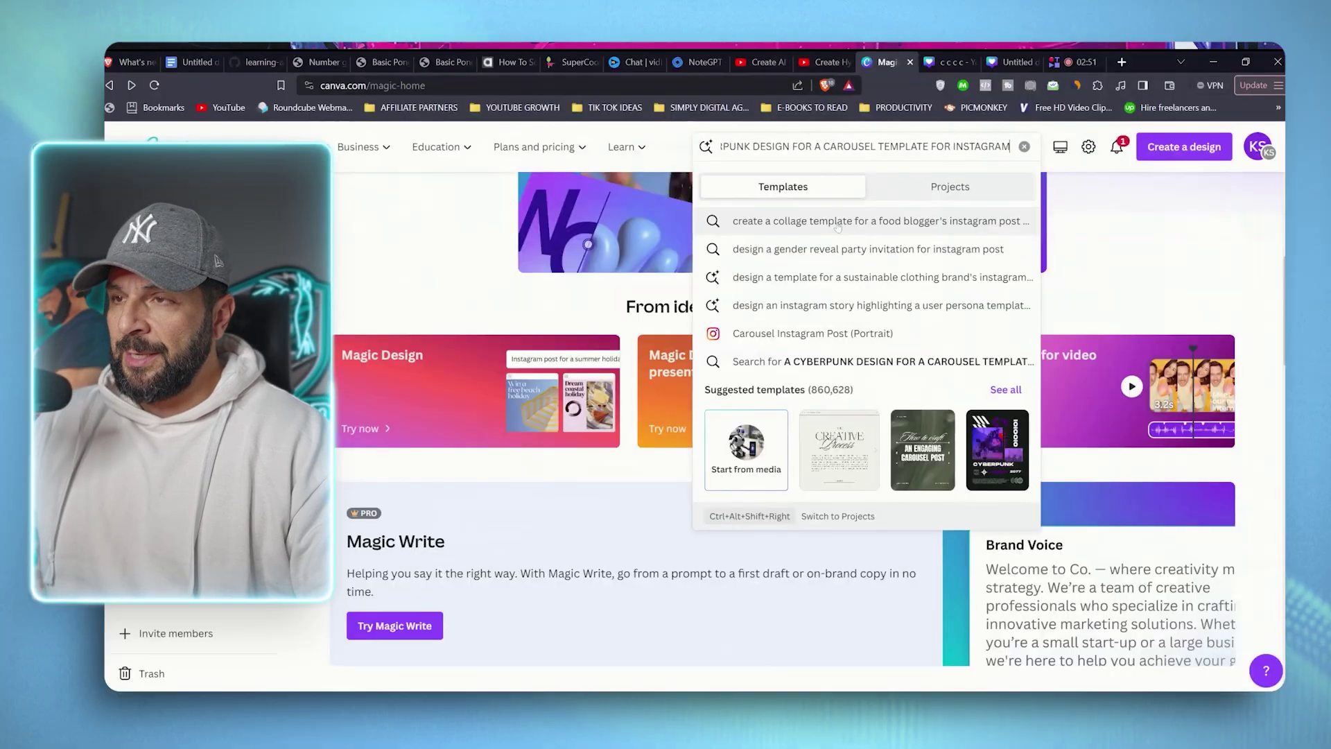
{"action": "key", "text": "Return"}
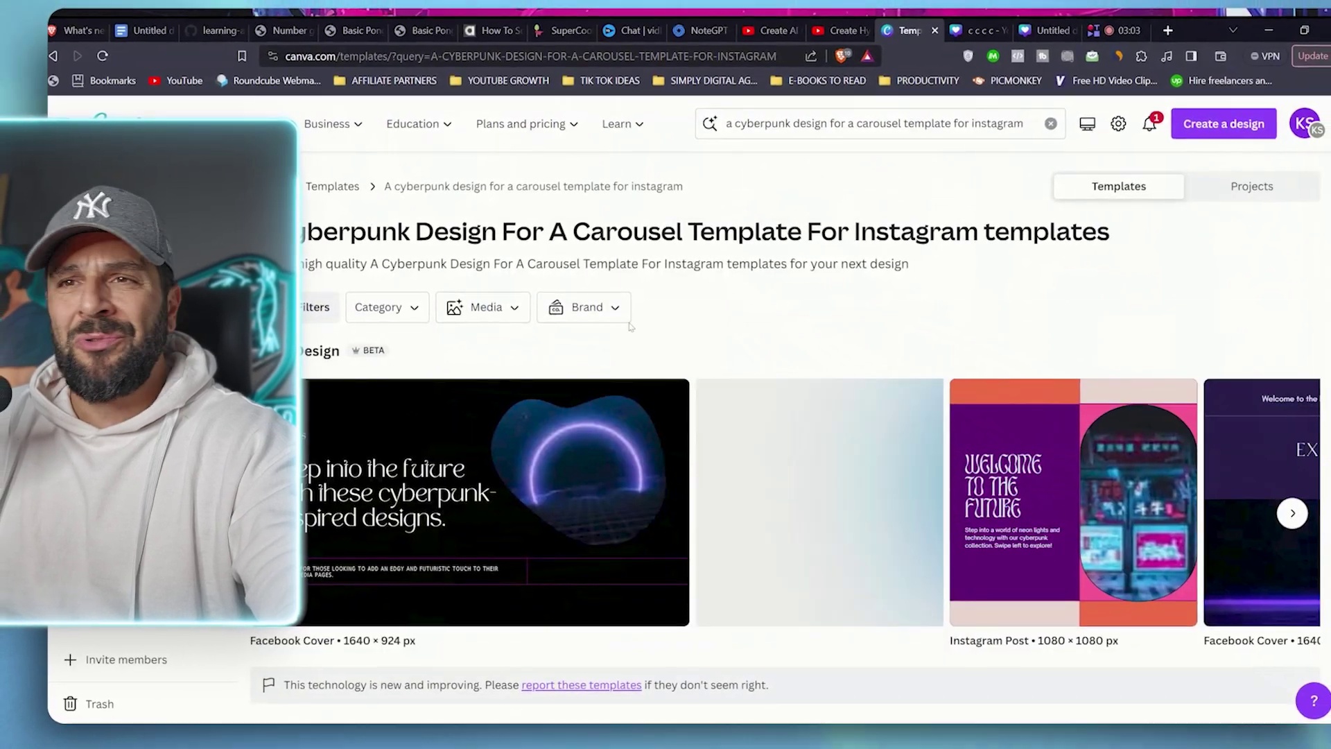
{"action": "scroll", "coordinate": [631, 325], "scroll_direction": "down", "scroll_amount": 10}
{"action": "scroll", "coordinate": [832, 332], "scroll_direction": "up", "scroll_amount": 10}
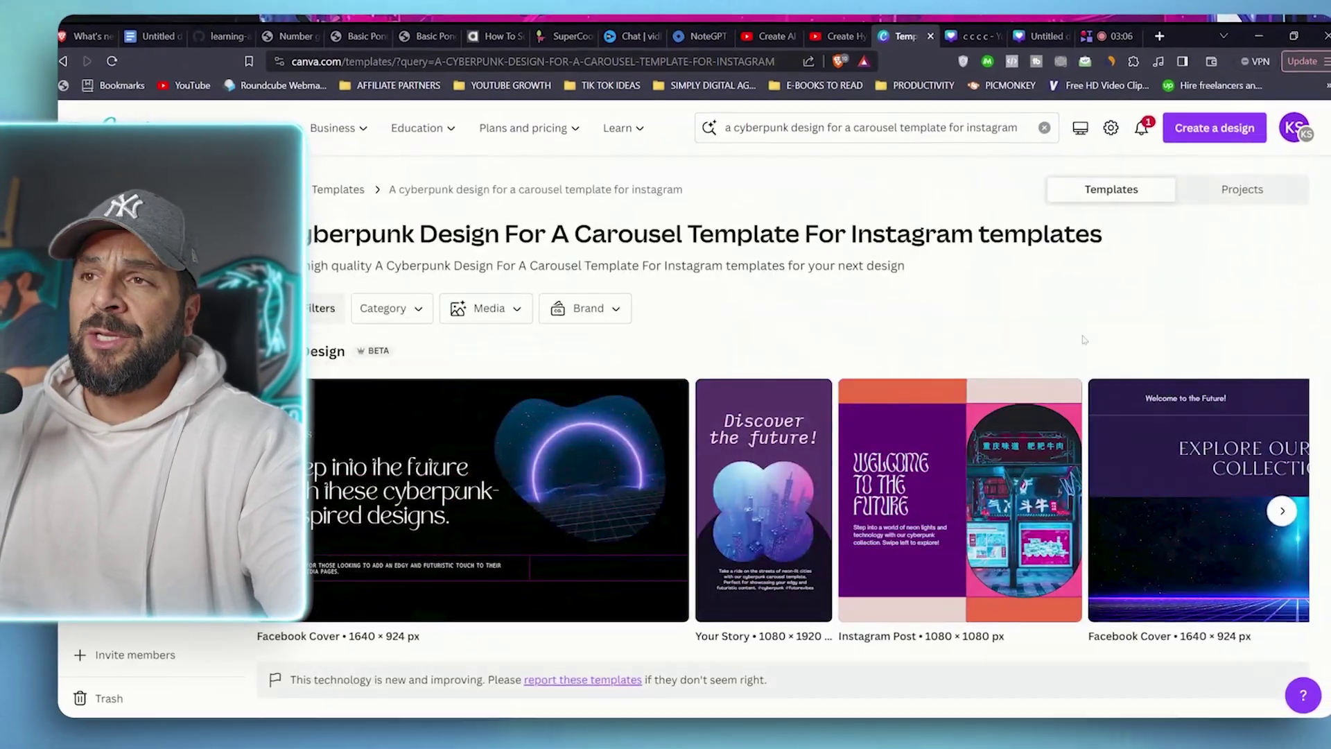
Step: Browse the Magic Design suggestions, previewing and closing the Your Story cyberpunk template
{"action": "left_click", "coordinate": [1282, 511]}
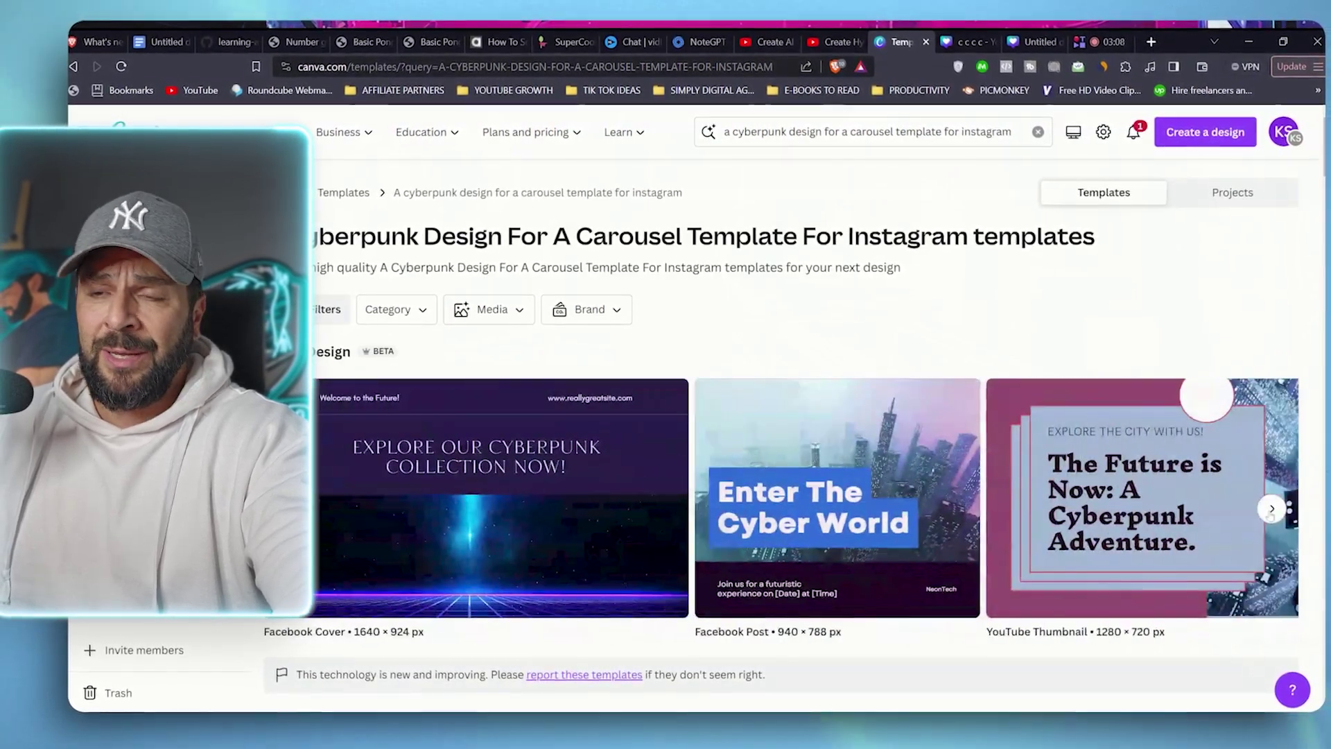
{"action": "left_click", "coordinate": [1272, 509]}
{"action": "left_click", "coordinate": [1241, 471]}
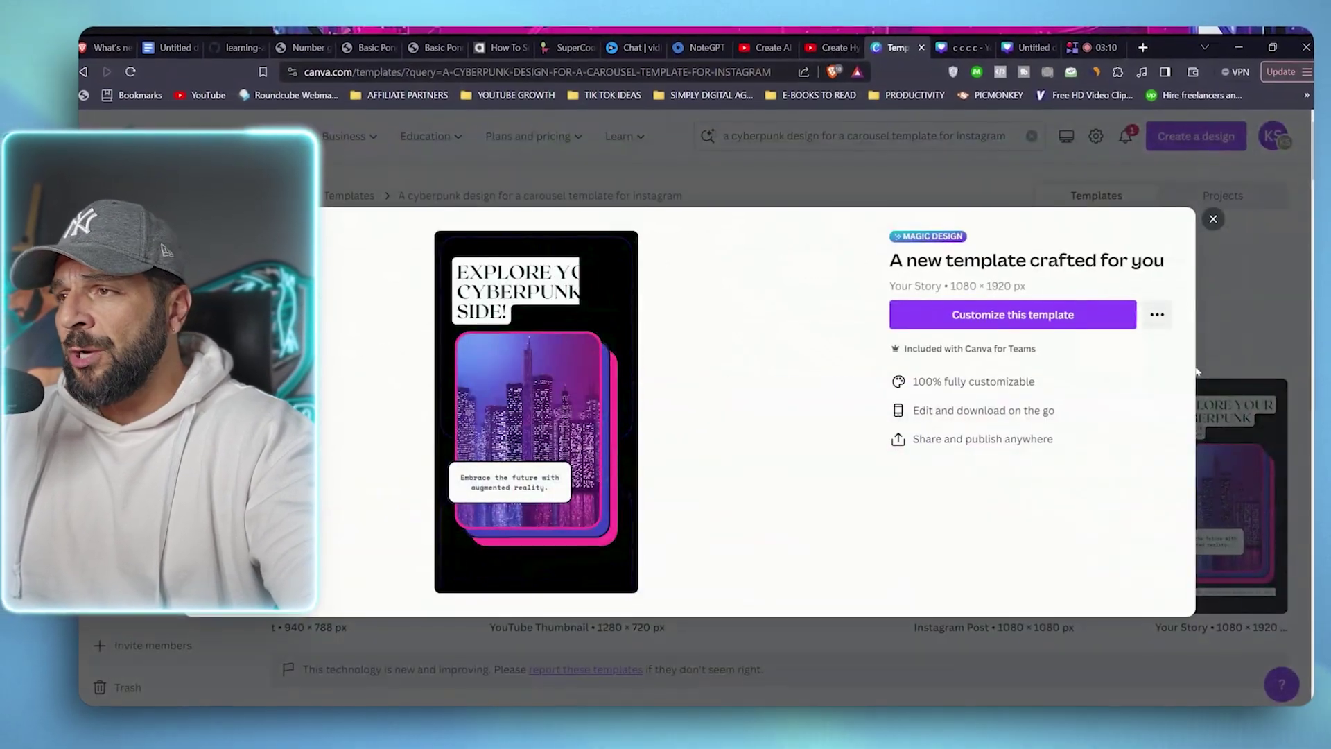
{"action": "left_click", "coordinate": [1202, 373]}
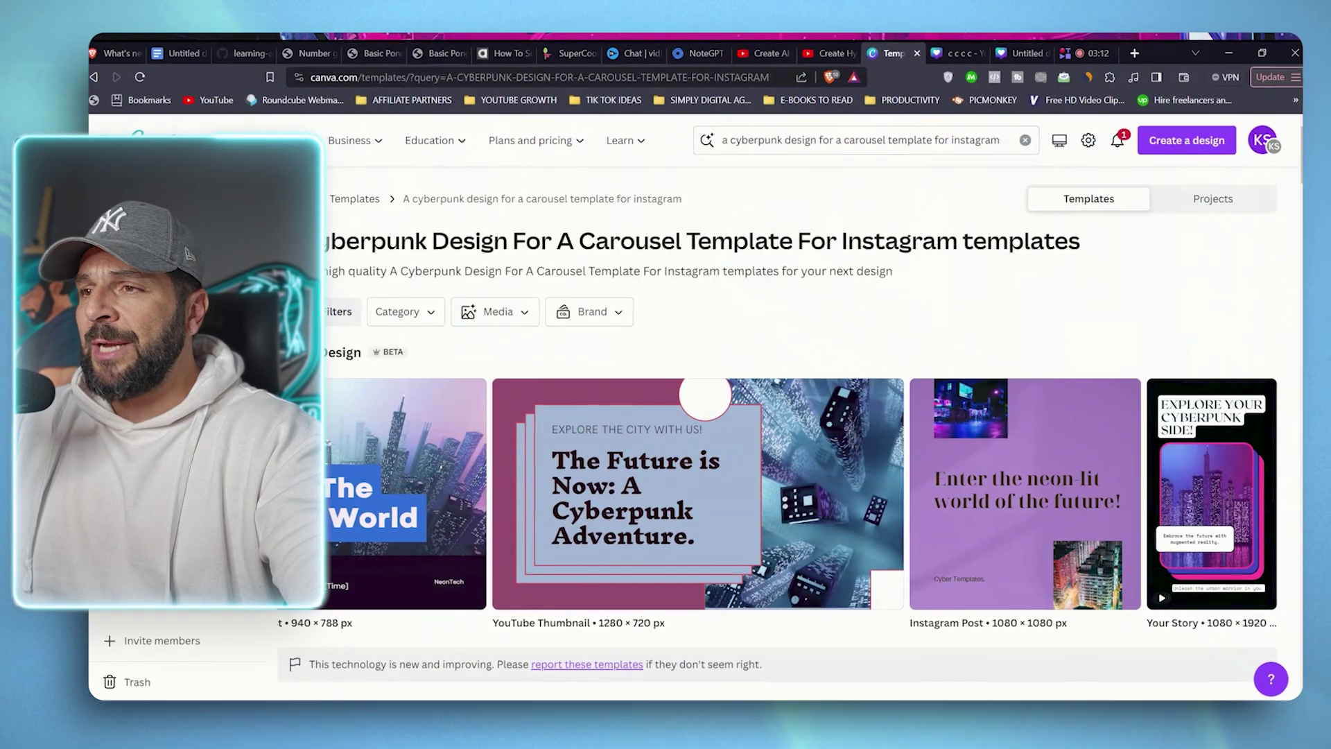
{"action": "left_click", "coordinate": [1248, 501]}
{"action": "scroll", "coordinate": [783, 429], "scroll_direction": "down", "scroll_amount": 6}
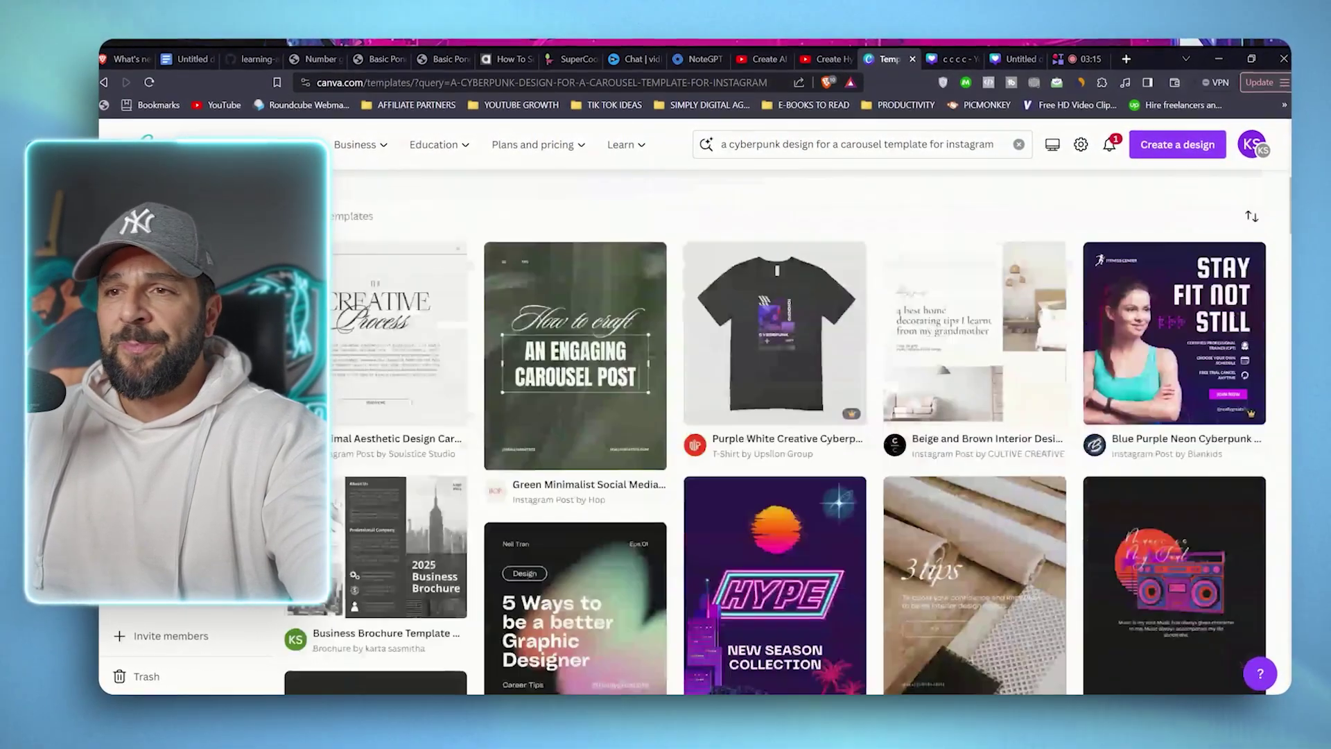
{"action": "scroll", "coordinate": [337, 502], "scroll_direction": "down", "scroll_amount": 4}
{"action": "scroll", "coordinate": [338, 498], "scroll_direction": "up", "scroll_amount": 10}
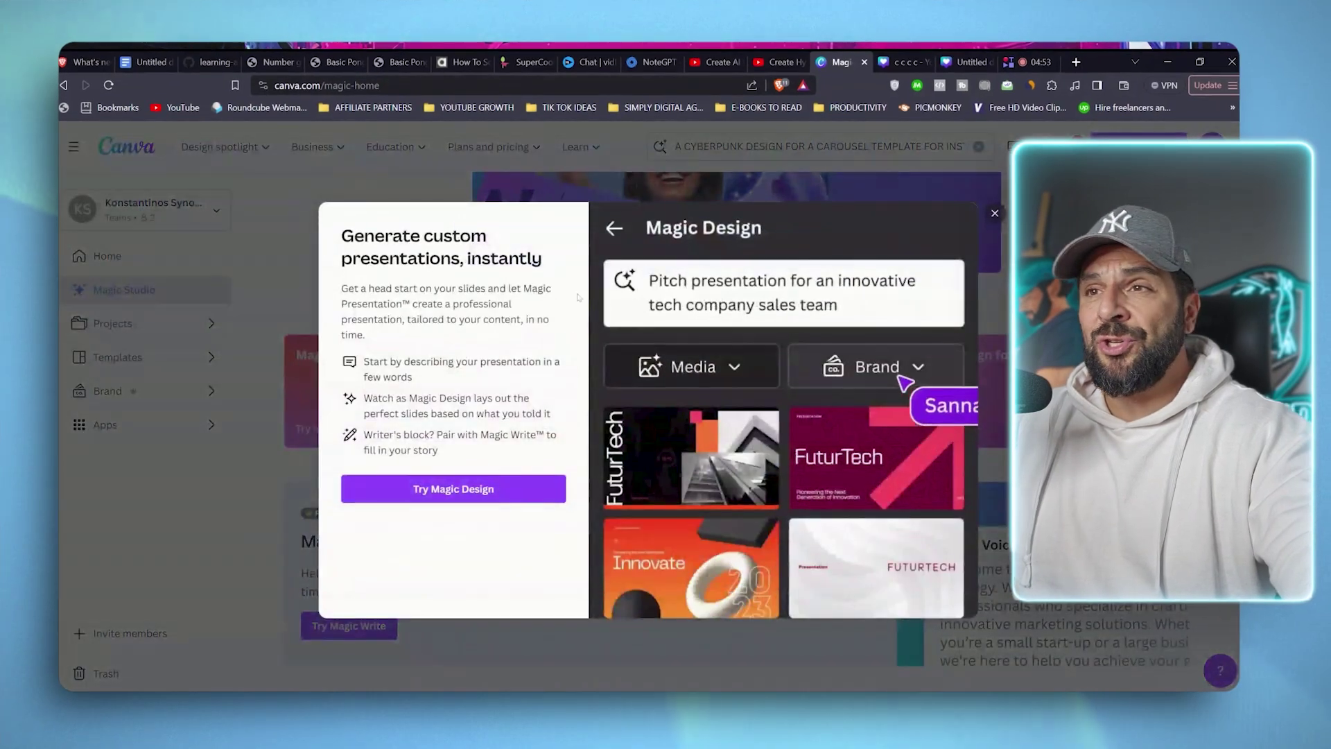
Step: Start a Magic Design presentation and search with the prompt 'I need a presentation for my thes…'
{"action": "left_click", "coordinate": [470, 488]}
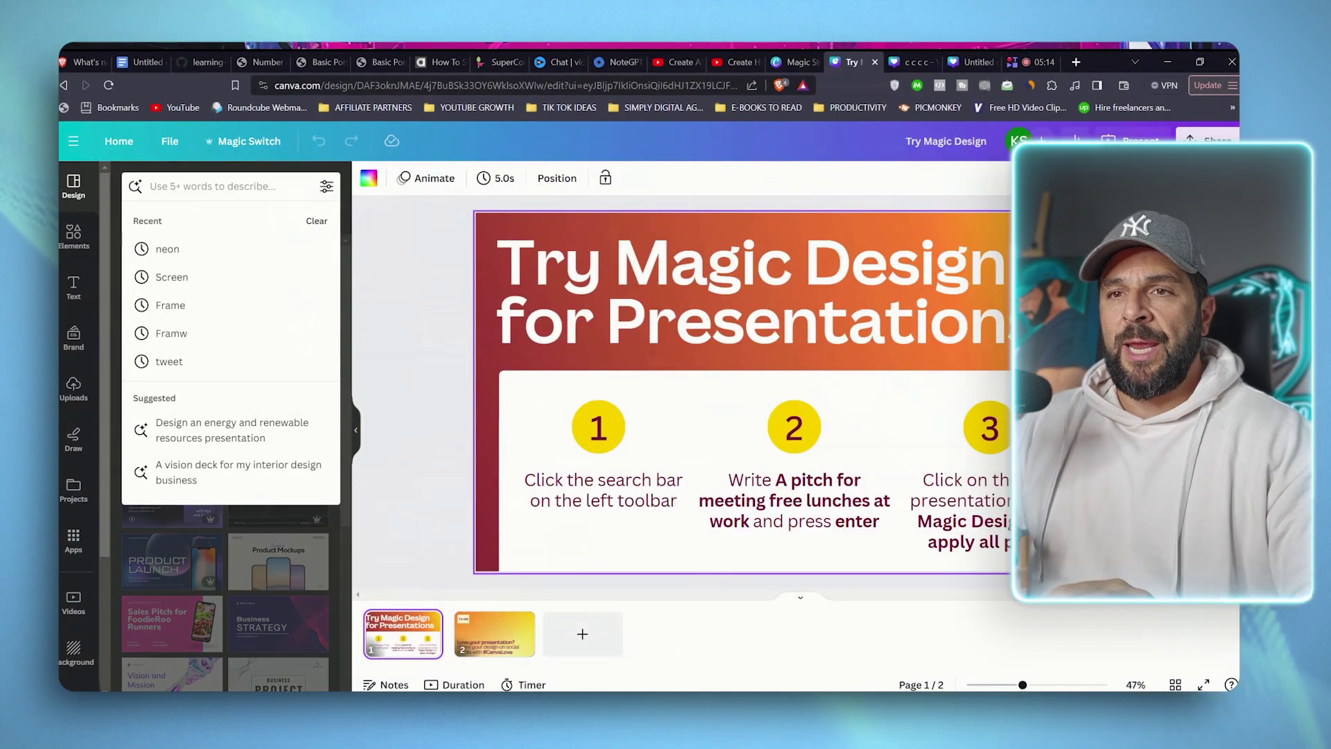
{"action": "type", "text": "I NEED A PRESENTATION"}
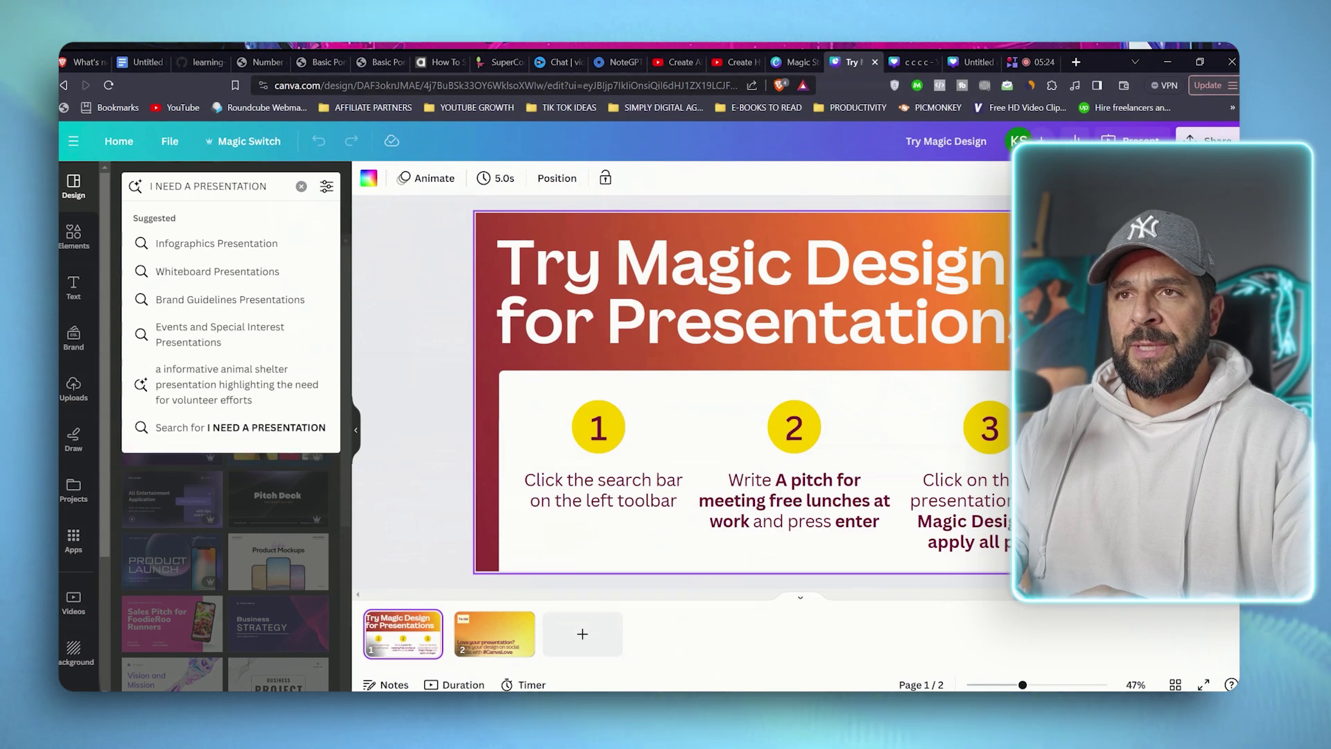
{"action": "type", "text": " FOR"}
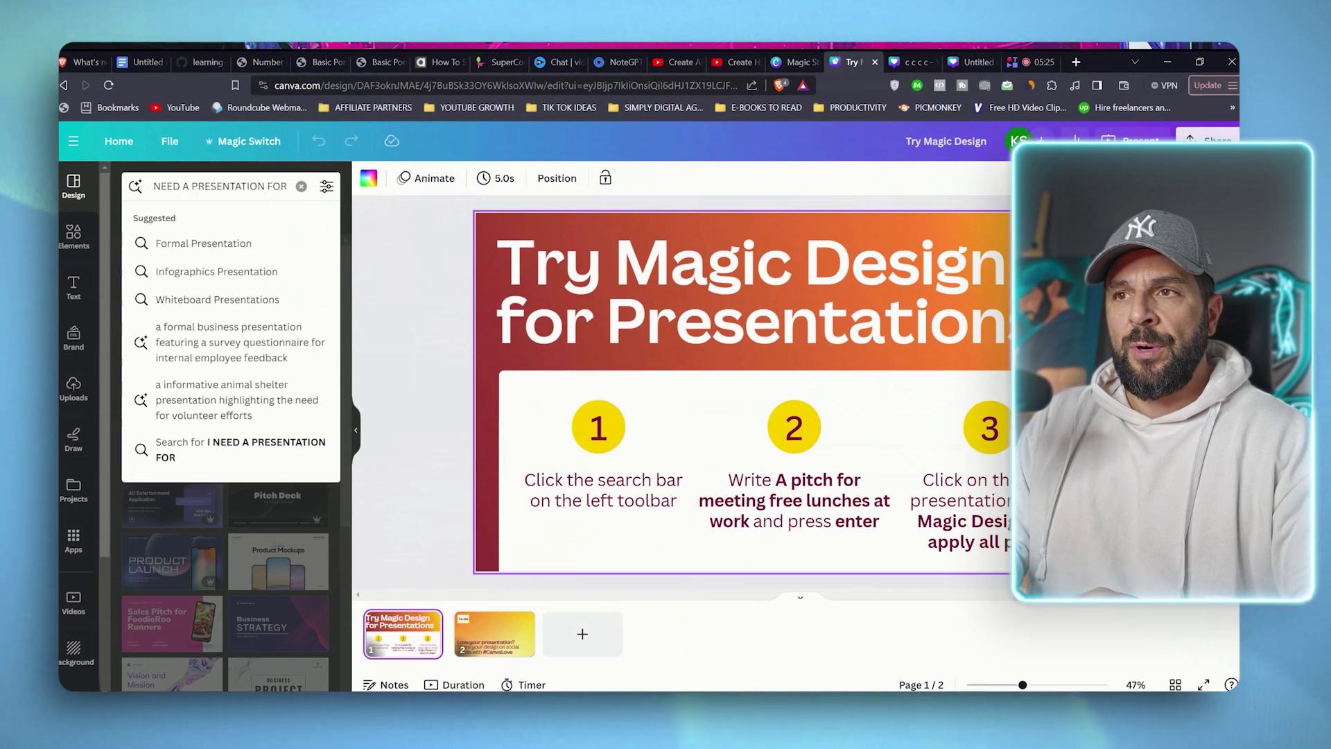
{"action": "type", "text": "MY UPCOMING PRODUCT LAUNCH"}
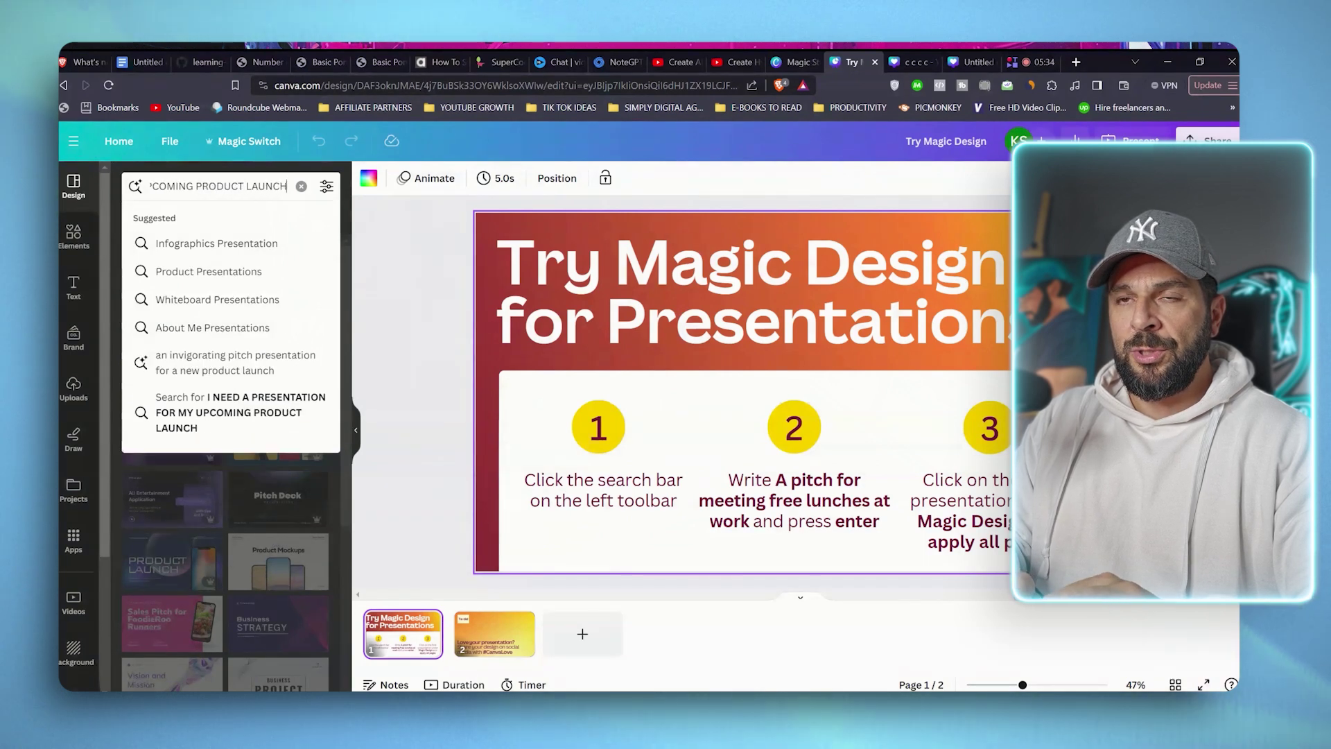
{"action": "type", "text": "THES)"}
{"action": "key", "text": "Return"}
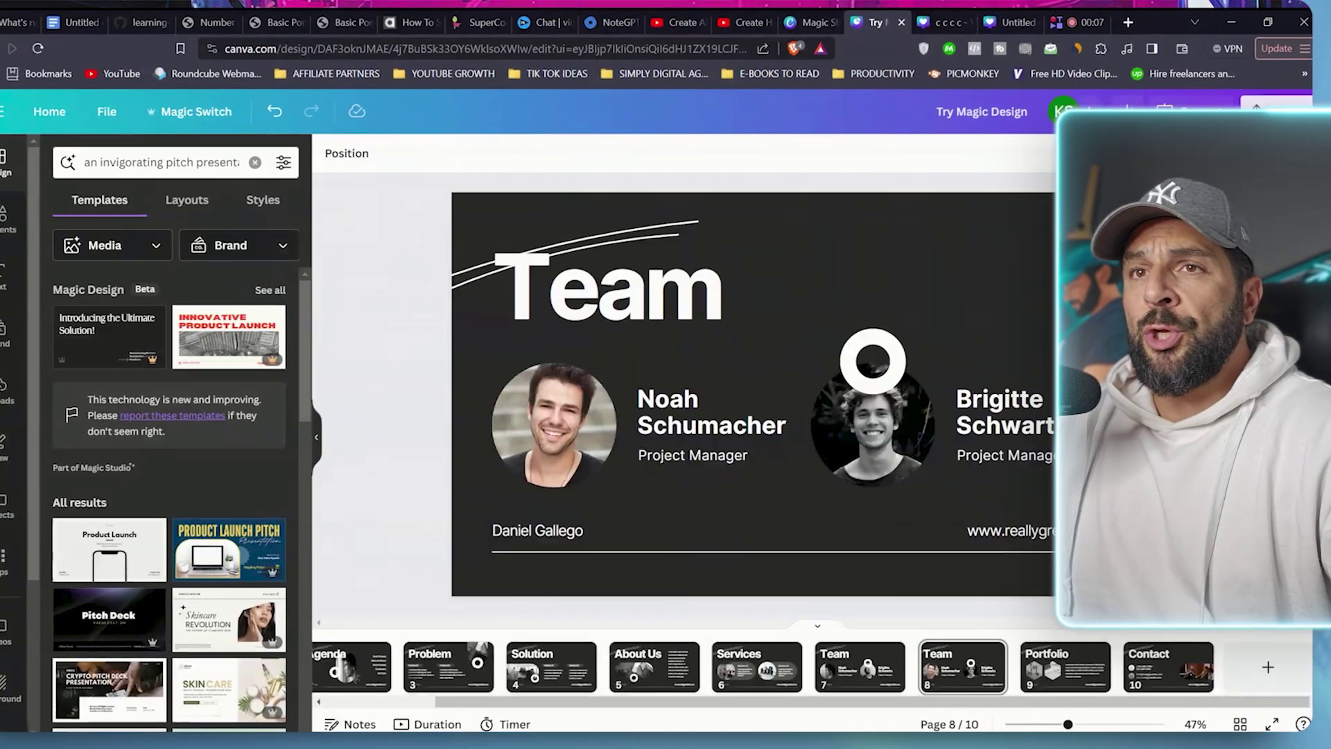
Step: Preview a Pitch Deck template's pages, then open the Colorful Gradient Modern Business Pitch Deck
{"action": "scroll", "coordinate": [149, 375], "scroll_direction": "down", "scroll_amount": 3}
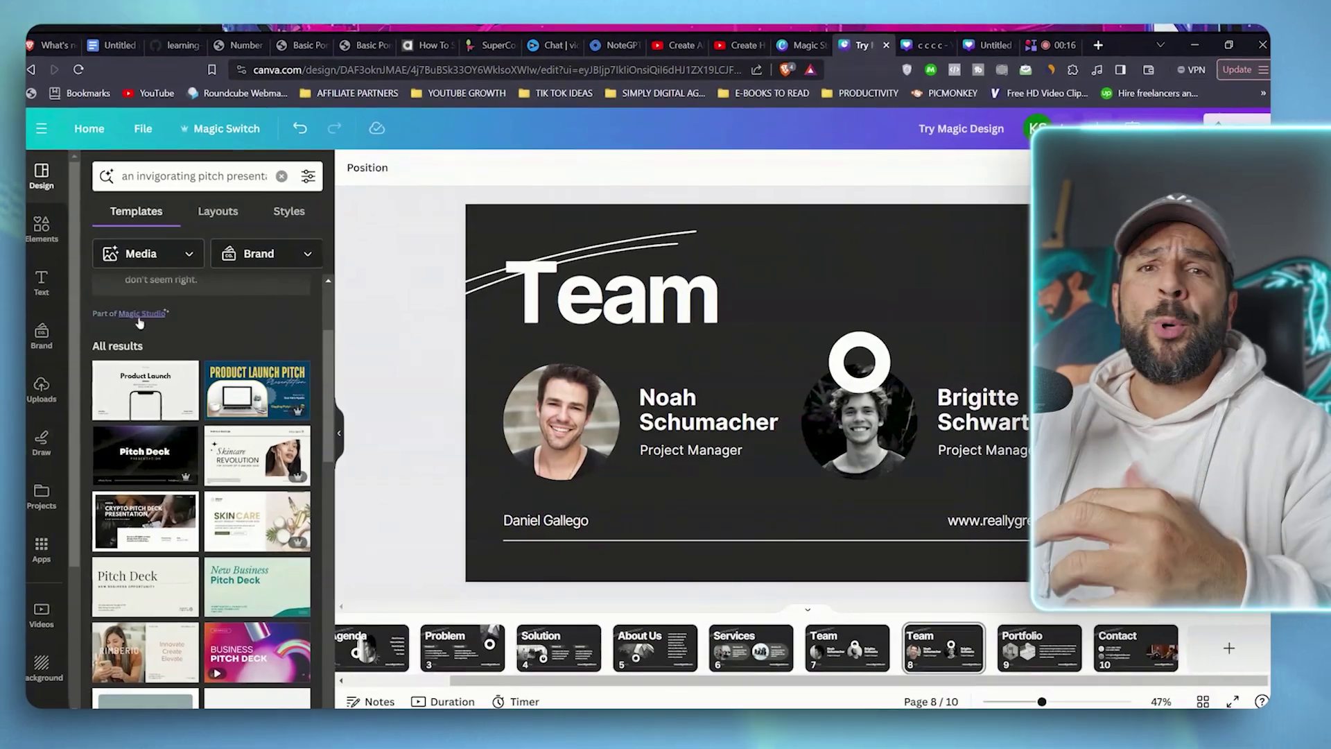
{"action": "left_click", "coordinate": [139, 463]}
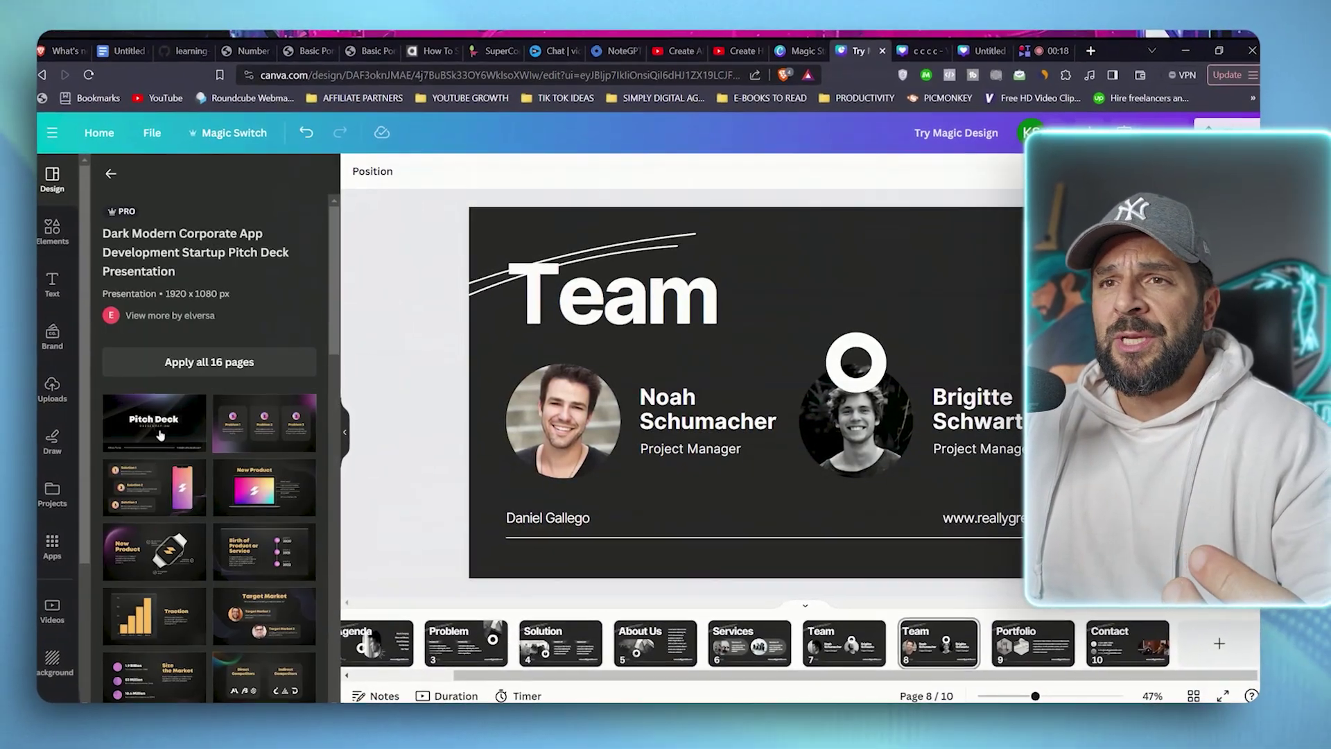
{"action": "left_click", "coordinate": [108, 172]}
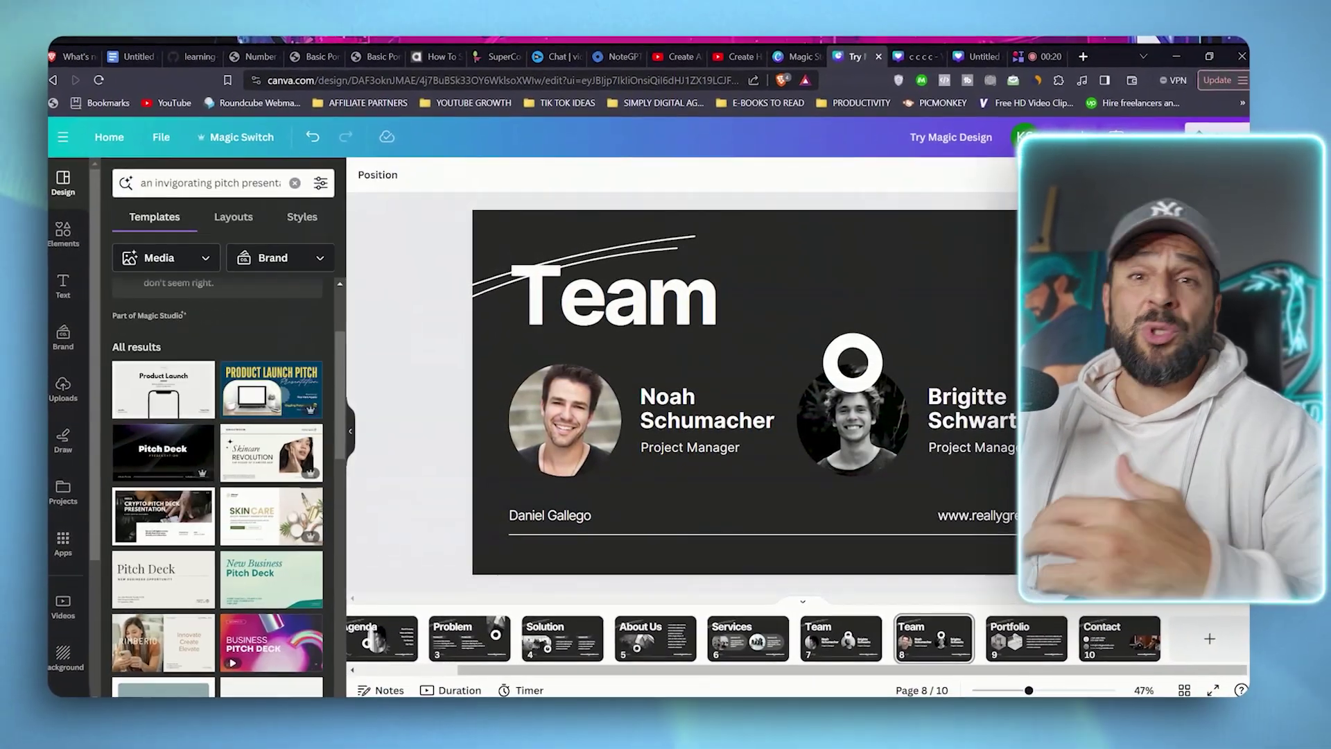
{"action": "scroll", "coordinate": [168, 574], "scroll_direction": "down", "scroll_amount": 3}
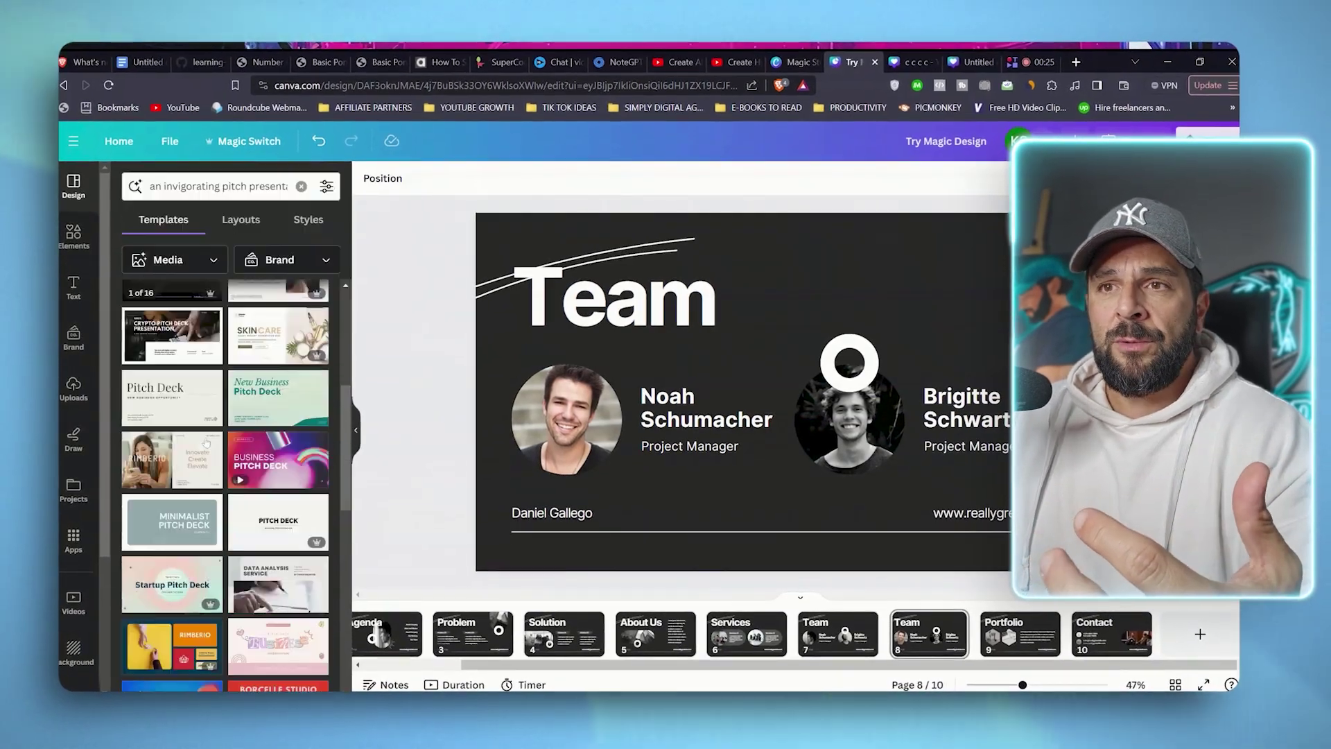
{"action": "left_click", "coordinate": [259, 444]}
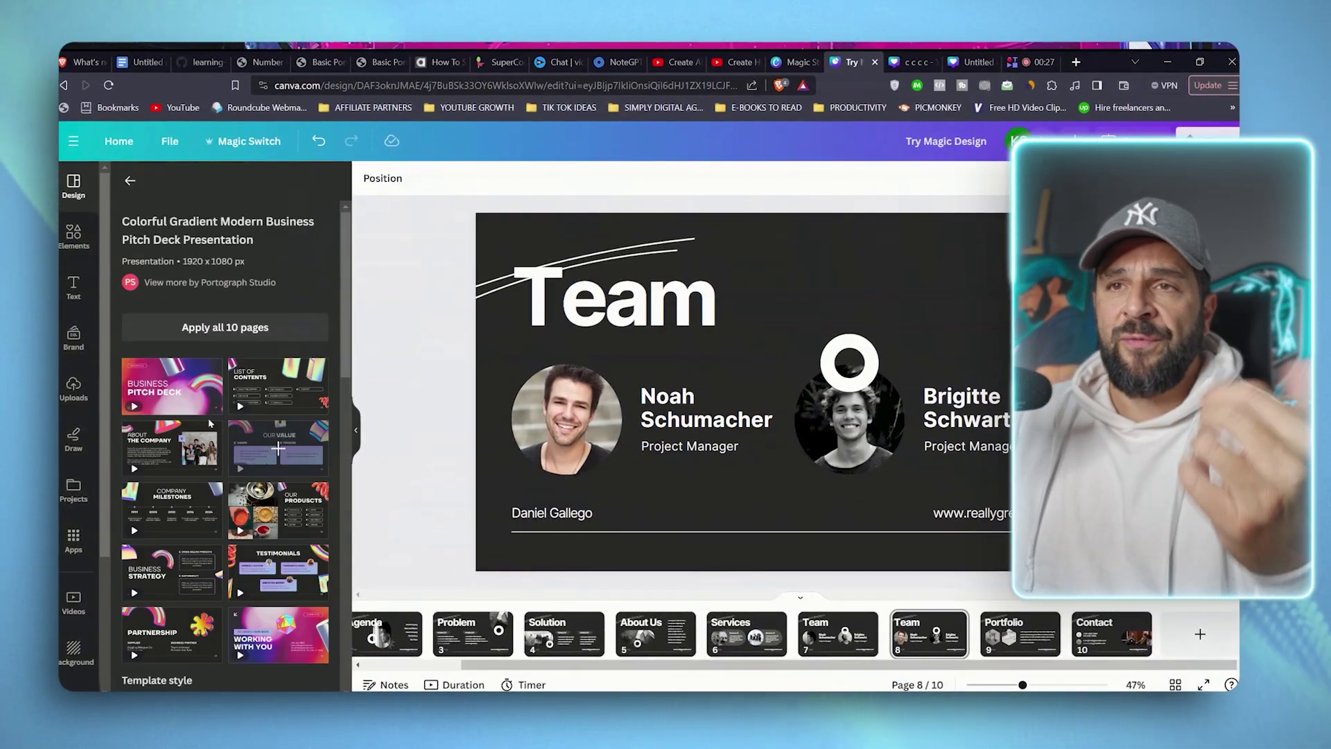
Step: Apply the Colorful Gradient Business Pitch Deck to all 10 pages and select the cover image
{"action": "left_click", "coordinate": [194, 336]}
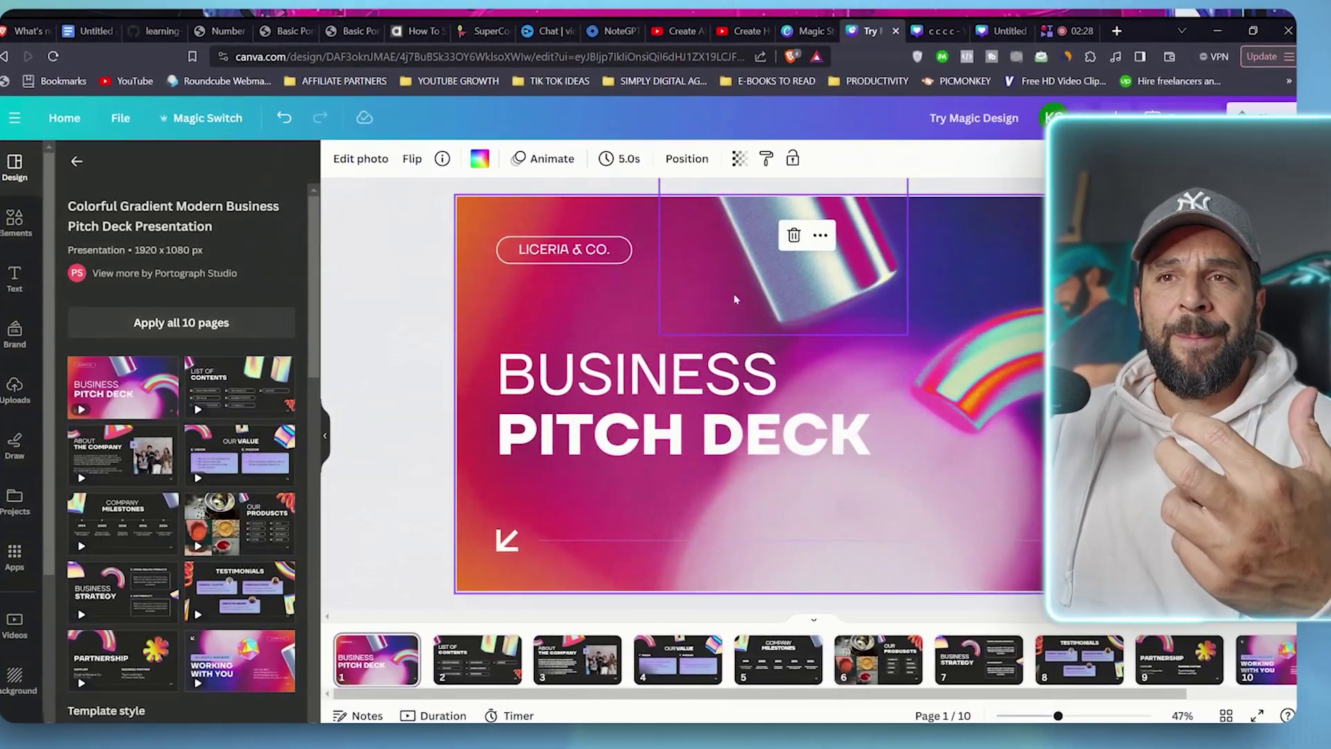
{"action": "left_click", "coordinate": [350, 157]}
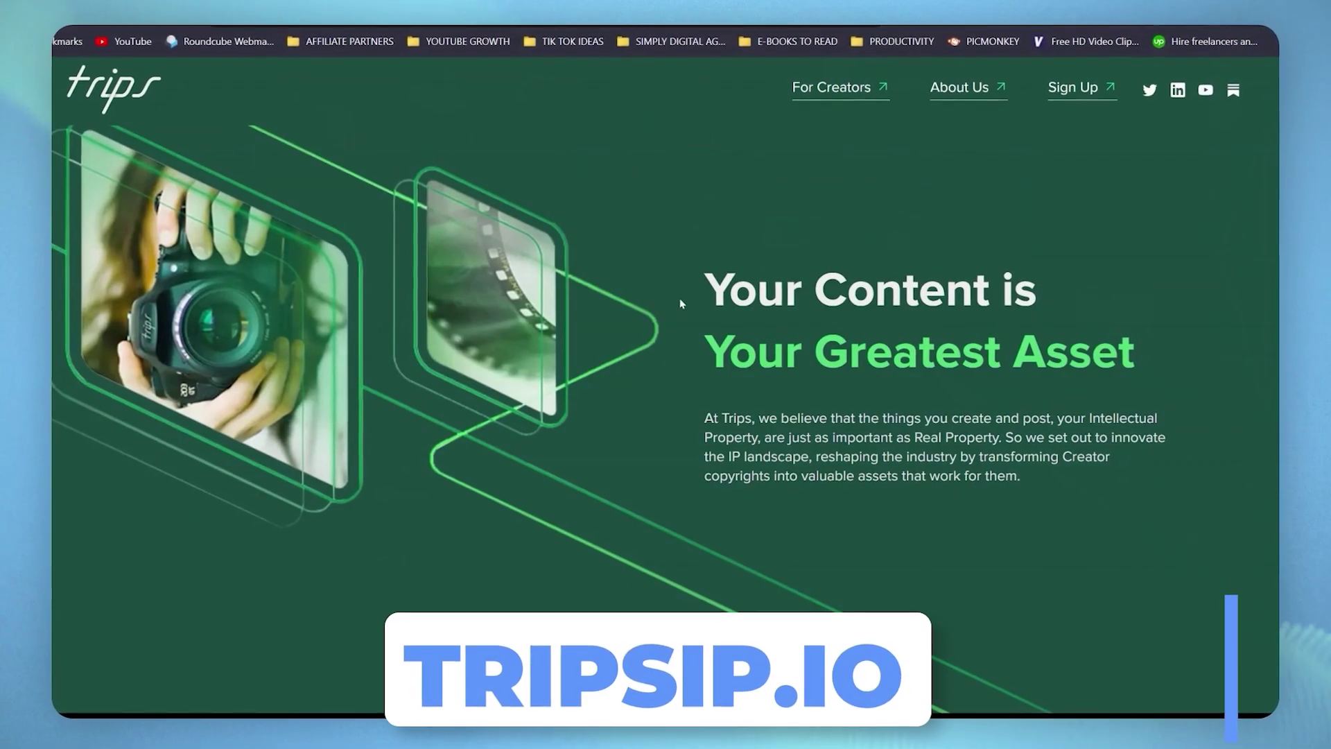
Step: Start minting the selected YouTube videos in Trips and confirm their ownership
{"action": "scroll", "coordinate": [752, 411], "scroll_direction": "down", "scroll_amount": 15}
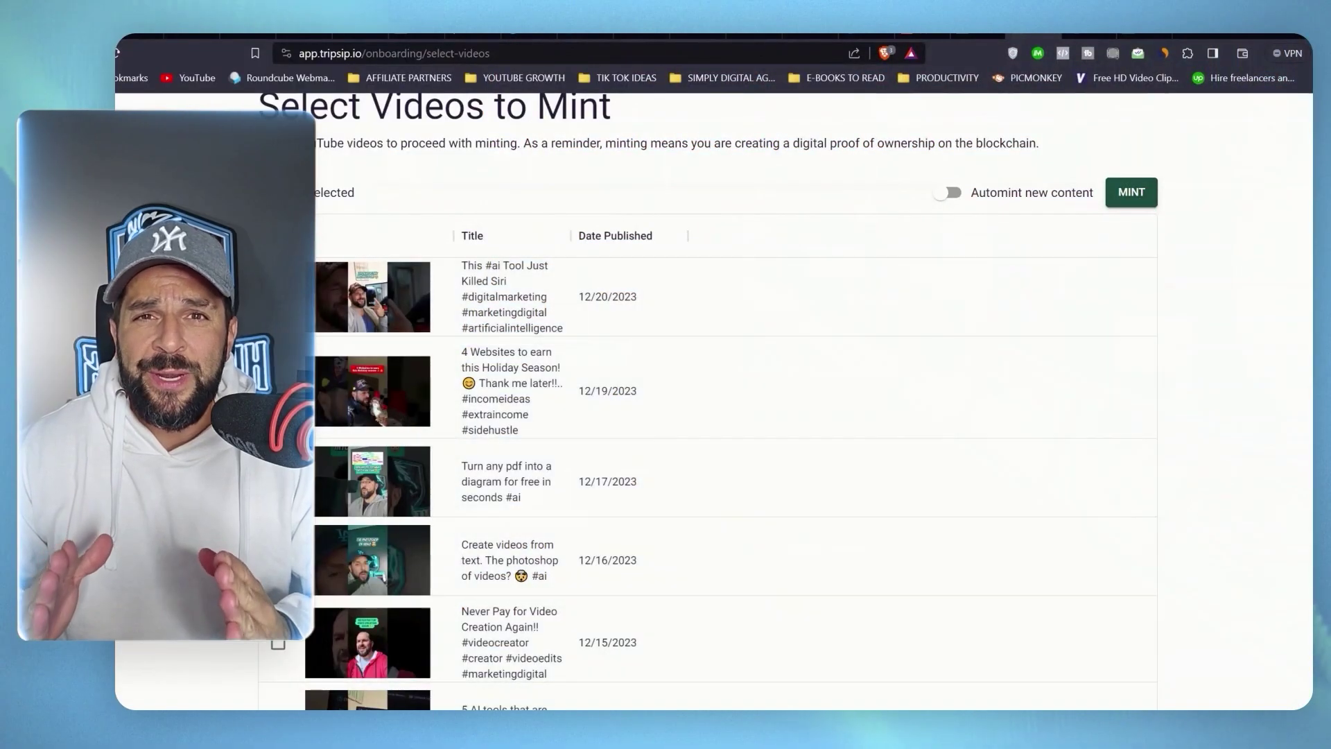
{"action": "scroll", "coordinate": [693, 402], "scroll_direction": "down", "scroll_amount": 8}
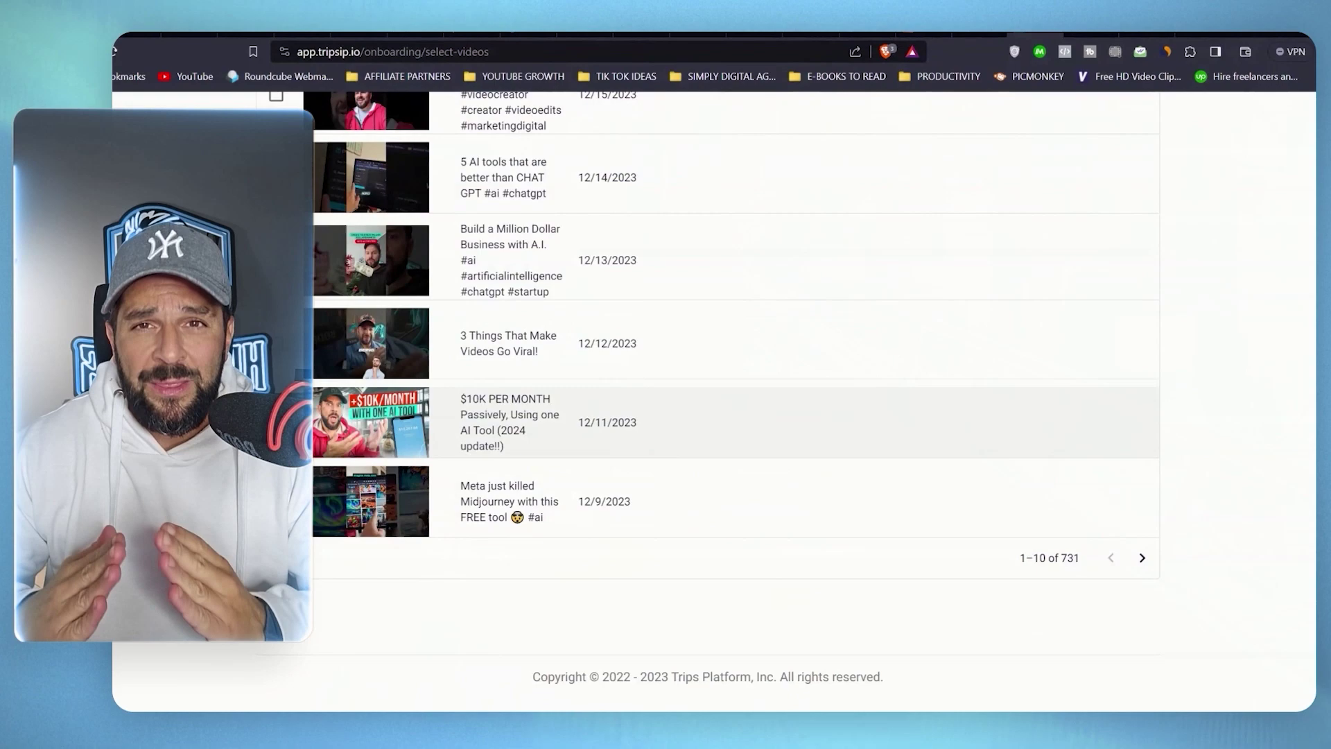
{"action": "scroll", "coordinate": [1040, 416], "scroll_direction": "up", "scroll_amount": 10}
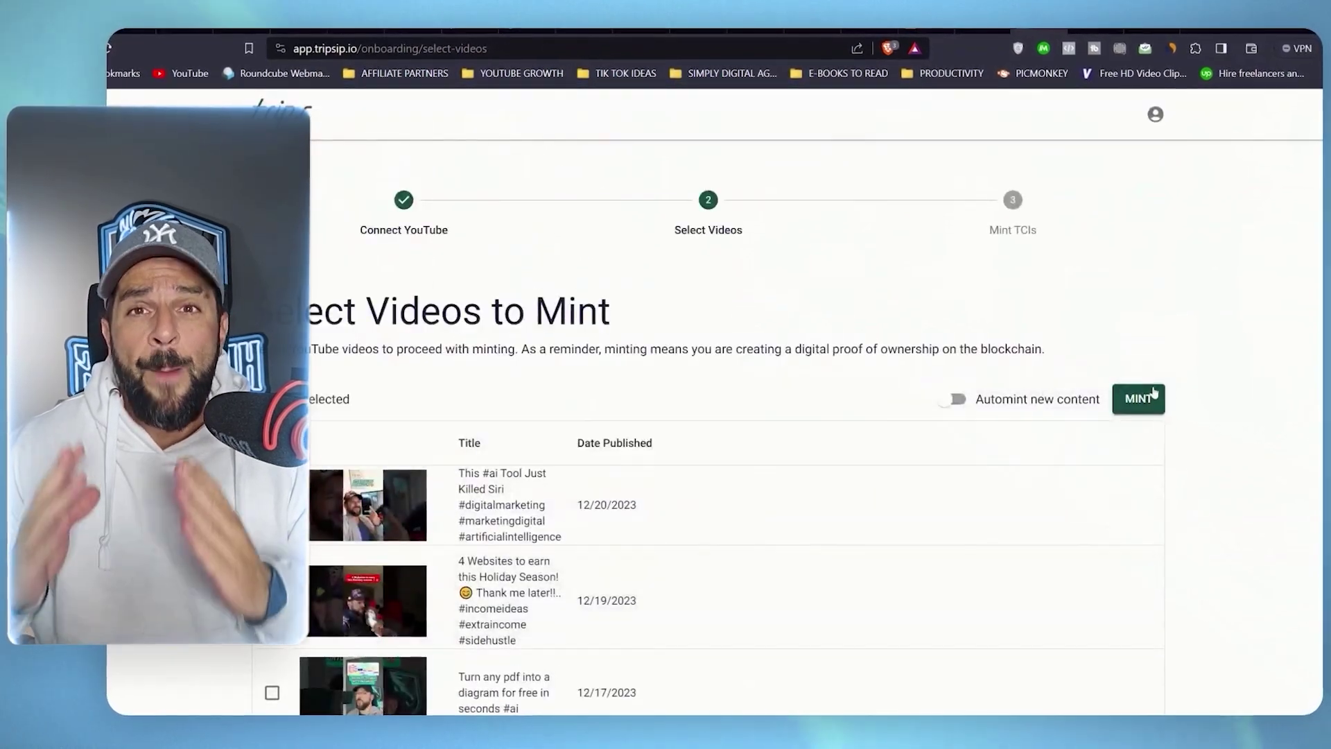
{"action": "left_click", "coordinate": [1149, 402]}
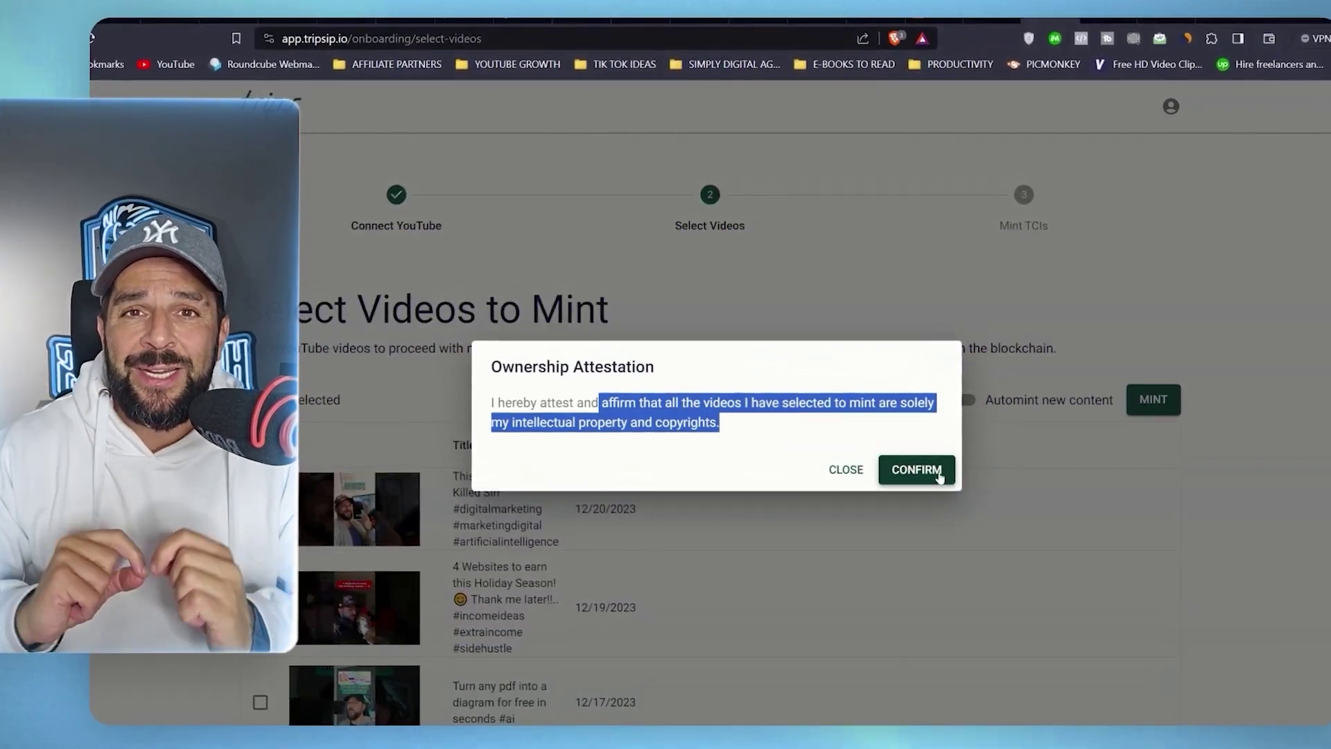
{"action": "left_click", "coordinate": [916, 470]}
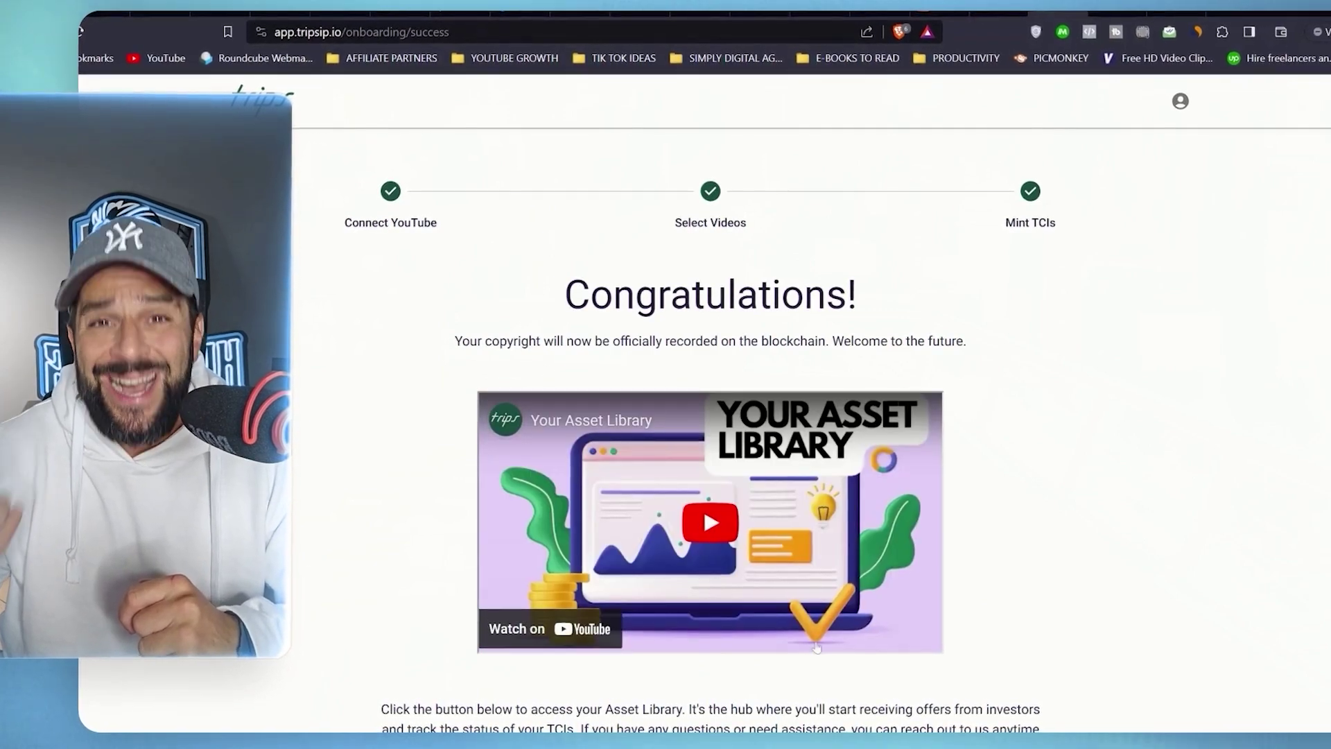
Step: Sign in to Trips with a Google account and open the Assets list of minted videos
{"action": "scroll", "coordinate": [858, 485], "scroll_direction": "down", "scroll_amount": 3}
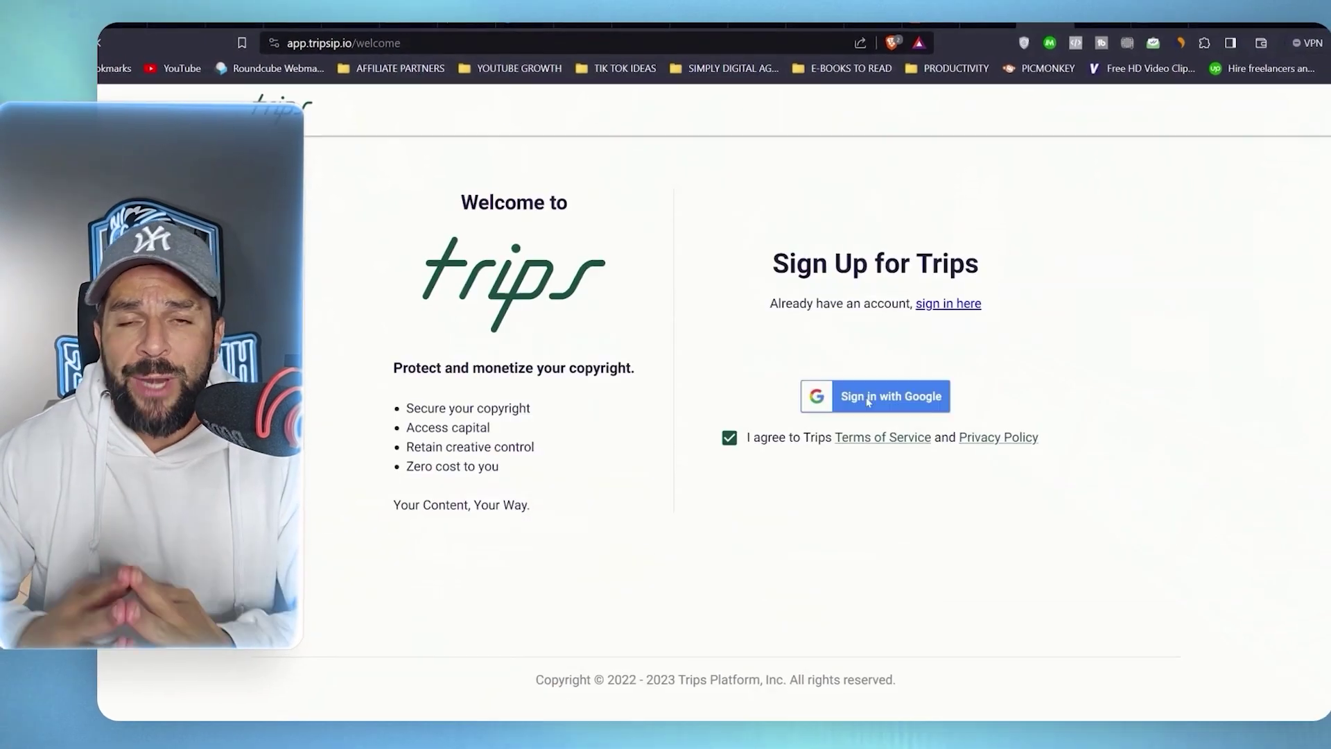
{"action": "left_click", "coordinate": [872, 395]}
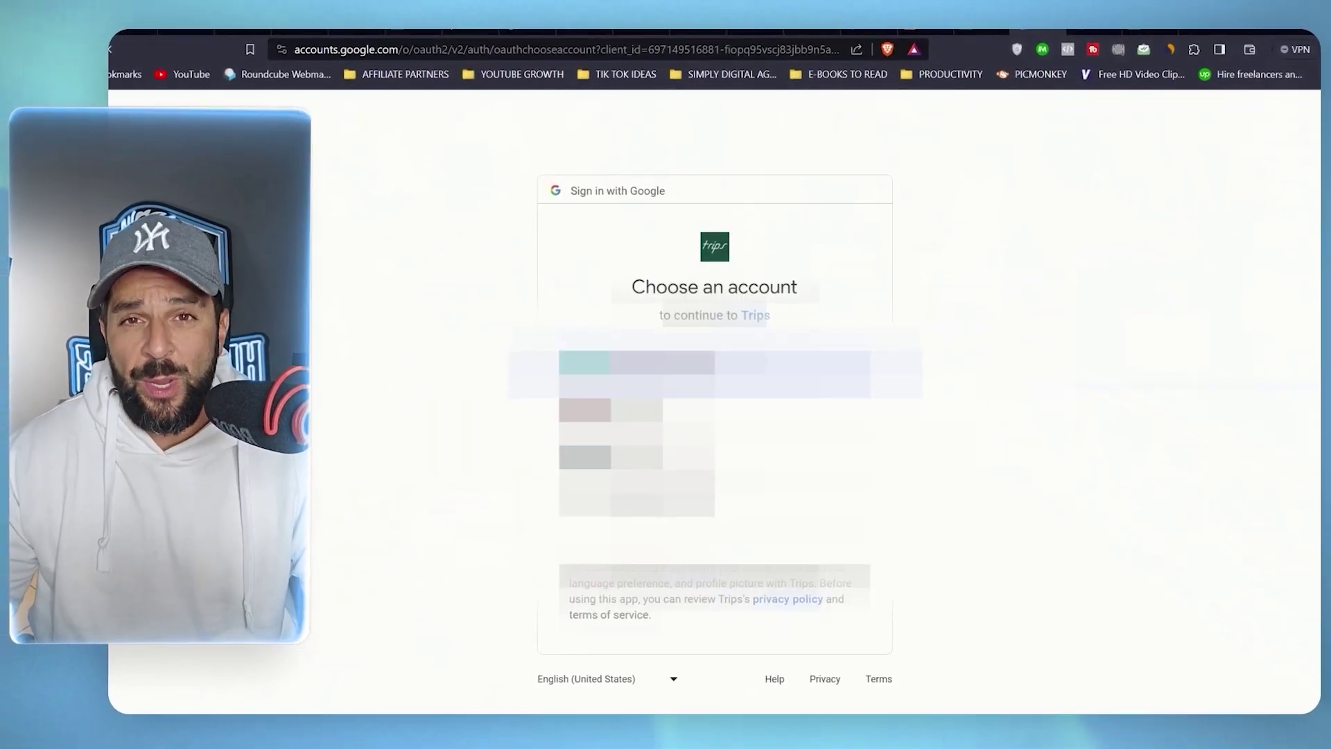
{"action": "left_click", "coordinate": [714, 422]}
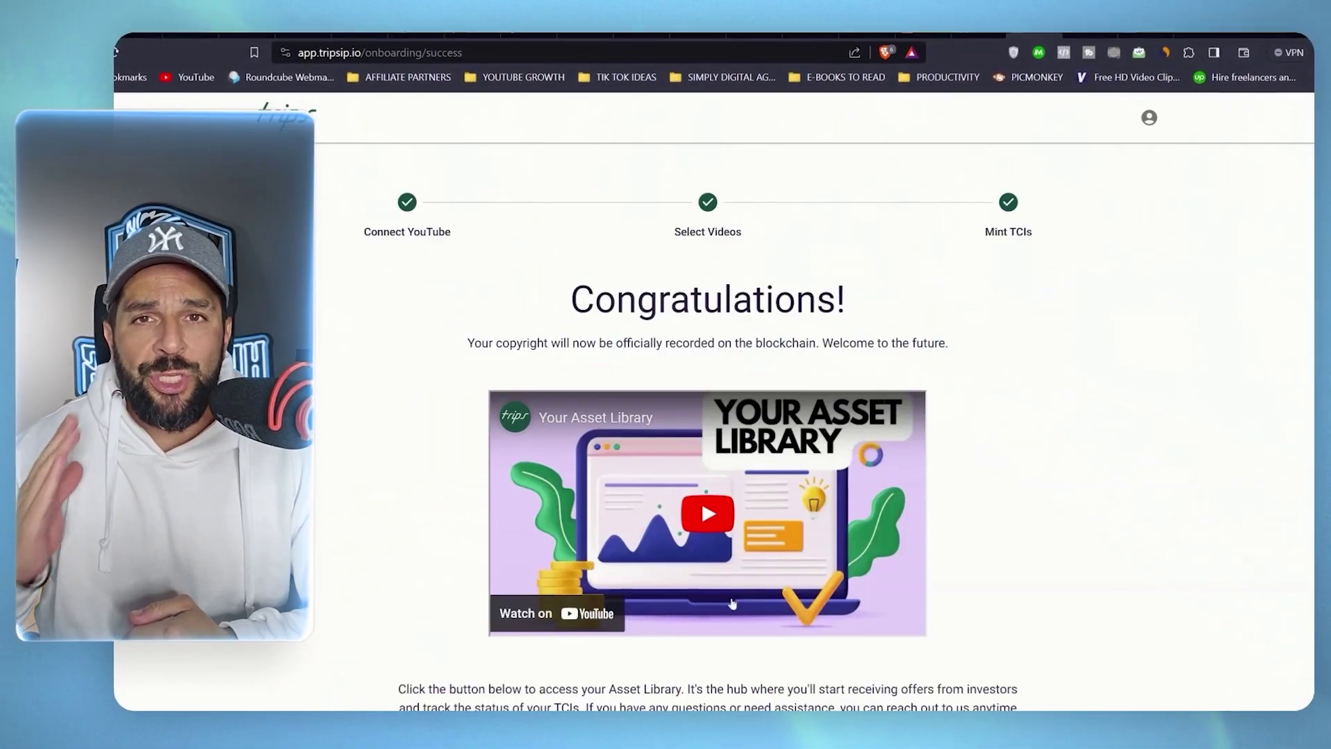
{"action": "scroll", "coordinate": [995, 418], "scroll_direction": "down", "scroll_amount": 3}
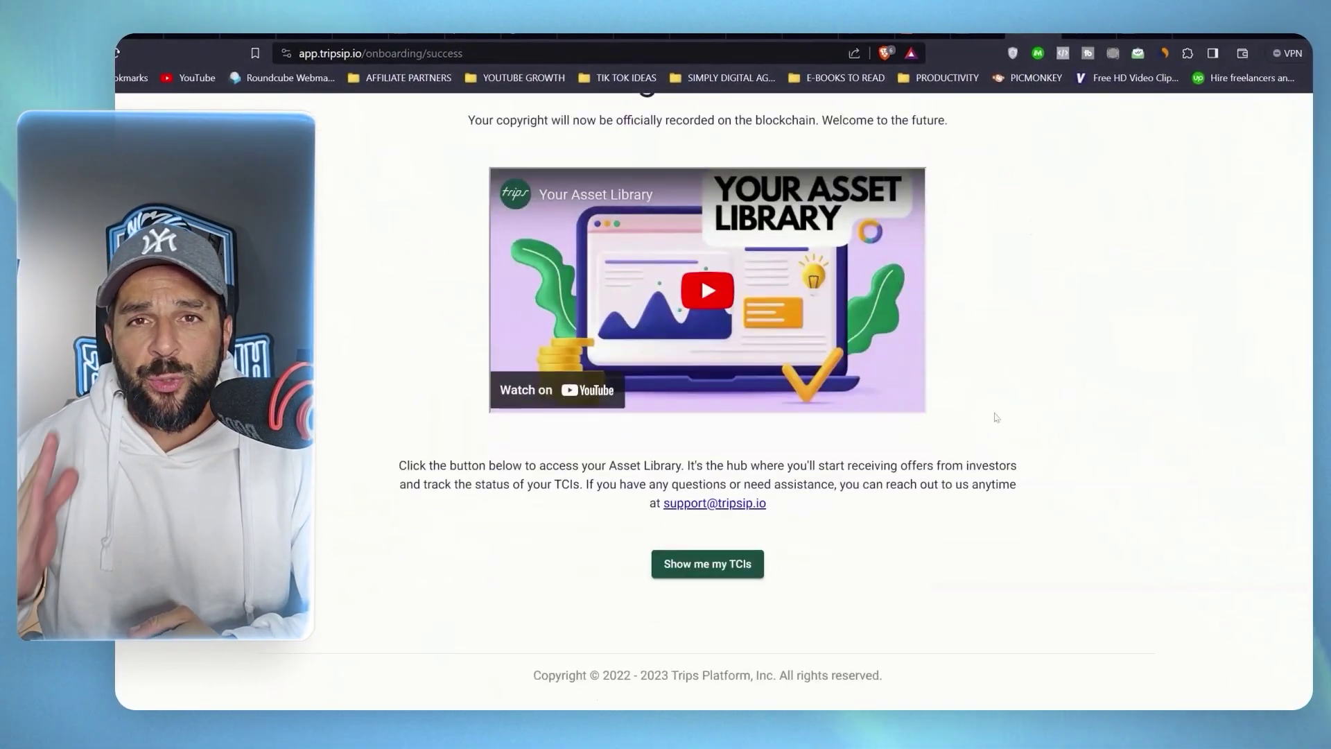
{"action": "left_click", "coordinate": [707, 564]}
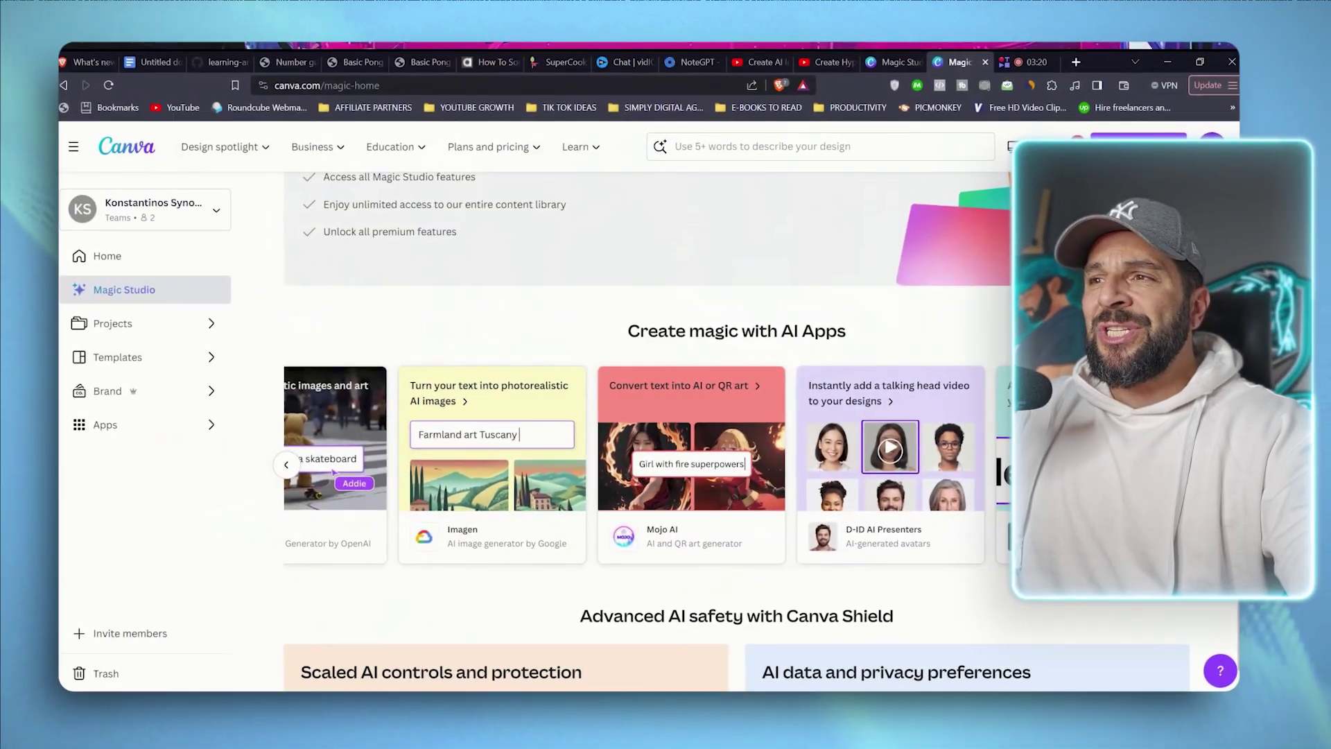
Step: Open Murf AI in the existing cccc design with the page 1 video selected
{"action": "left_click", "coordinate": [579, 357]}
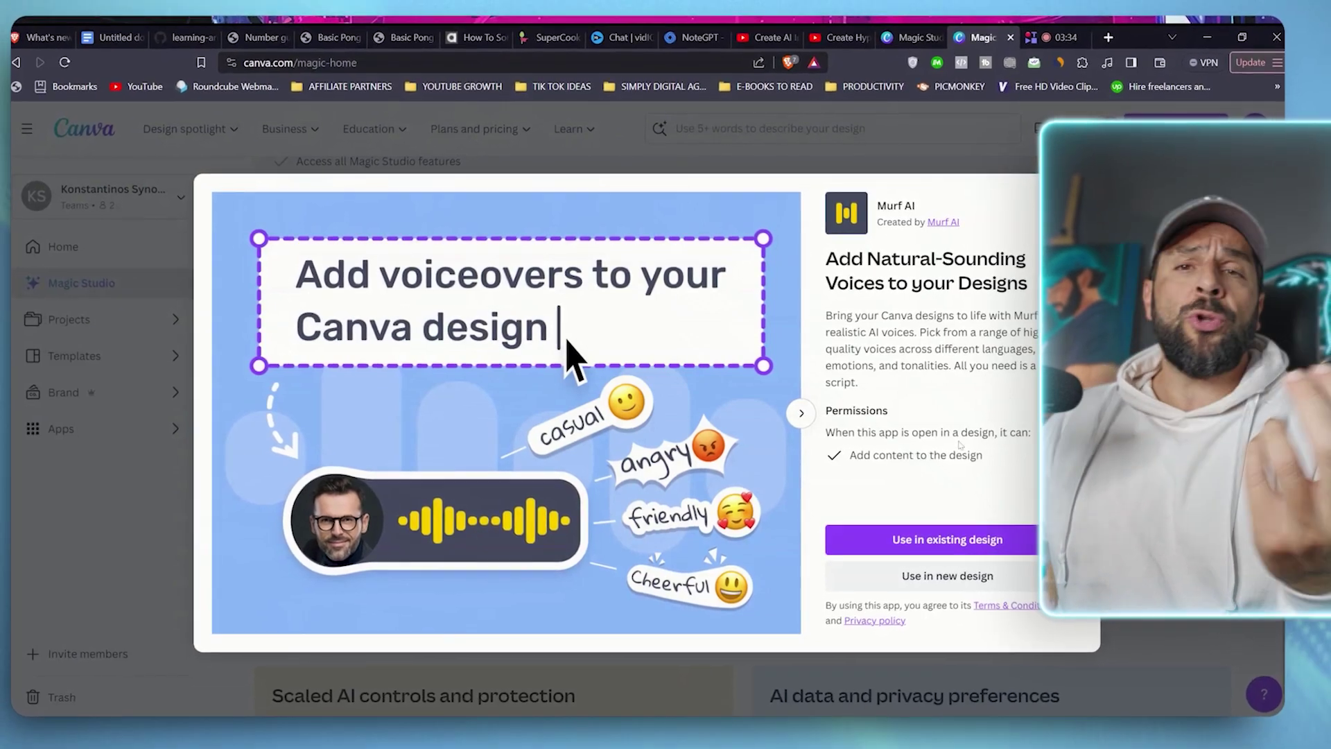
{"action": "left_click", "coordinate": [956, 548]}
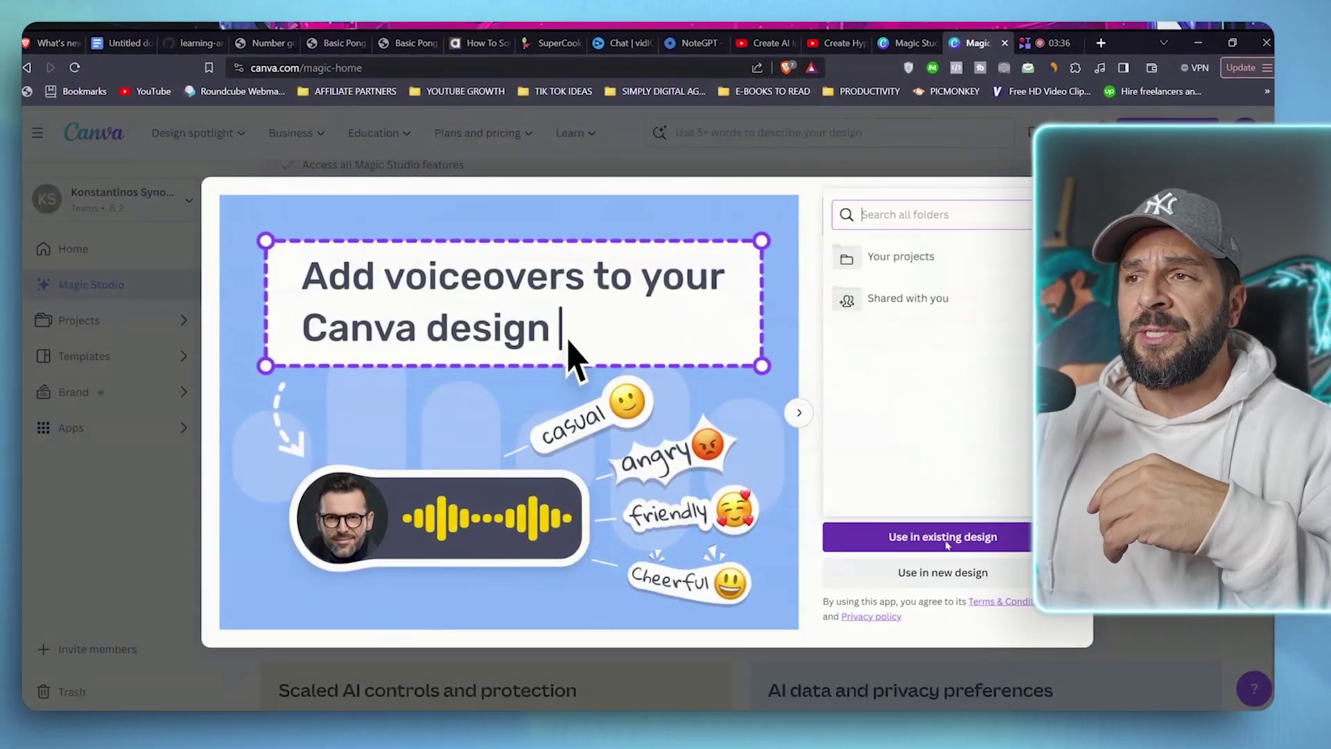
{"action": "left_click", "coordinate": [896, 257]}
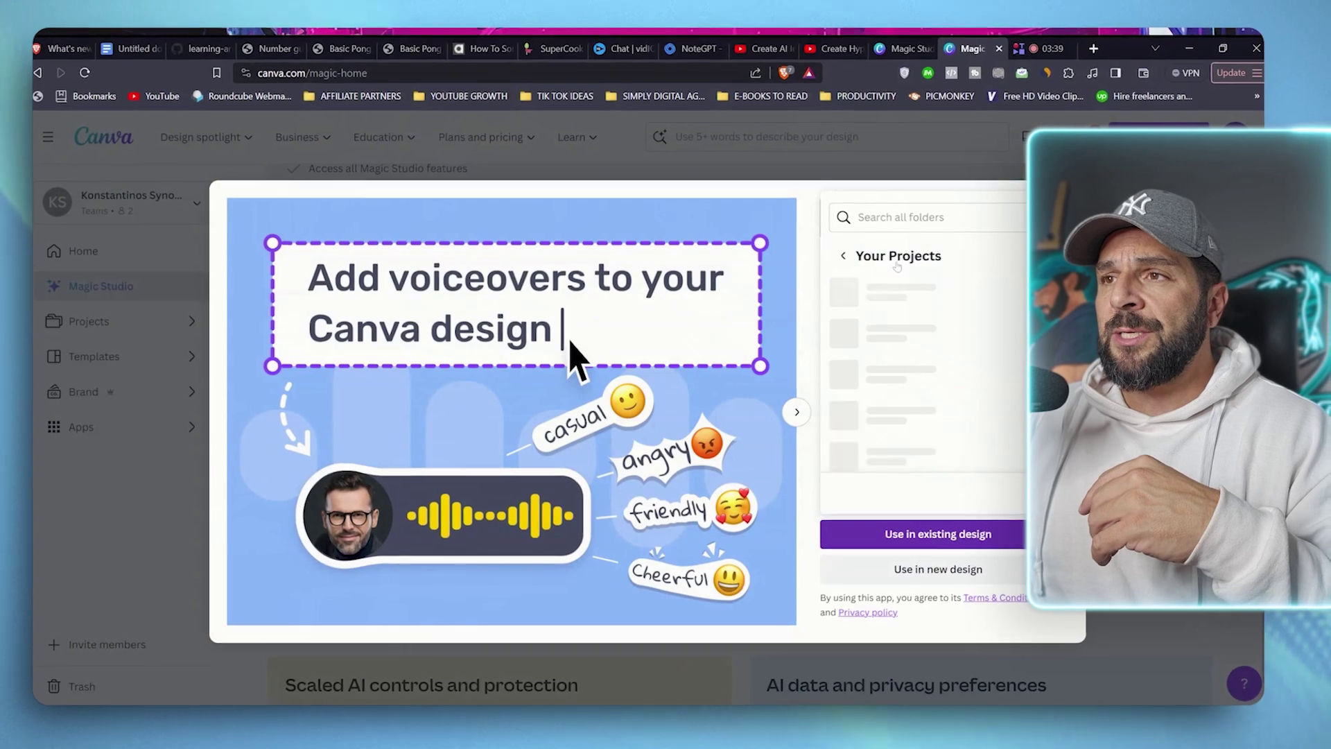
{"action": "left_click", "coordinate": [898, 392]}
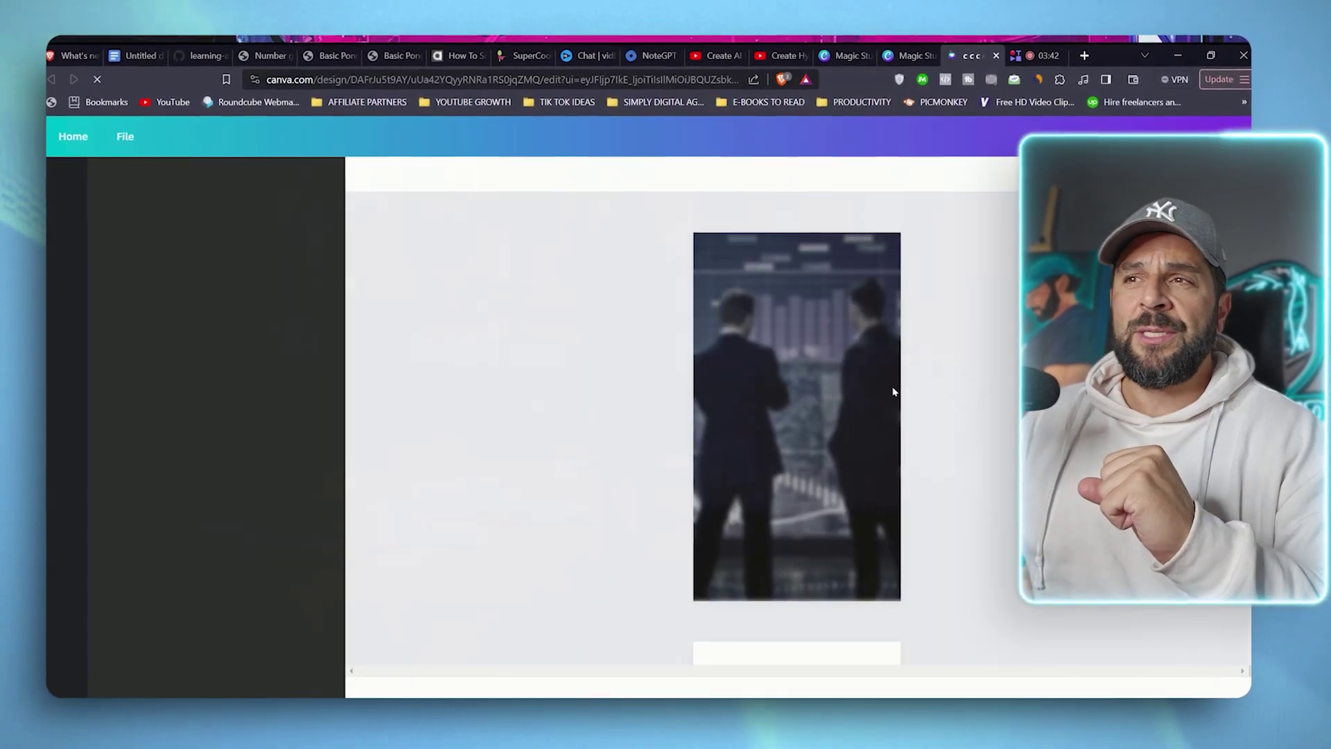
{"action": "left_click", "coordinate": [802, 421]}
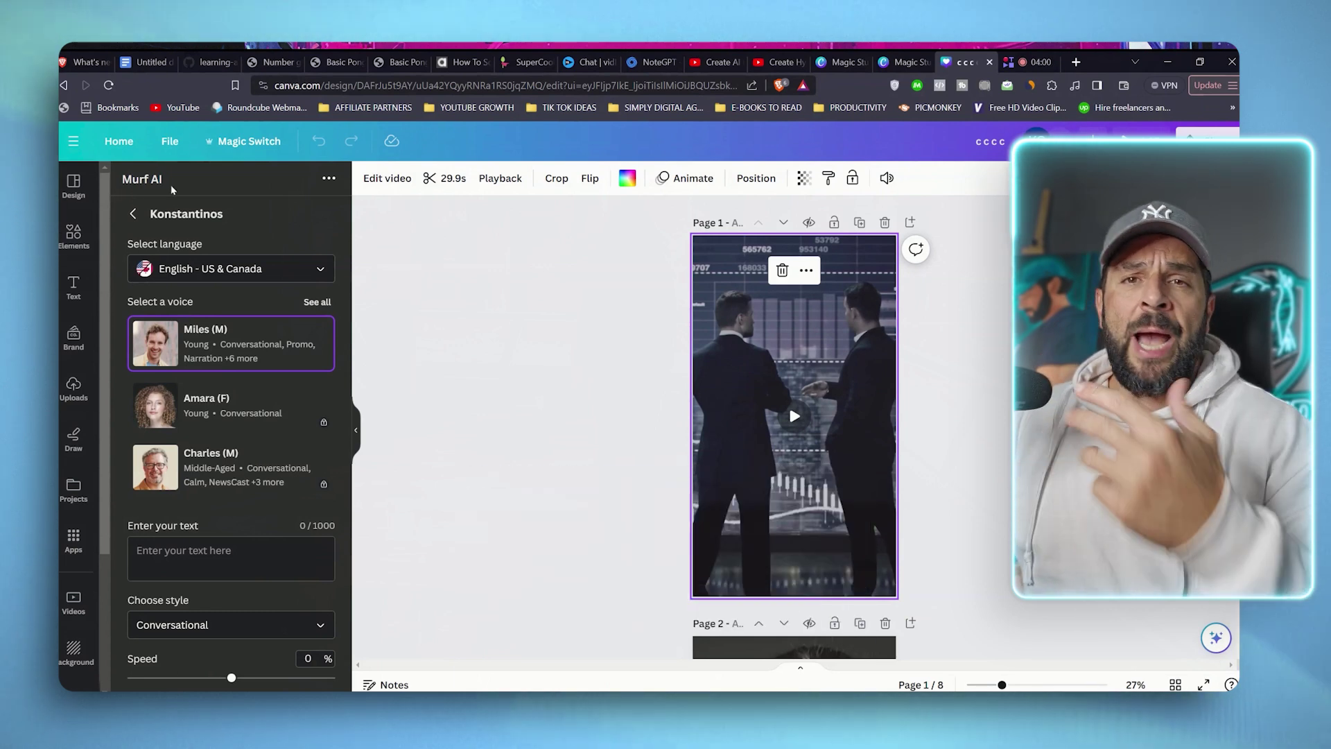
Step: Keep English - US & Canada as the voiceover language
{"action": "left_click", "coordinate": [170, 269]}
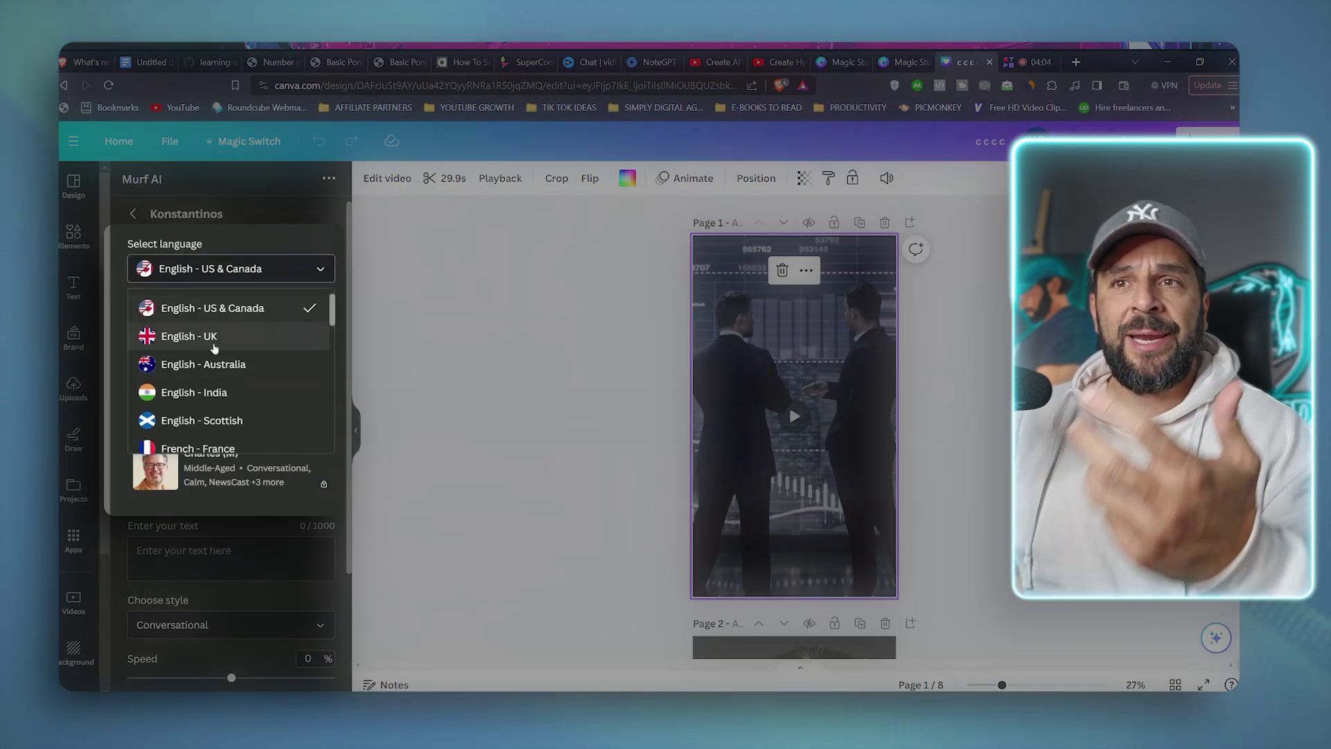
{"action": "scroll", "coordinate": [207, 337], "scroll_direction": "down", "scroll_amount": 2}
{"action": "scroll", "coordinate": [212, 341], "scroll_direction": "down", "scroll_amount": 2}
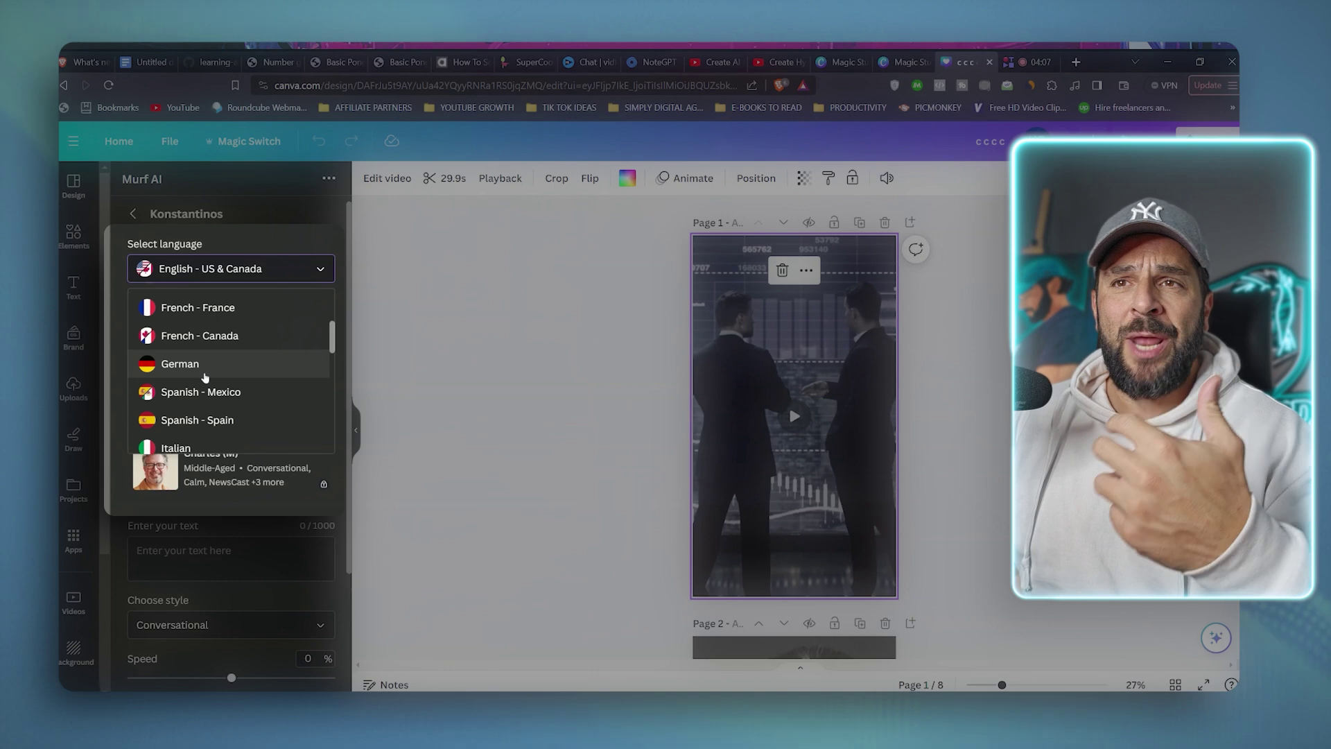
{"action": "scroll", "coordinate": [209, 357], "scroll_direction": "up", "scroll_amount": 5}
{"action": "left_click", "coordinate": [166, 306]}
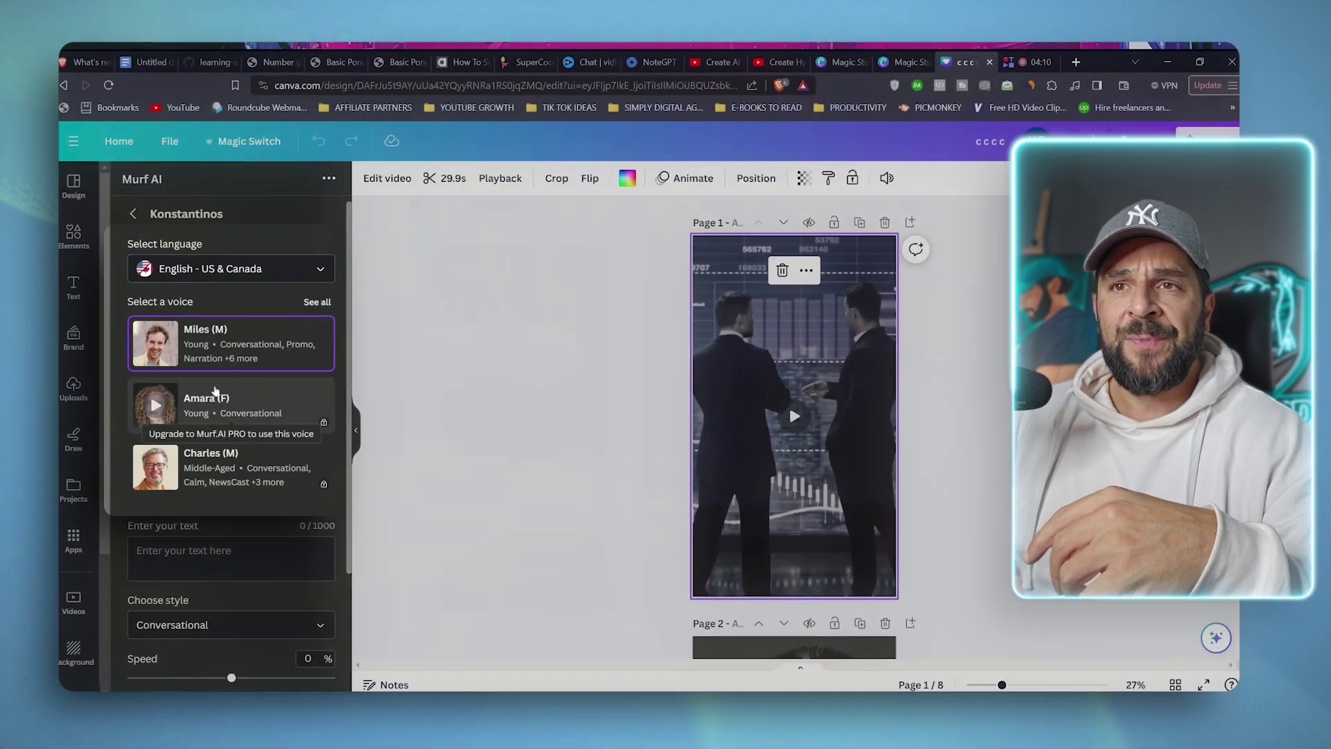
Step: Enter the script about checking technology charts and generate the voiceover
{"action": "scroll", "coordinate": [203, 286], "scroll_direction": "down", "scroll_amount": 1}
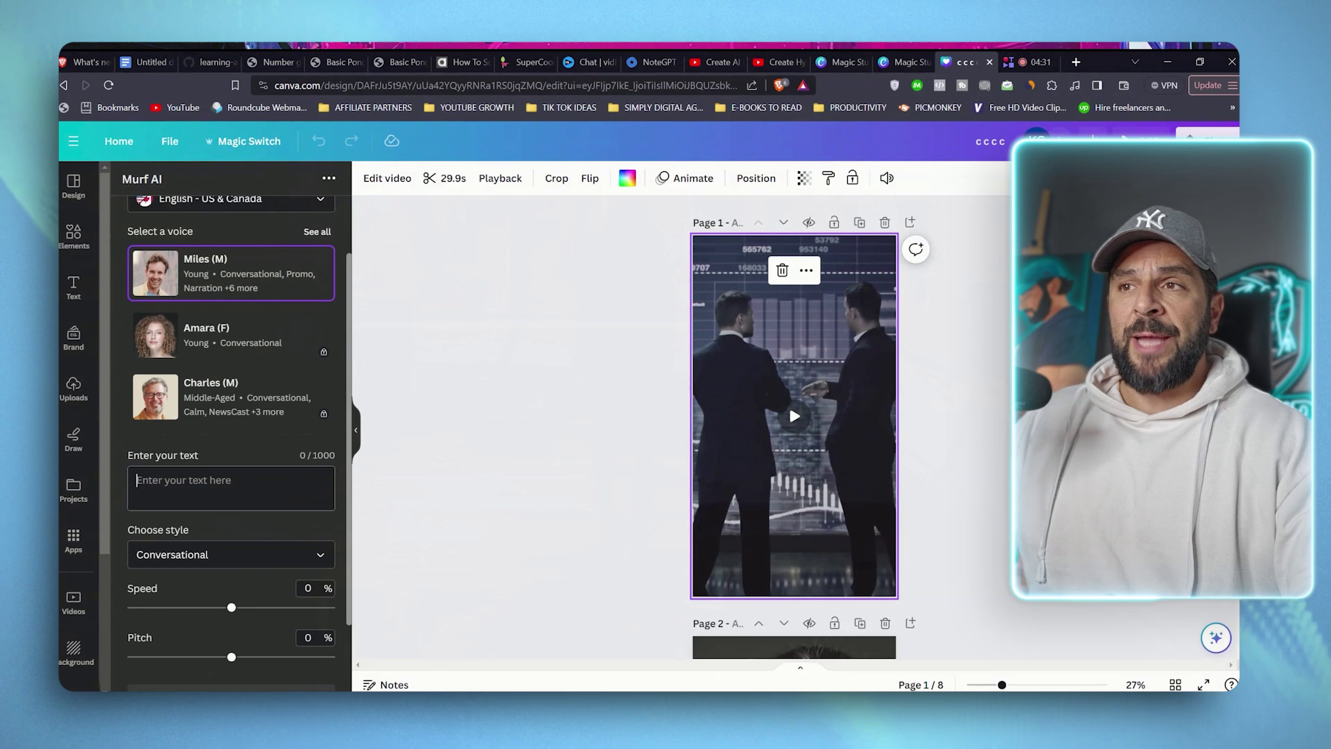
{"action": "type", "text": "check"}
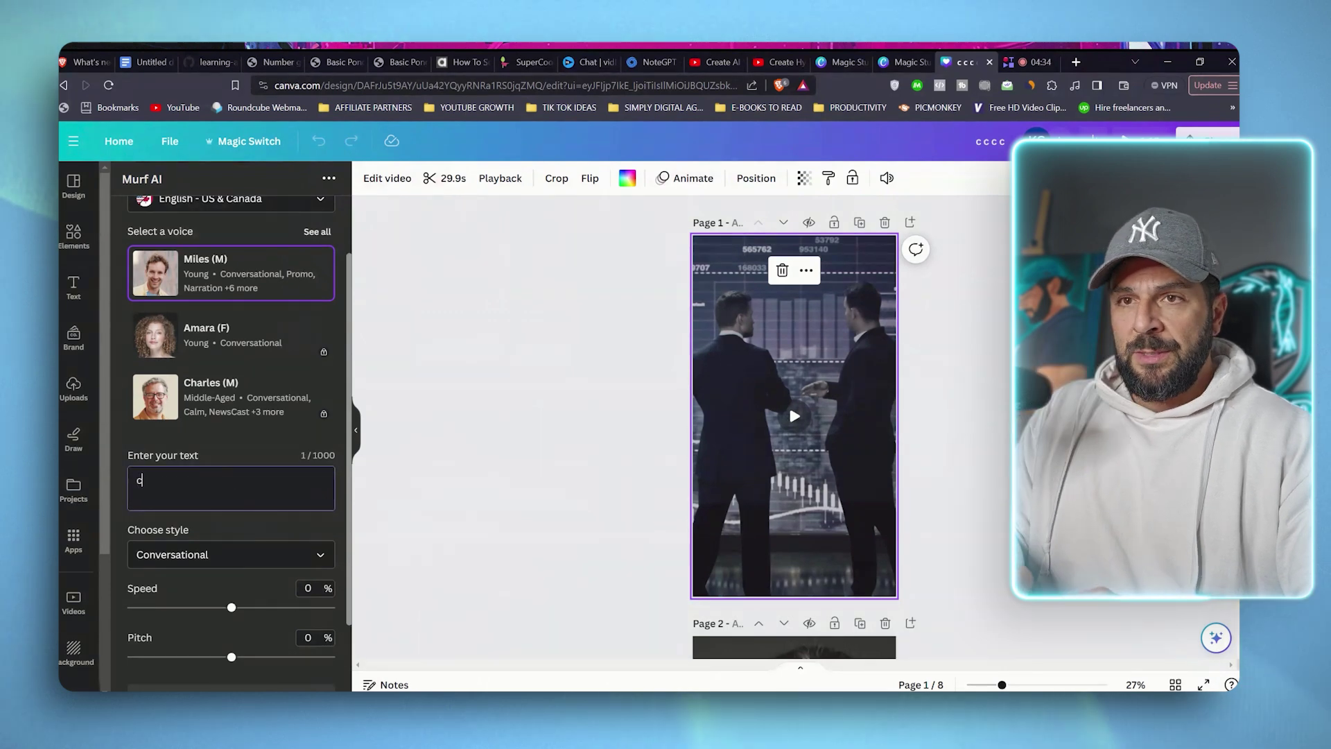
{"action": "type", "text": "ing technology cha"}
{"action": "type", "text": "rts can be complicat"}
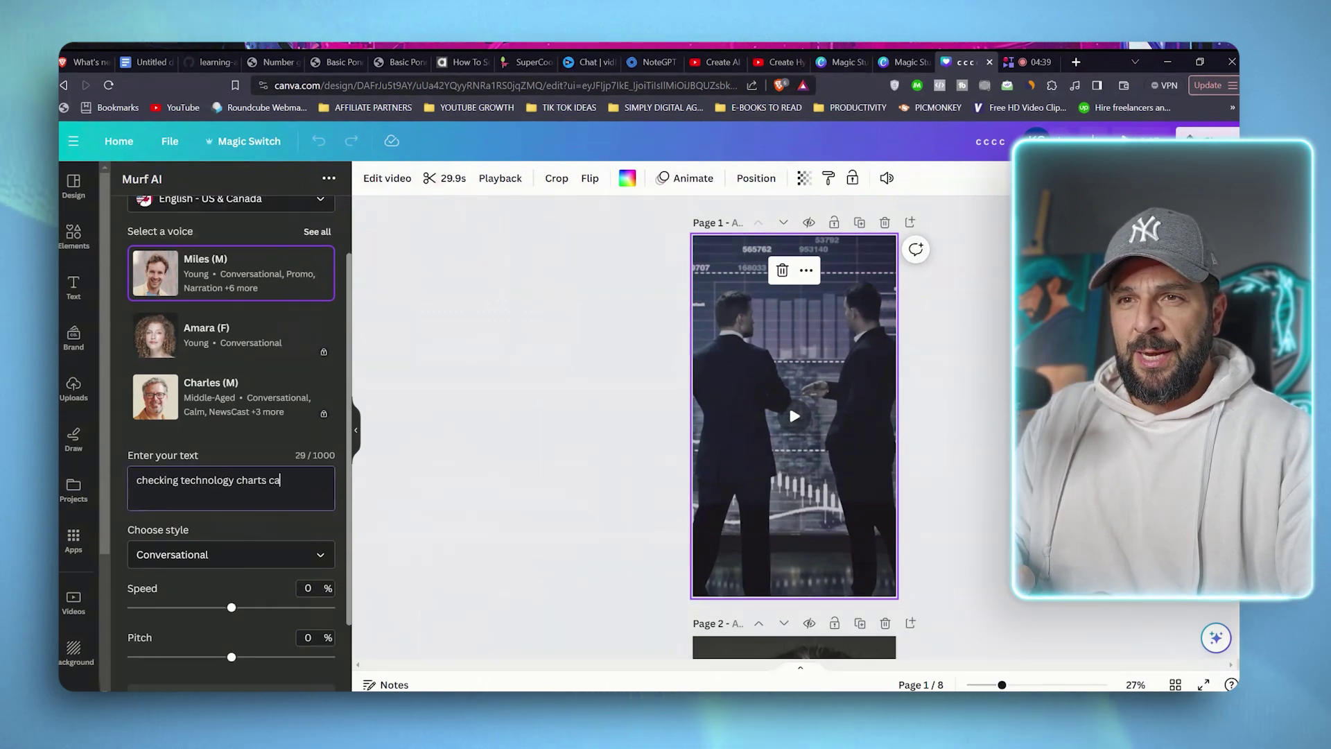
{"action": "type", "text": "ed so chat gbt is analyzing the statistics for you making all the changes neeeded"}
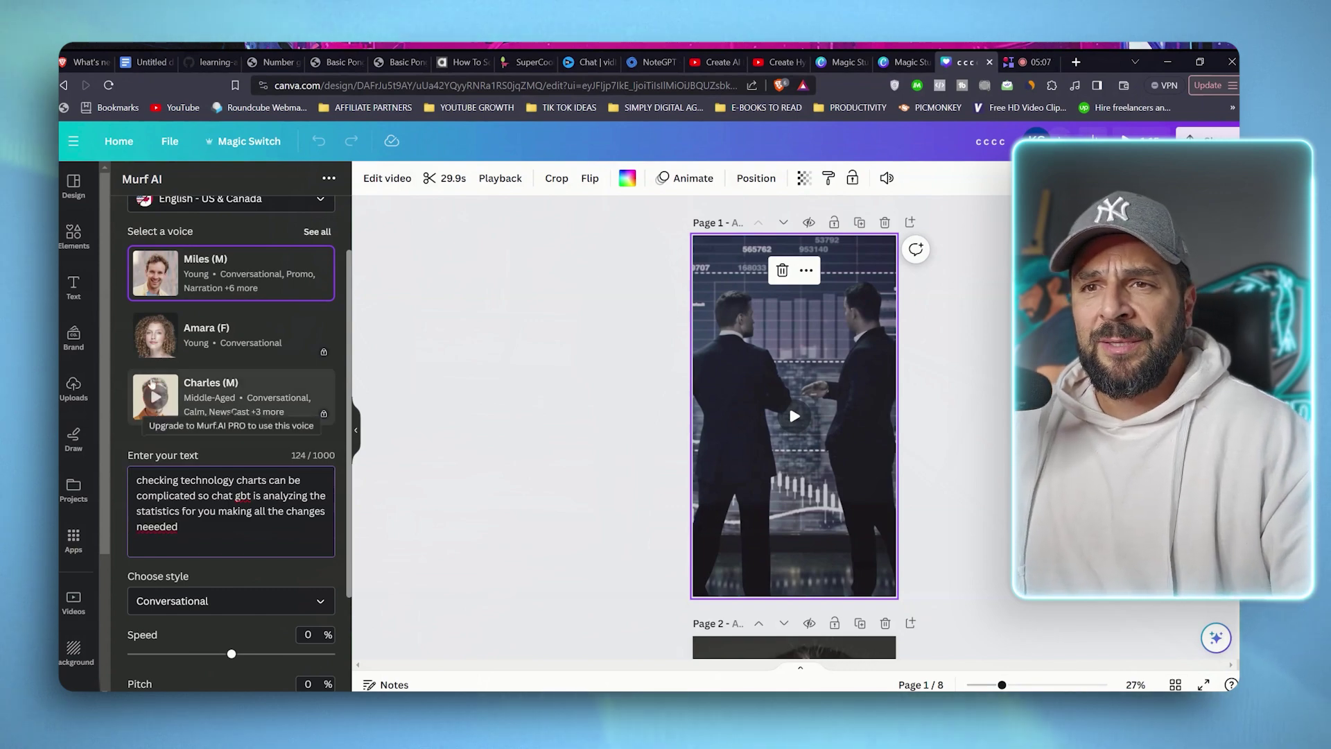
{"action": "scroll", "coordinate": [184, 610], "scroll_direction": "down", "scroll_amount": 3}
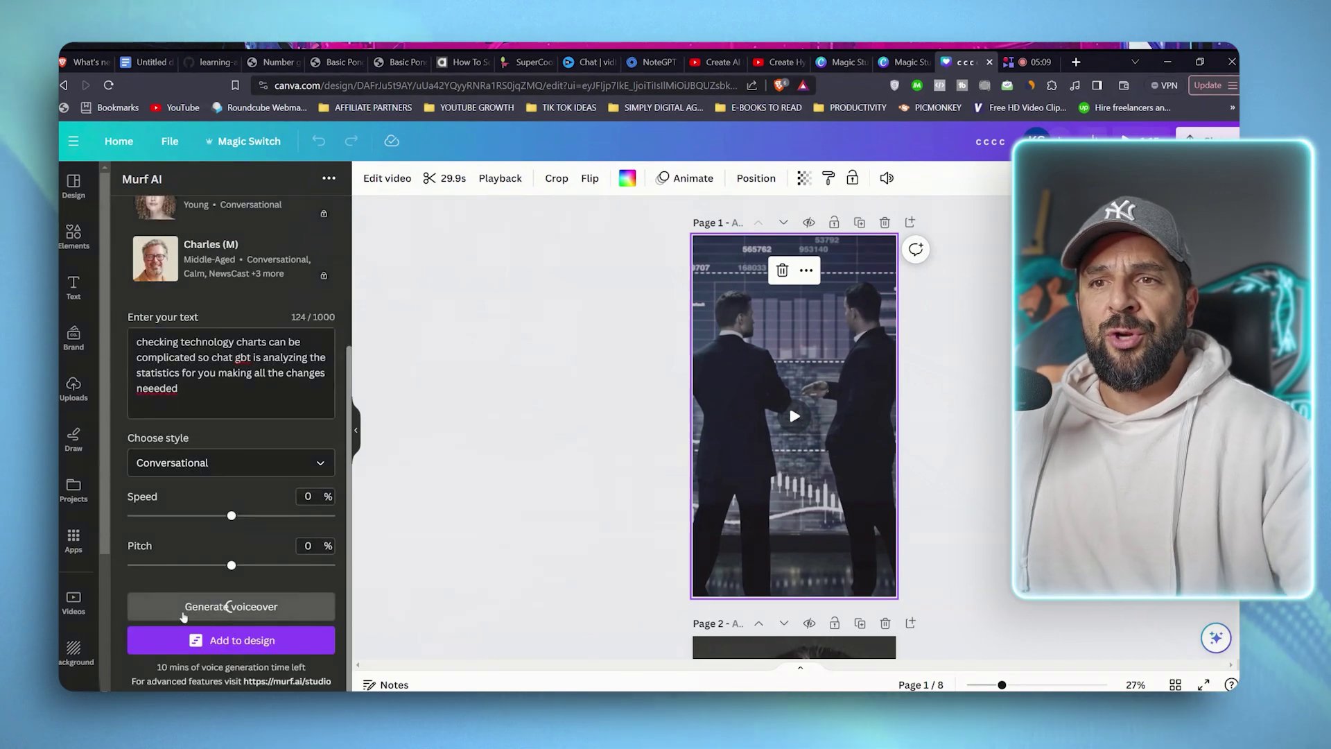
{"action": "left_click", "coordinate": [182, 616]}
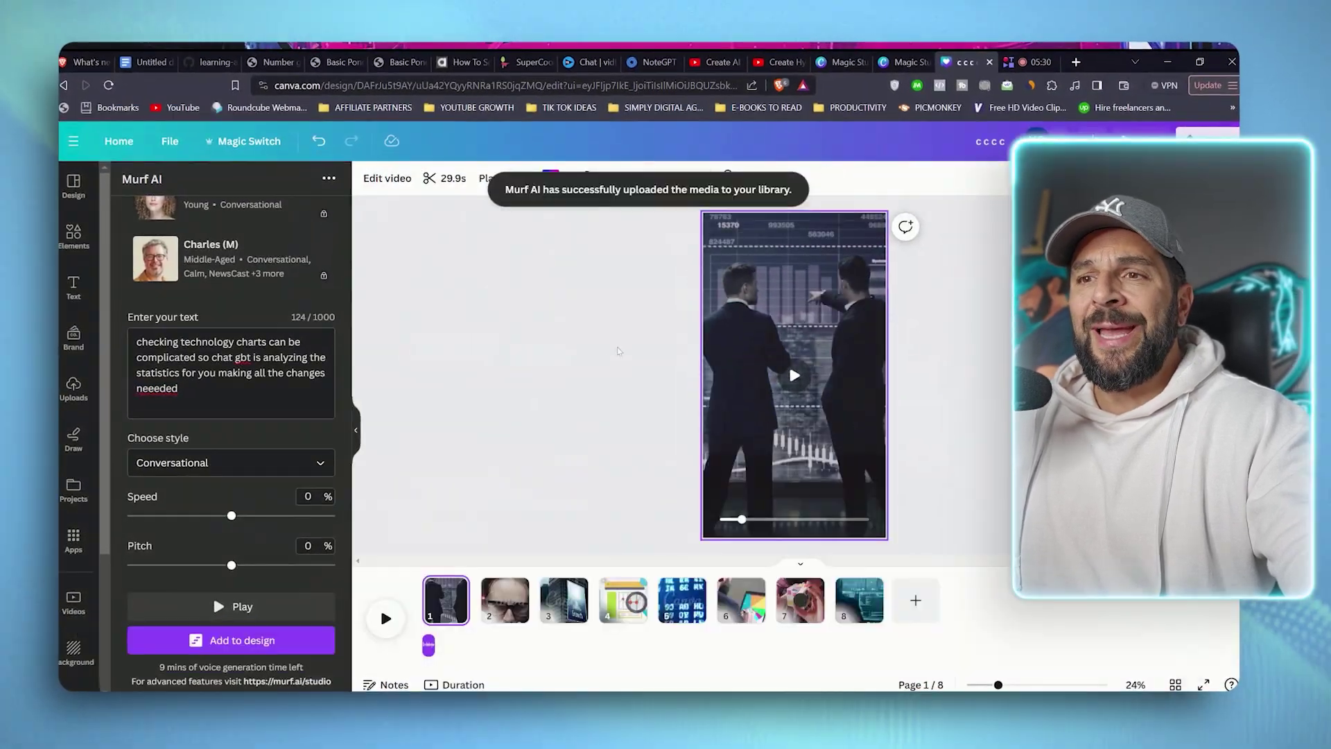
{"action": "left_click", "coordinate": [619, 352]}
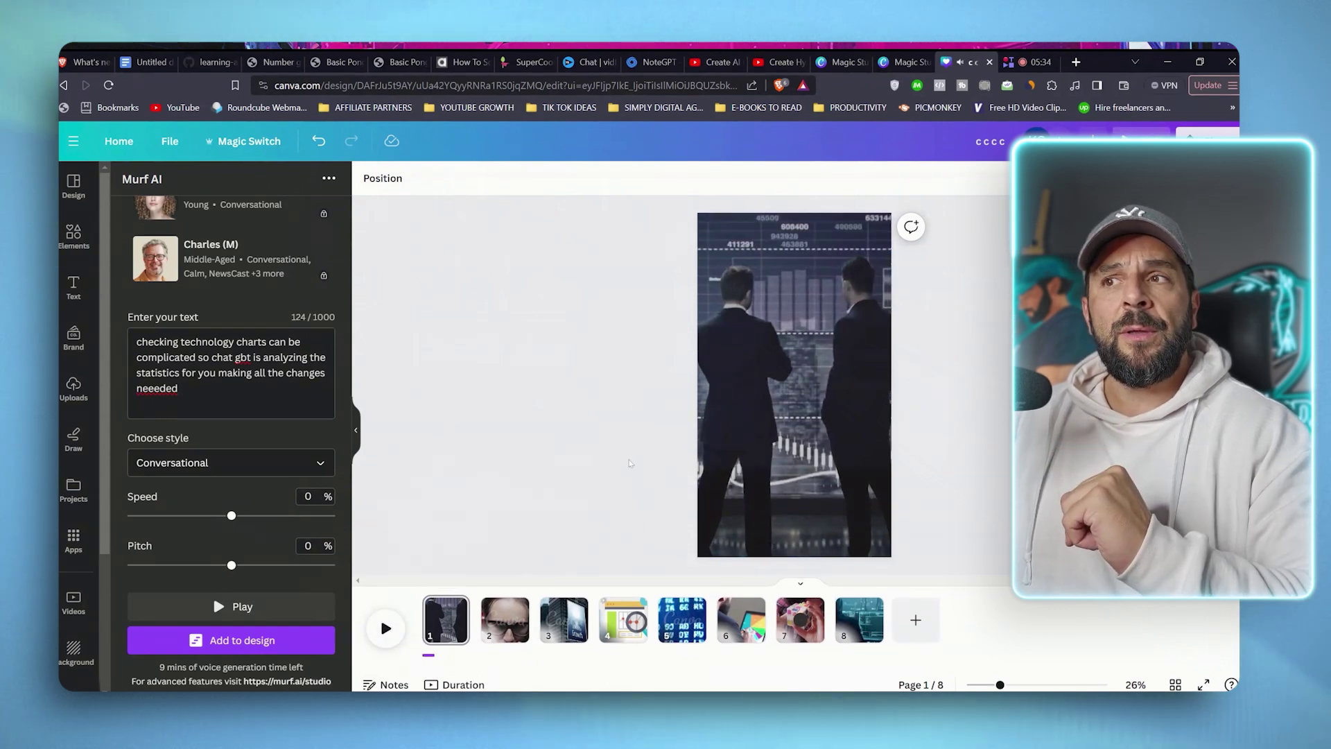
{"action": "left_click", "coordinate": [386, 628]}
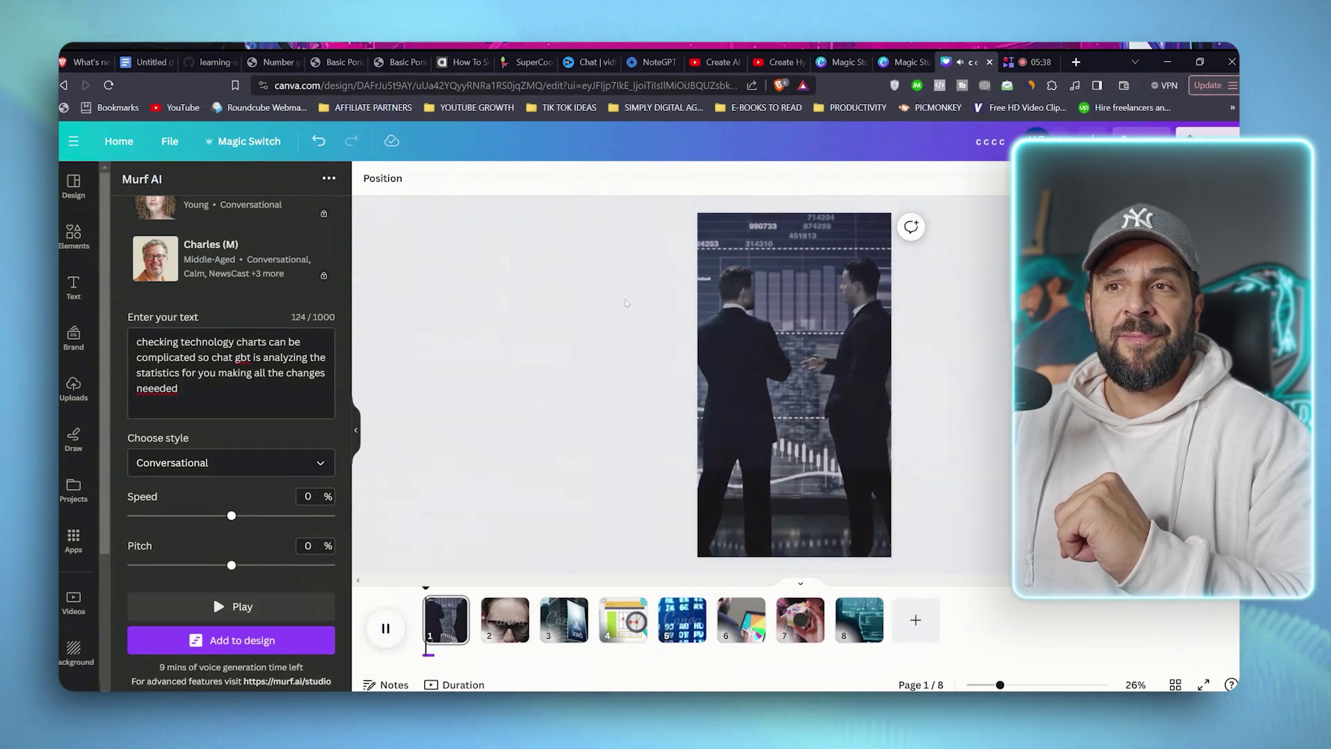
{"action": "left_click", "coordinate": [387, 628]}
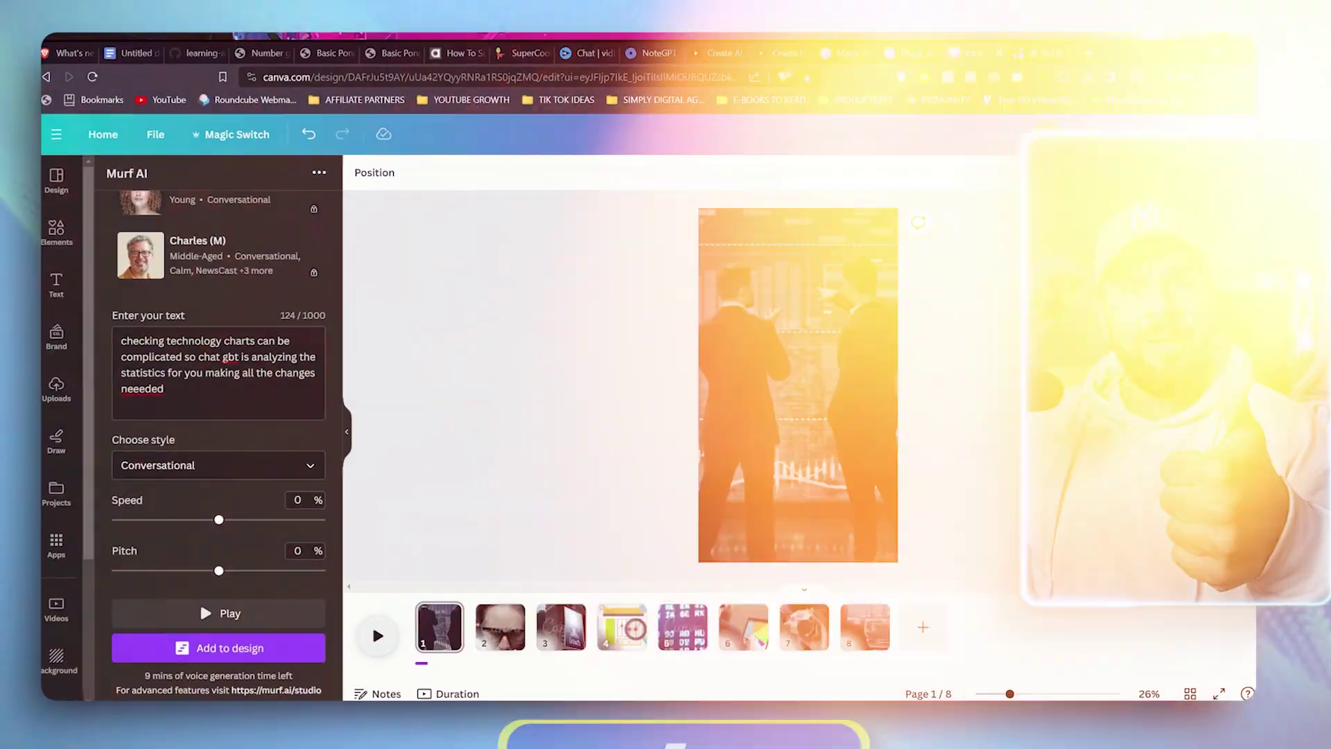
Step: Start a new Instagram Post design from Magic Studio's Text to Image feature
{"action": "left_click", "coordinate": [789, 319]}
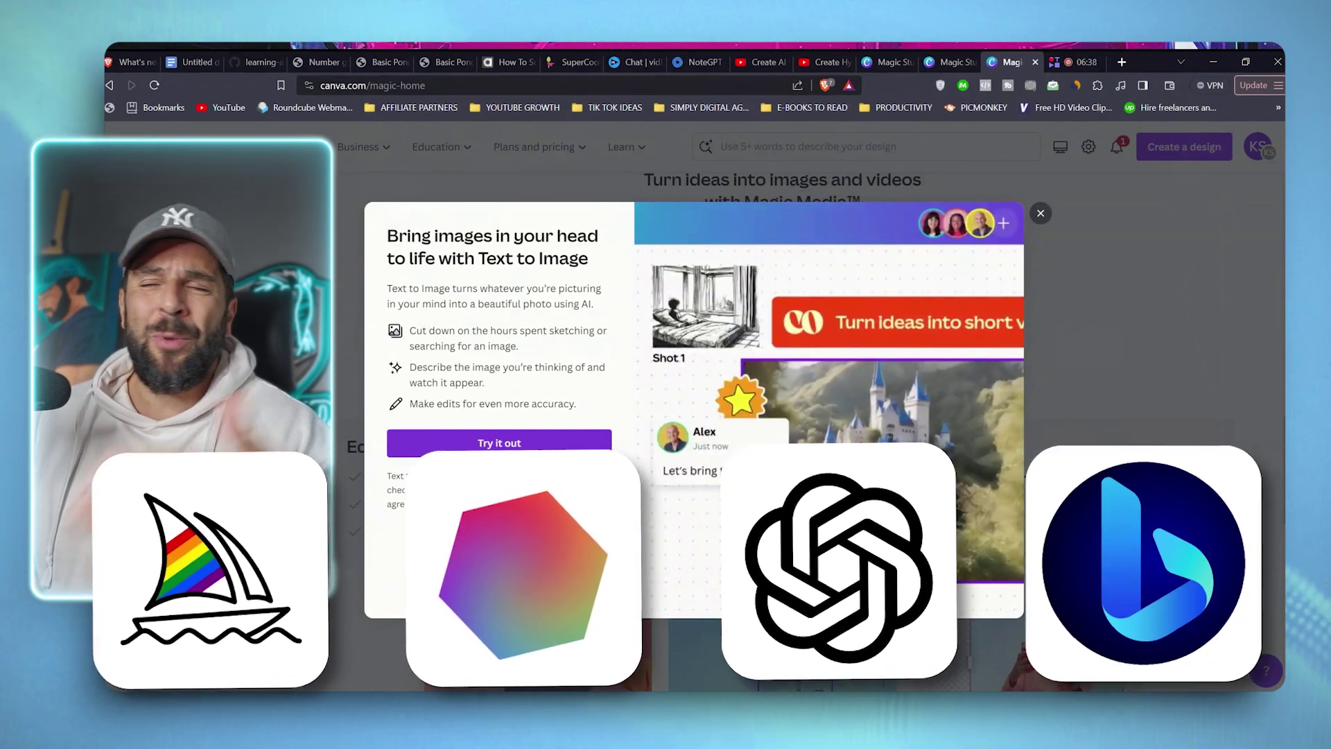
{"action": "left_click", "coordinate": [528, 444]}
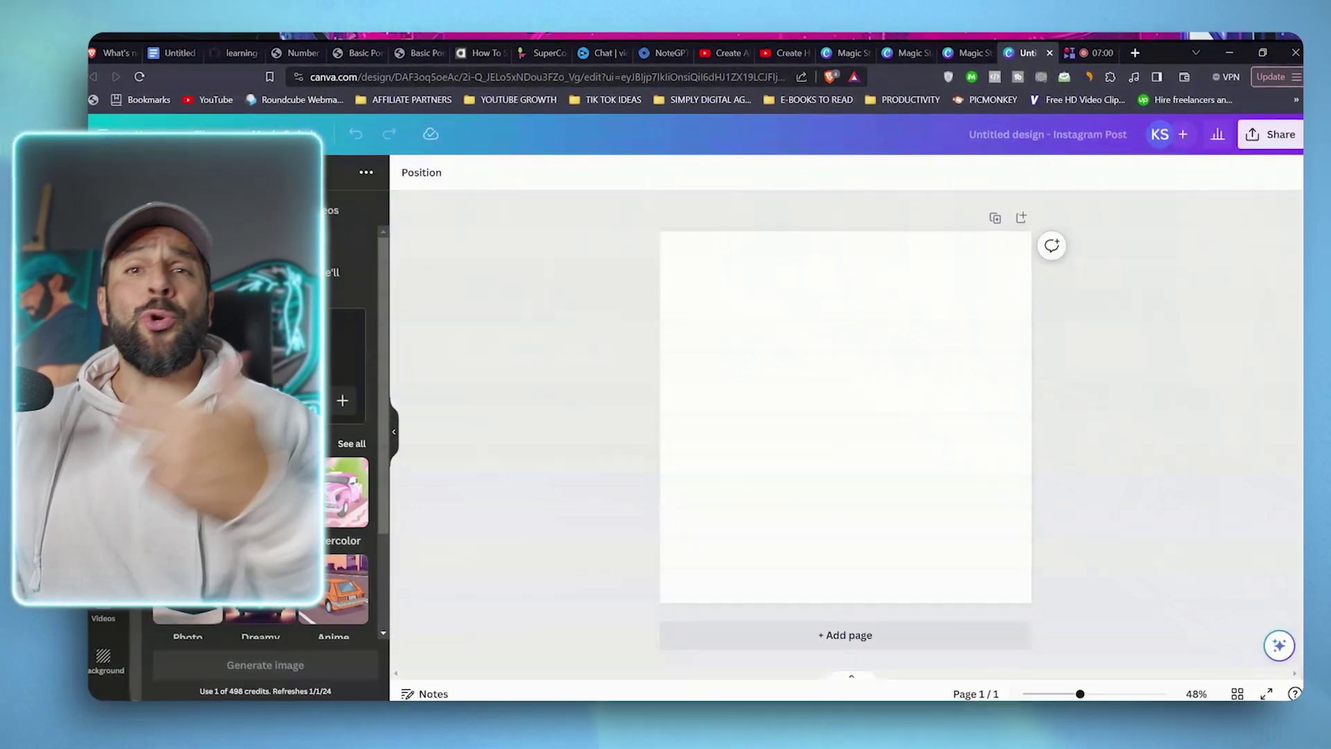
Step: Write the prompt 'create for me futuristic real estate images of high end villas by the sea', fixing spelling
{"action": "left_click", "coordinate": [733, 380]}
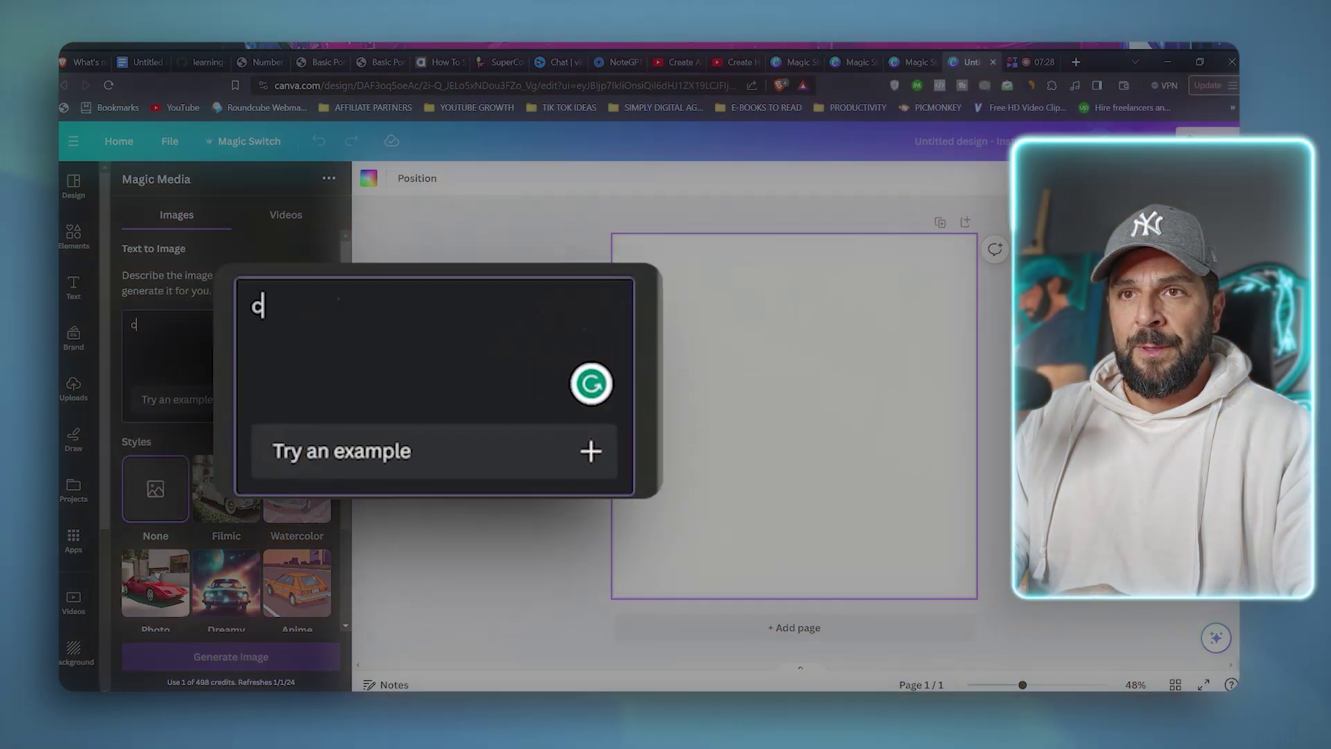
{"action": "type", "text": "reate"}
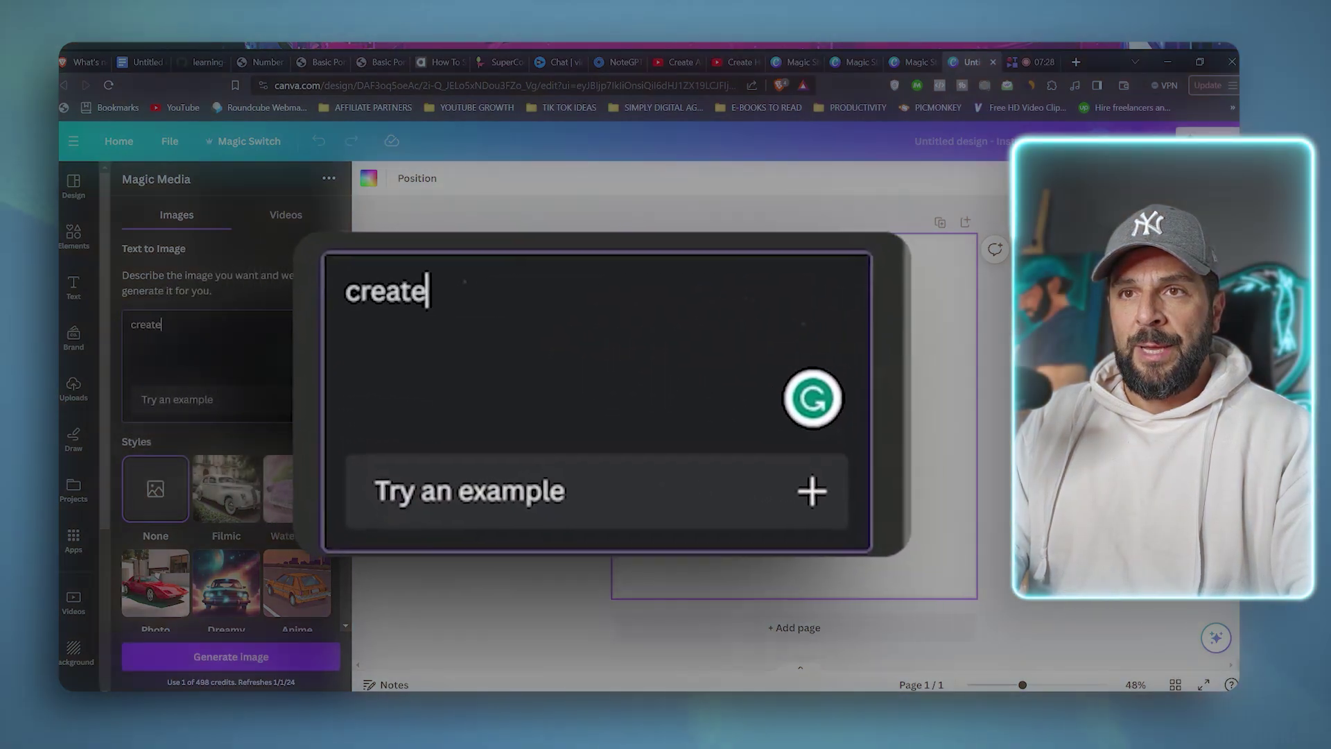
{"action": "type", "text": " for me futurust"}
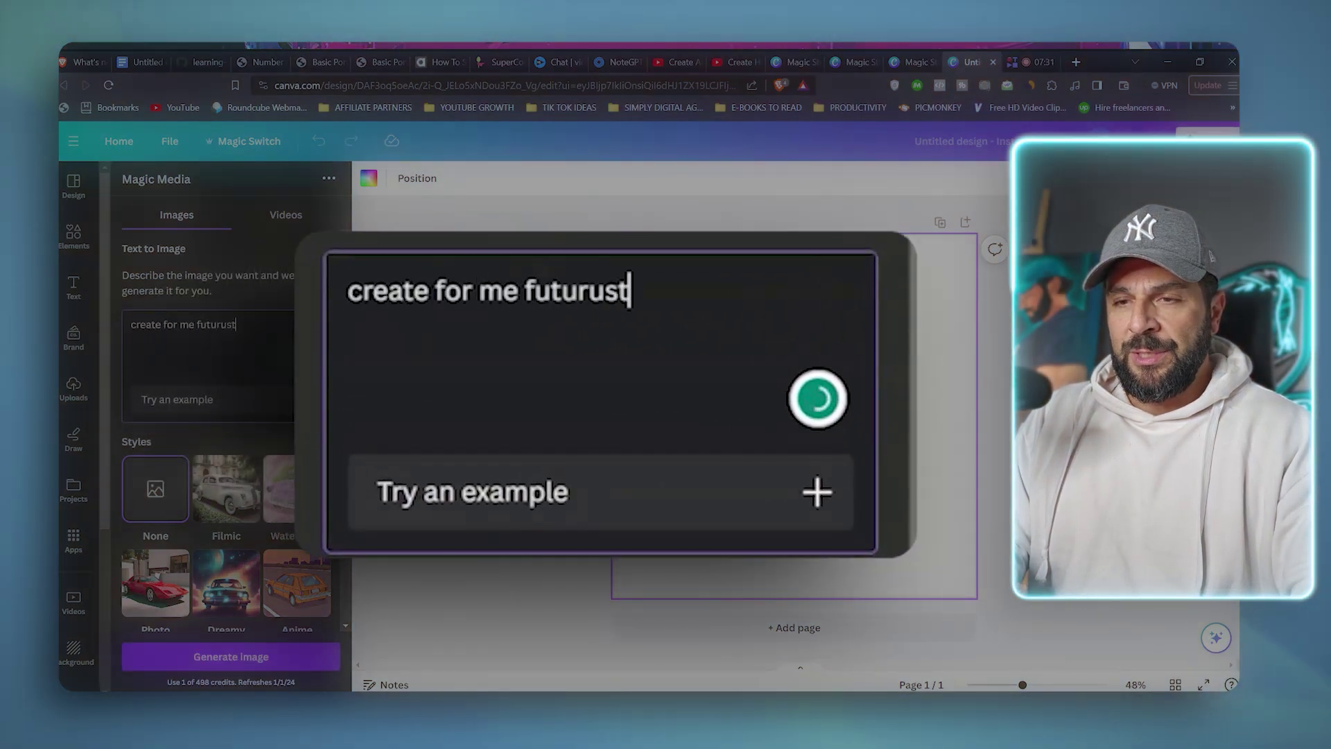
{"action": "type", "text": "ic real estate "}
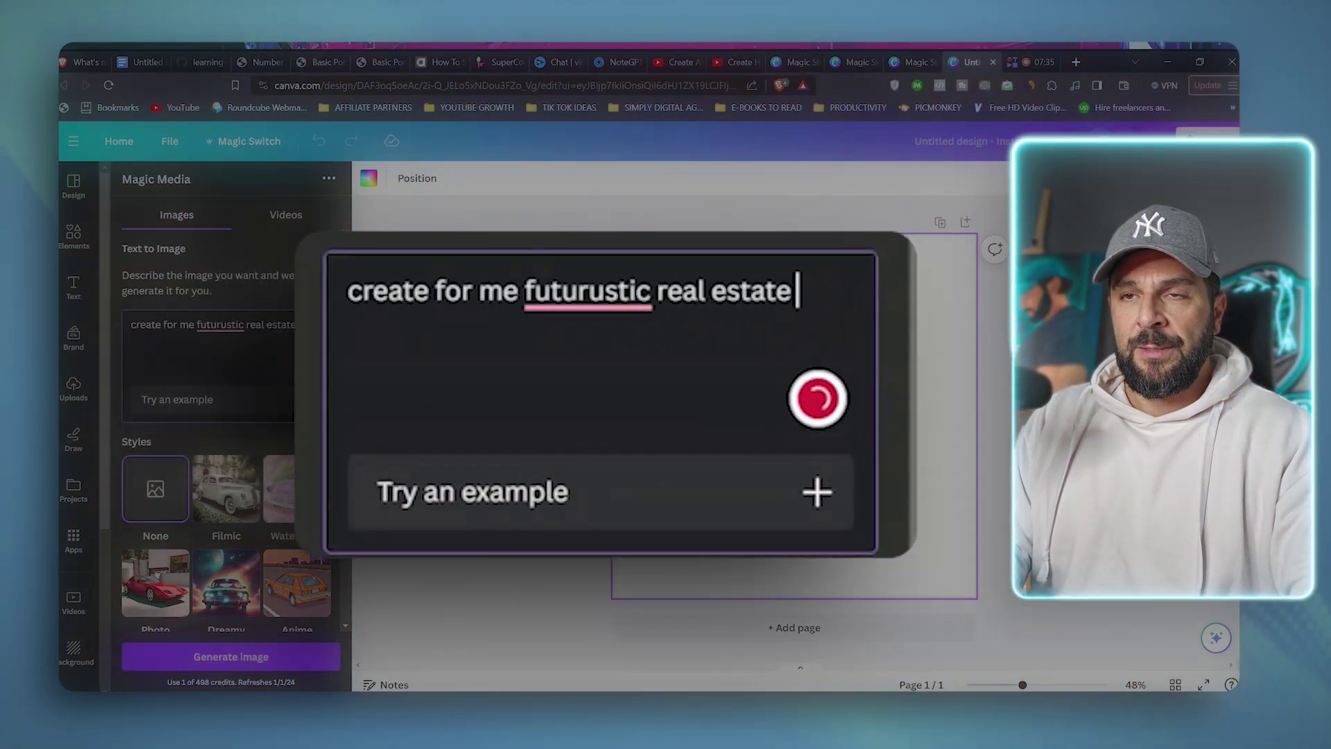
{"action": "type", "text": "imates of hui"}
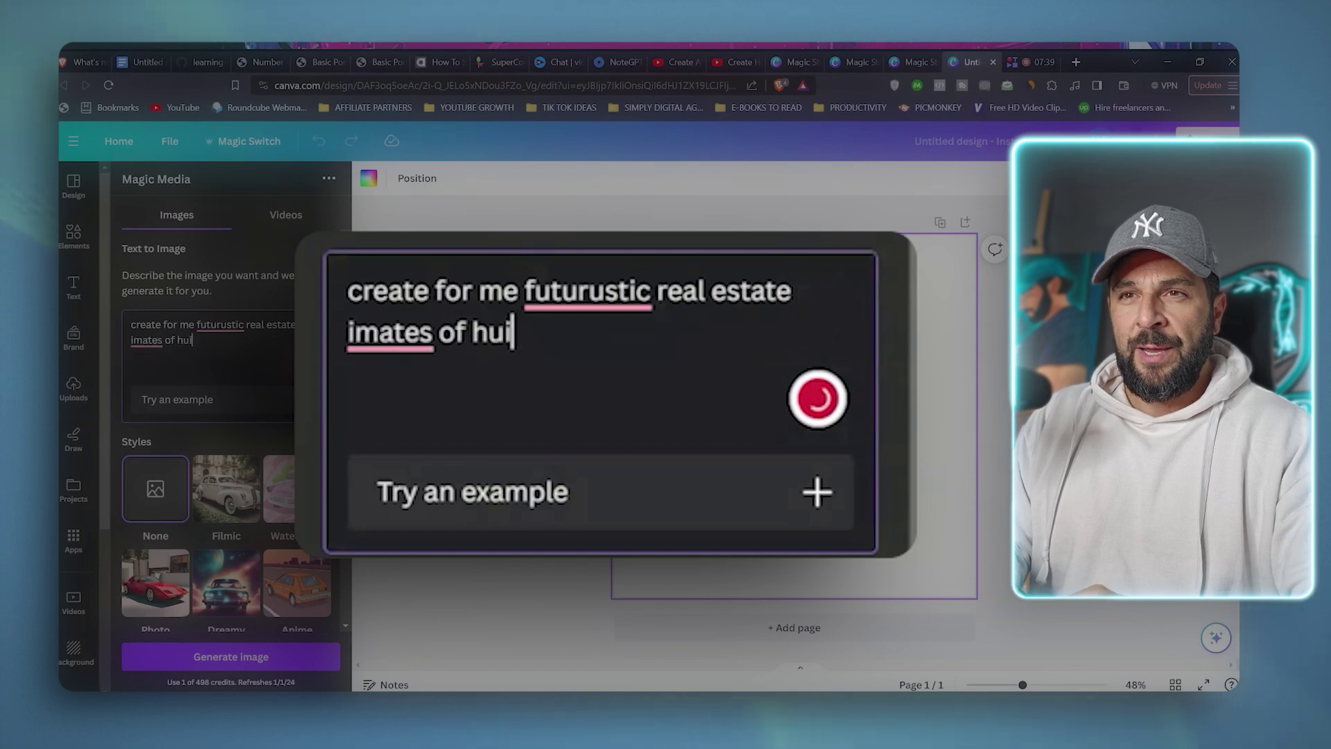
{"action": "key", "text": "BackSpace"}
{"action": "key", "text": "BackSpace"}
{"action": "type", "text": "igh end villas"}
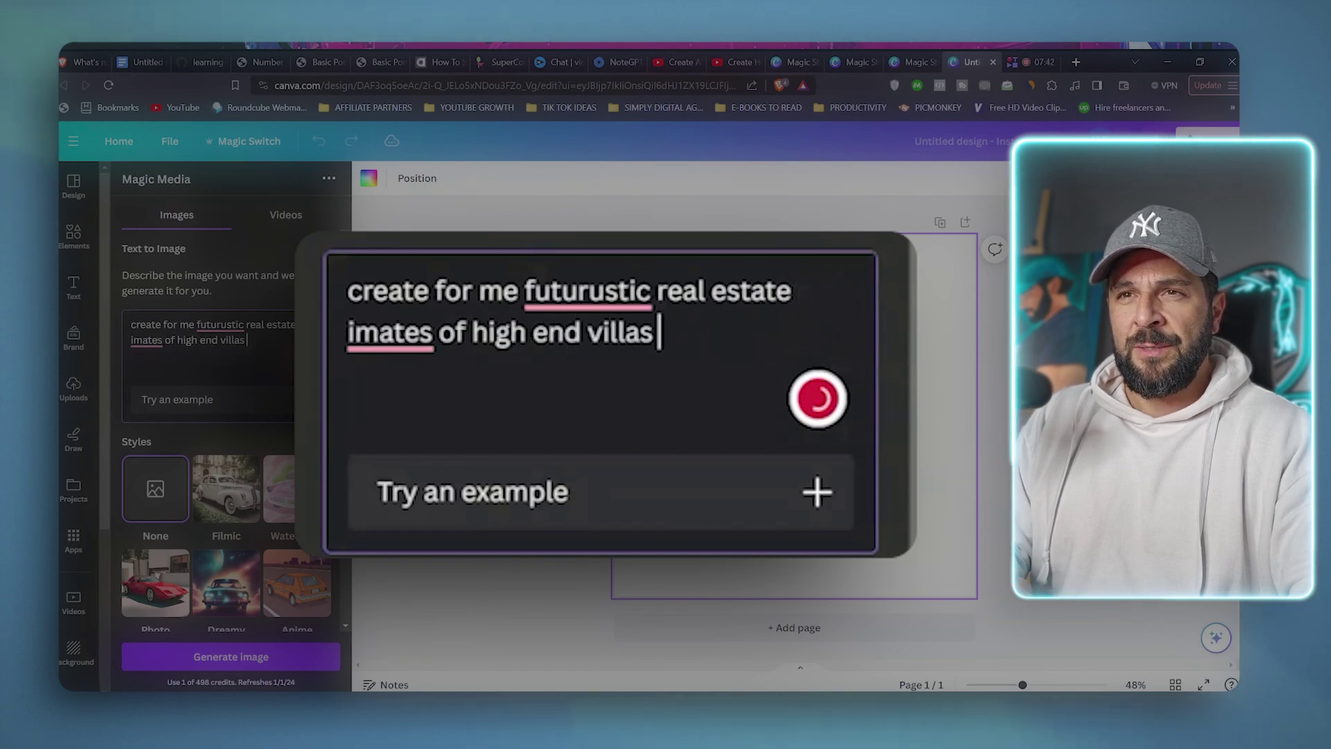
{"action": "type", "text": " by the sea"}
{"action": "left_click", "coordinate": [146, 340]}
{"action": "left_click", "coordinate": [151, 383]}
{"action": "left_click", "coordinate": [218, 324]}
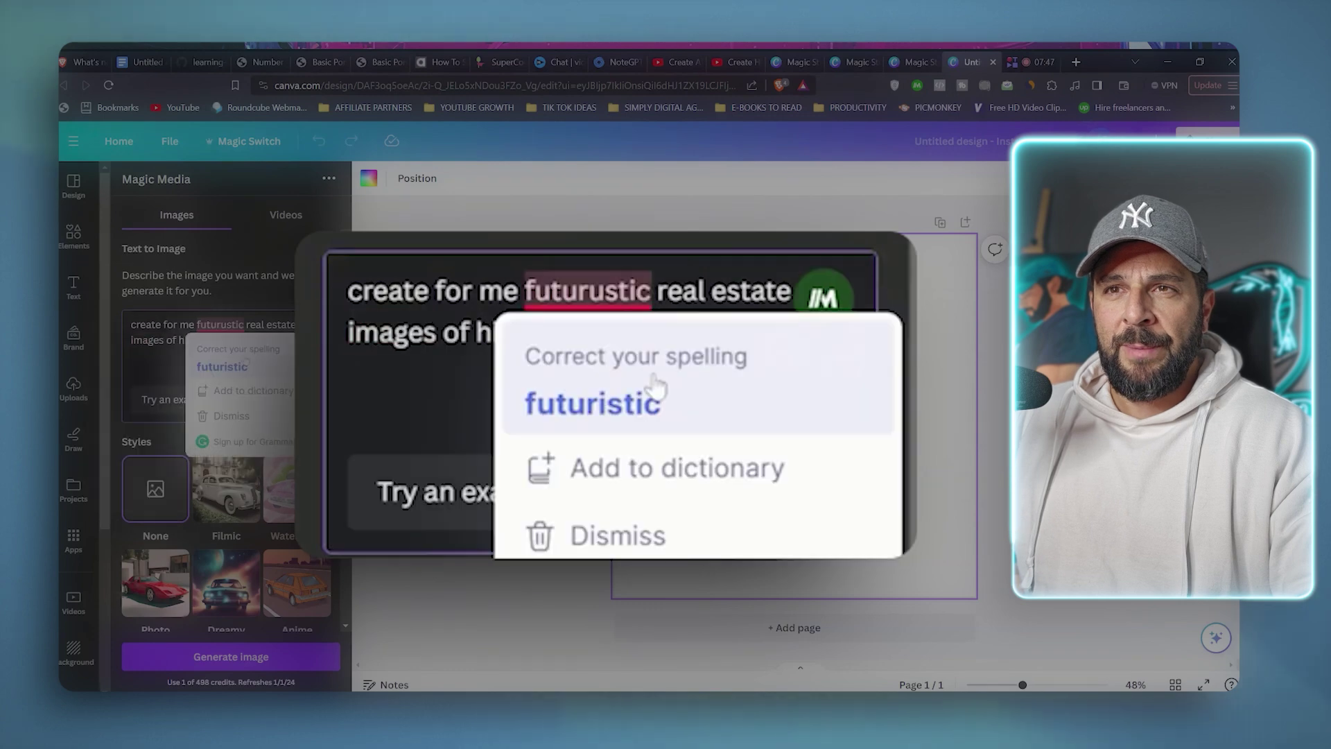
{"action": "left_click", "coordinate": [222, 365]}
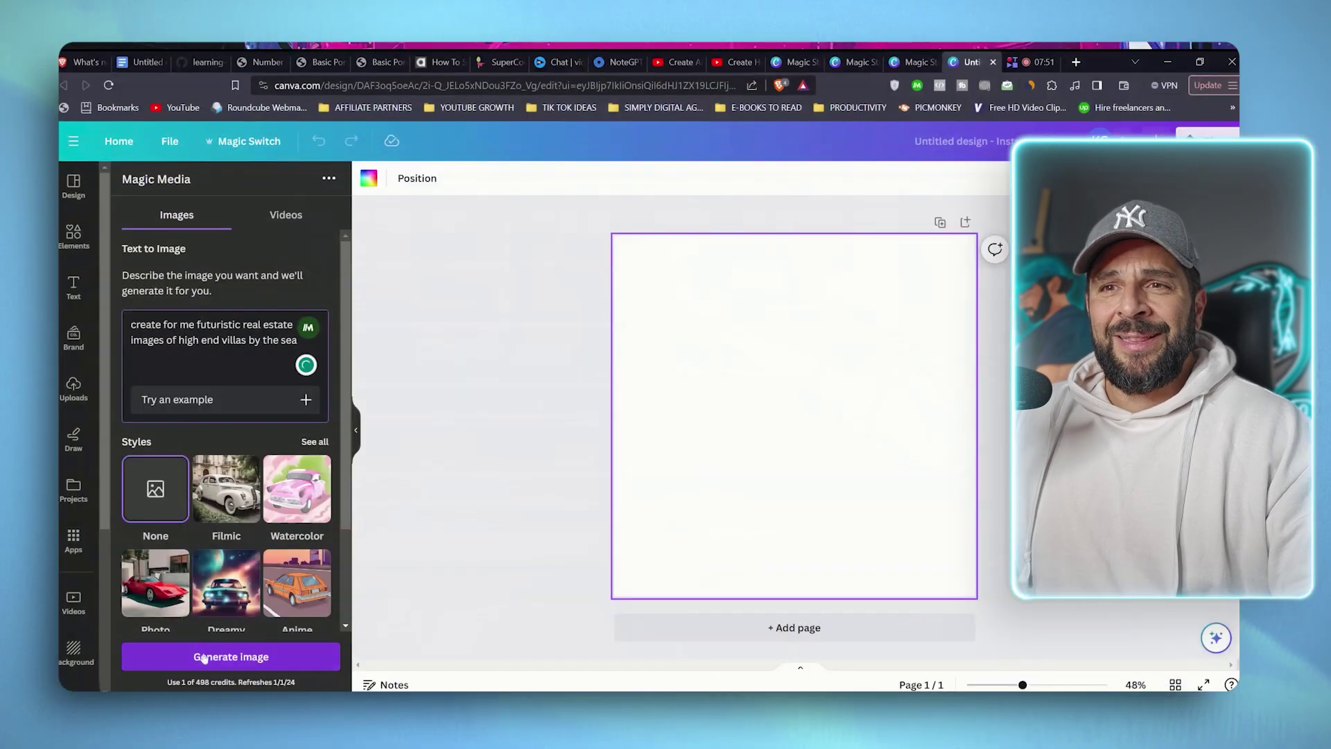
Step: Generate the villa images and resize two of them to fill pages 1 and 2
{"action": "left_click", "coordinate": [204, 657]}
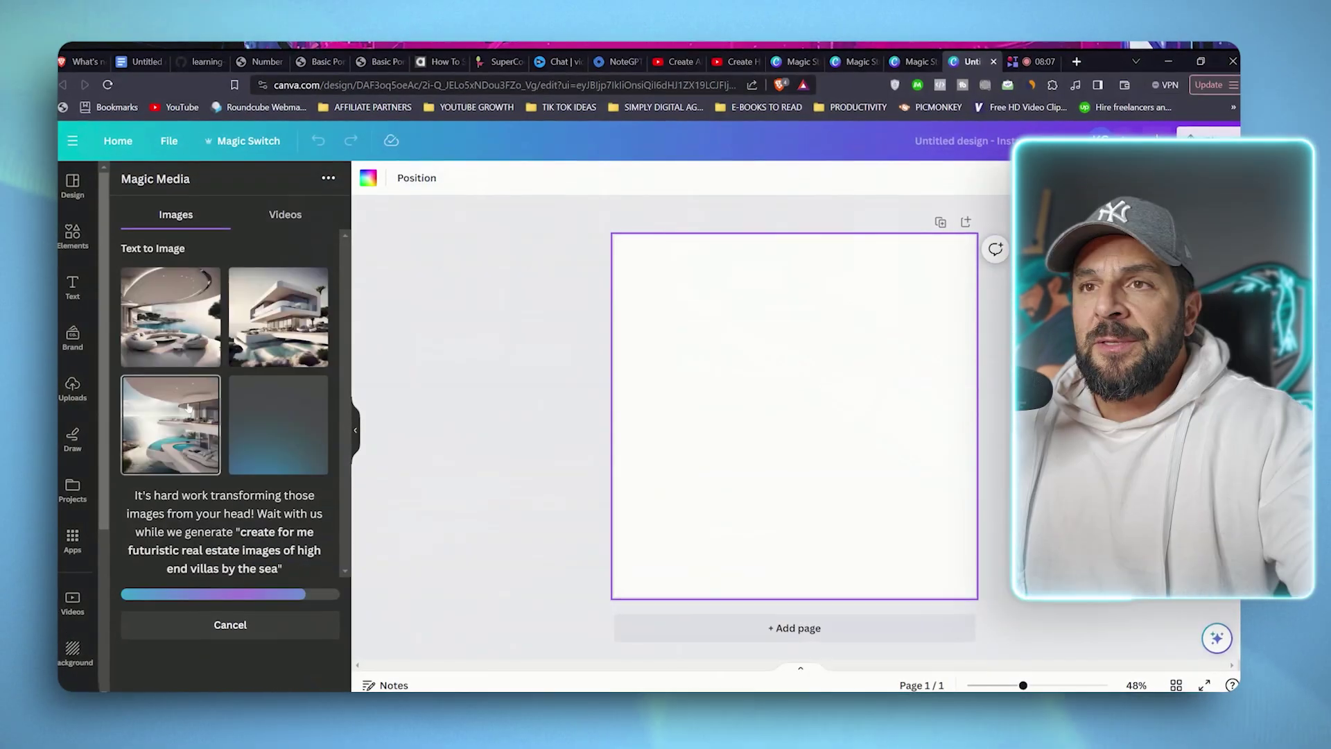
{"action": "left_click", "coordinate": [190, 410]}
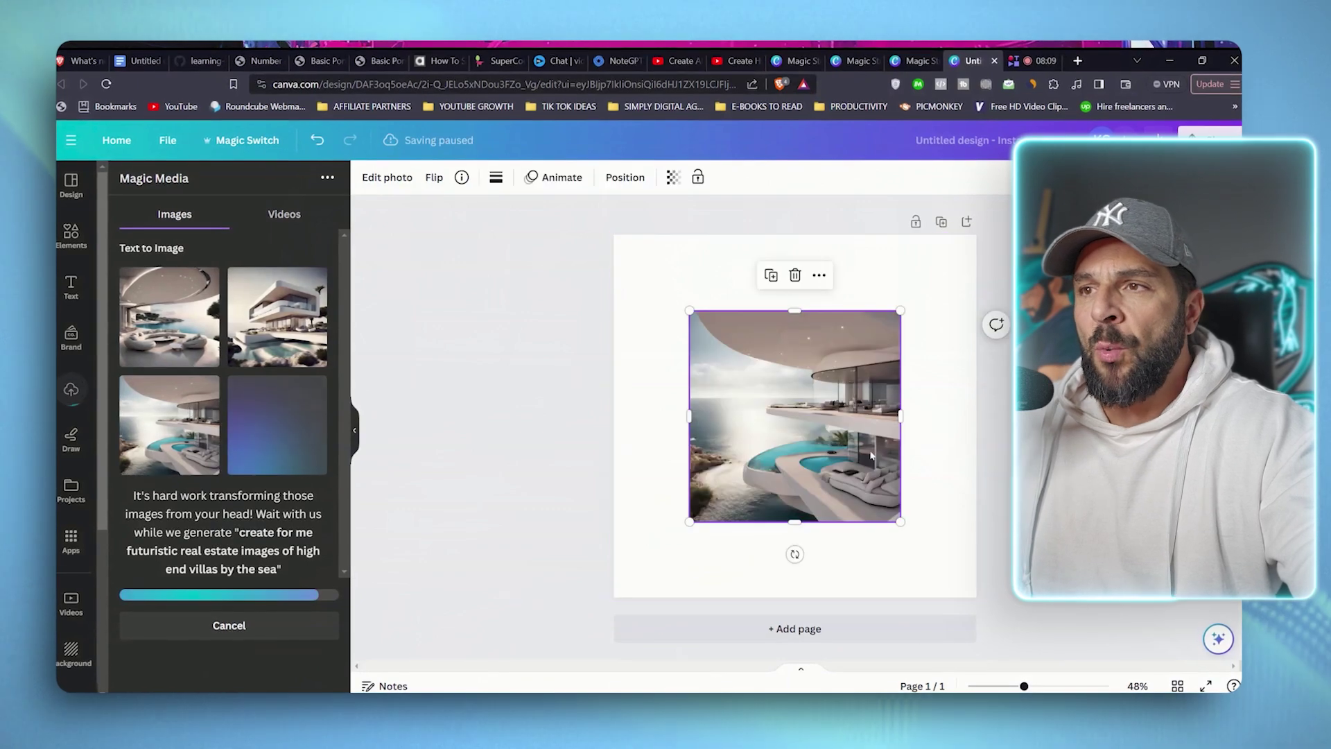
{"action": "left_click_drag", "start_coordinate": [796, 413], "coordinate": [719, 340]}
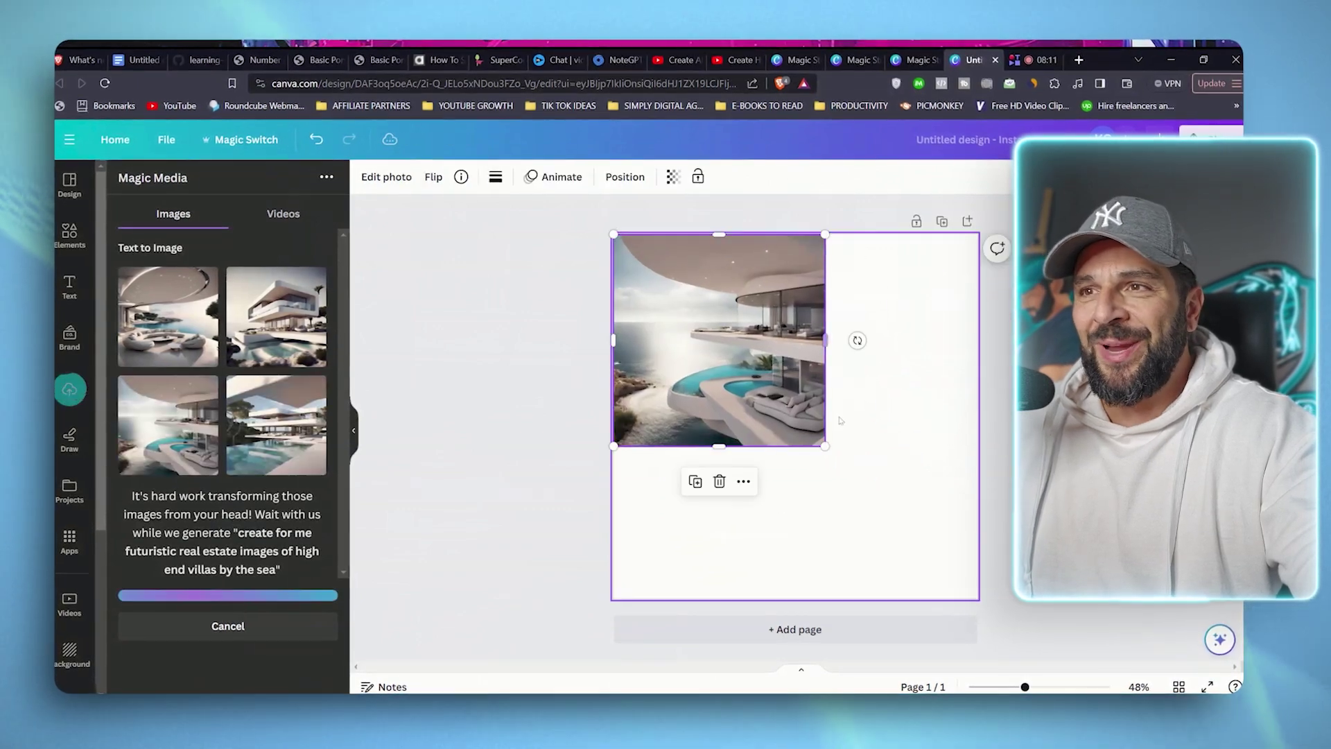
{"action": "left_click_drag", "start_coordinate": [827, 446], "coordinate": [979, 599]}
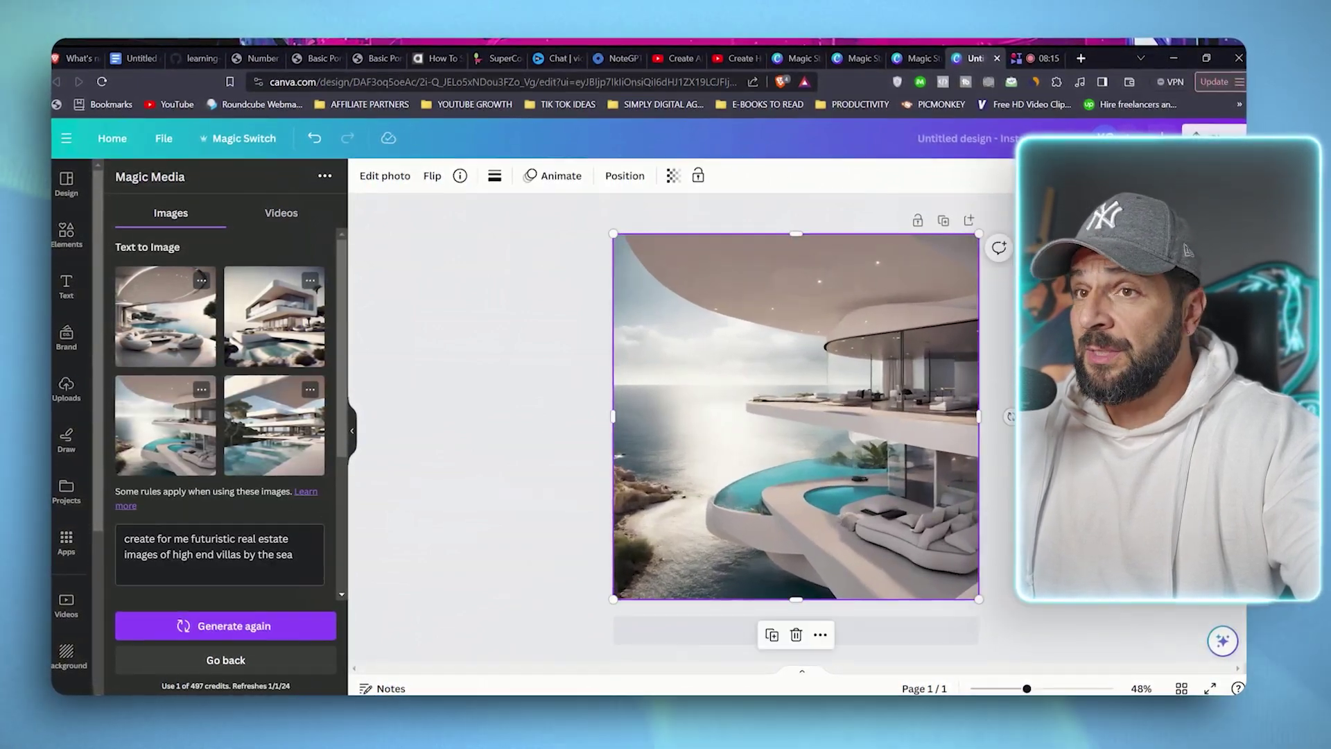
{"action": "left_click", "coordinate": [815, 607]}
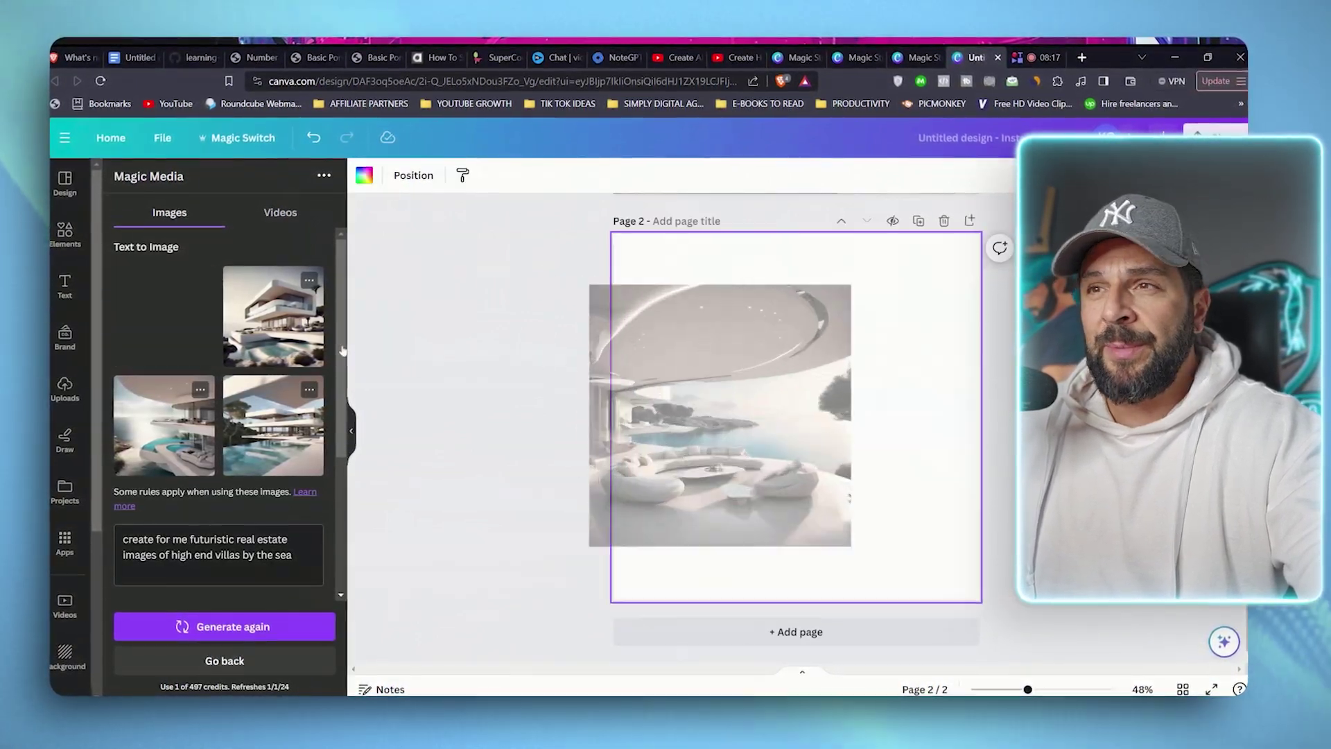
{"action": "left_click_drag", "start_coordinate": [852, 547], "coordinate": [978, 595]}
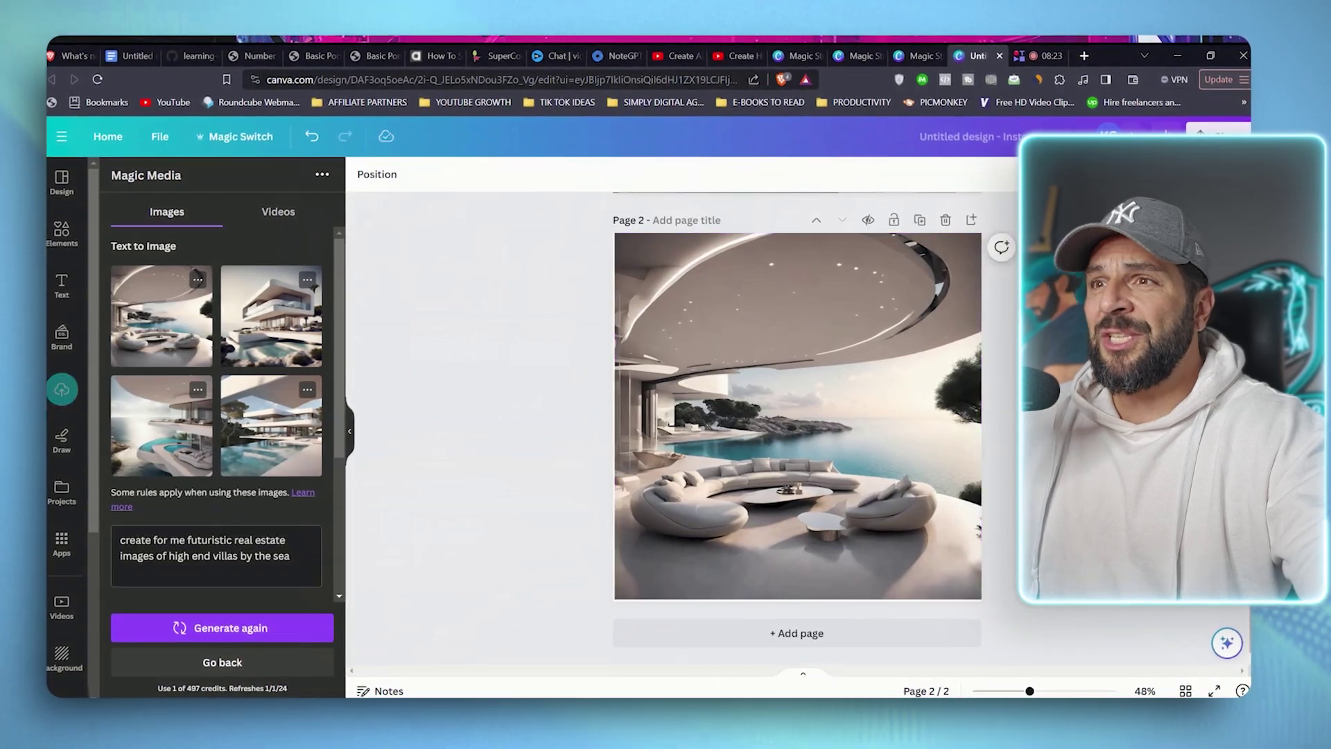
{"action": "scroll", "coordinate": [425, 357], "scroll_direction": "up", "scroll_amount": 5}
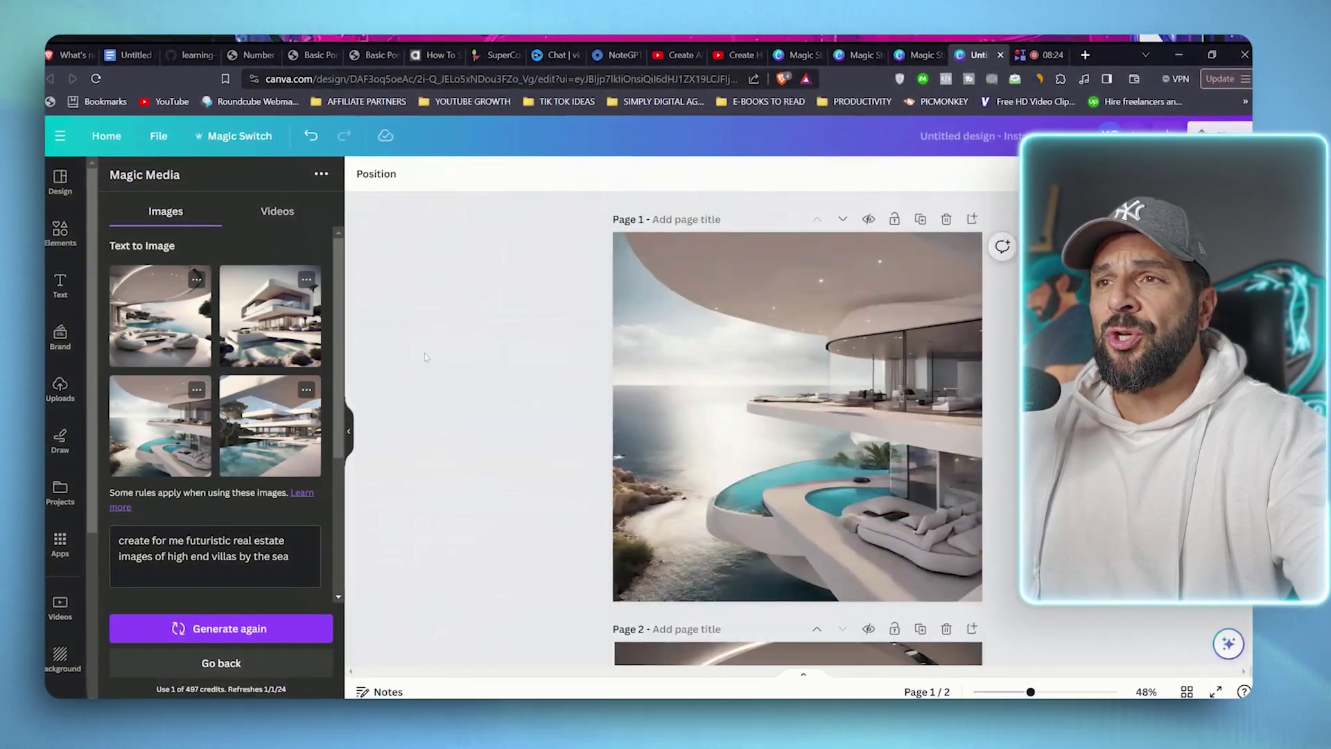
{"action": "left_click", "coordinate": [59, 281]}
Step: Add the HUGE SALE text combo to page 1, retyped as a cyan 'NEW PROJECT'
{"action": "left_click", "coordinate": [160, 291]}
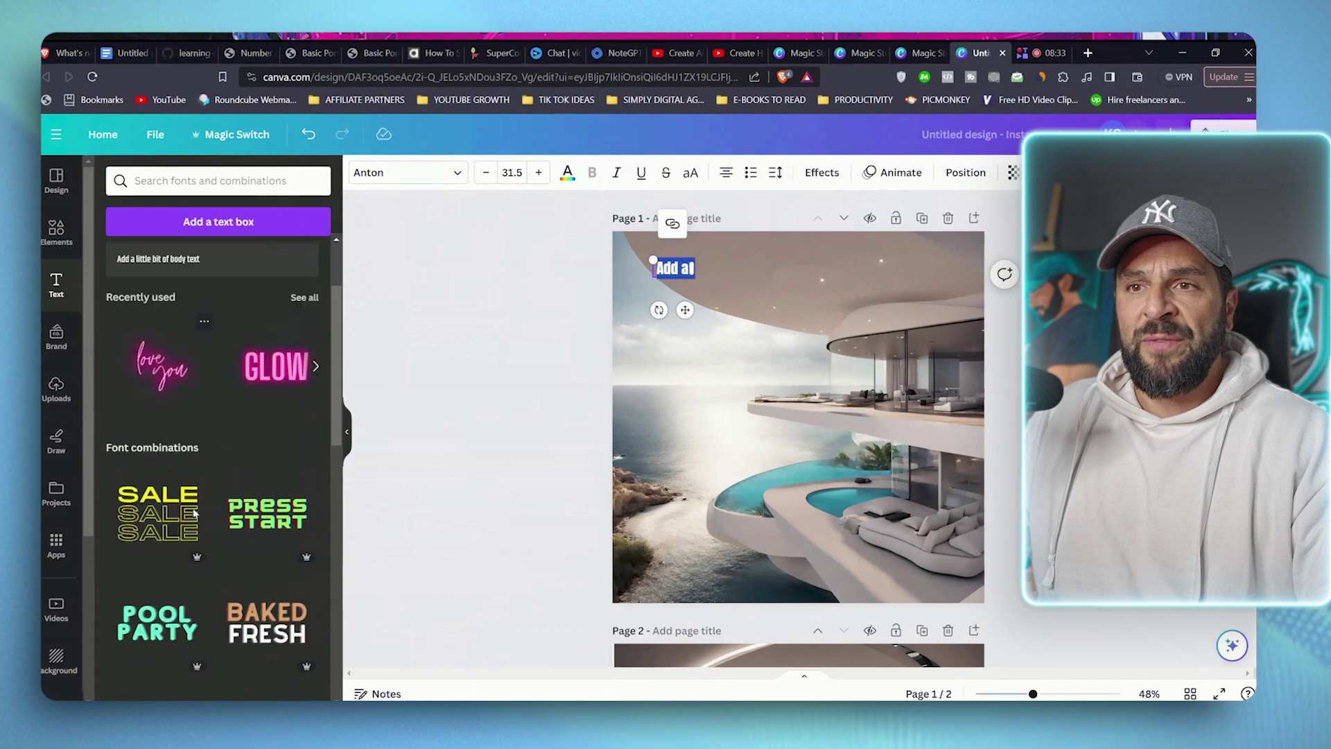
{"action": "scroll", "coordinate": [195, 512], "scroll_direction": "down", "scroll_amount": 8}
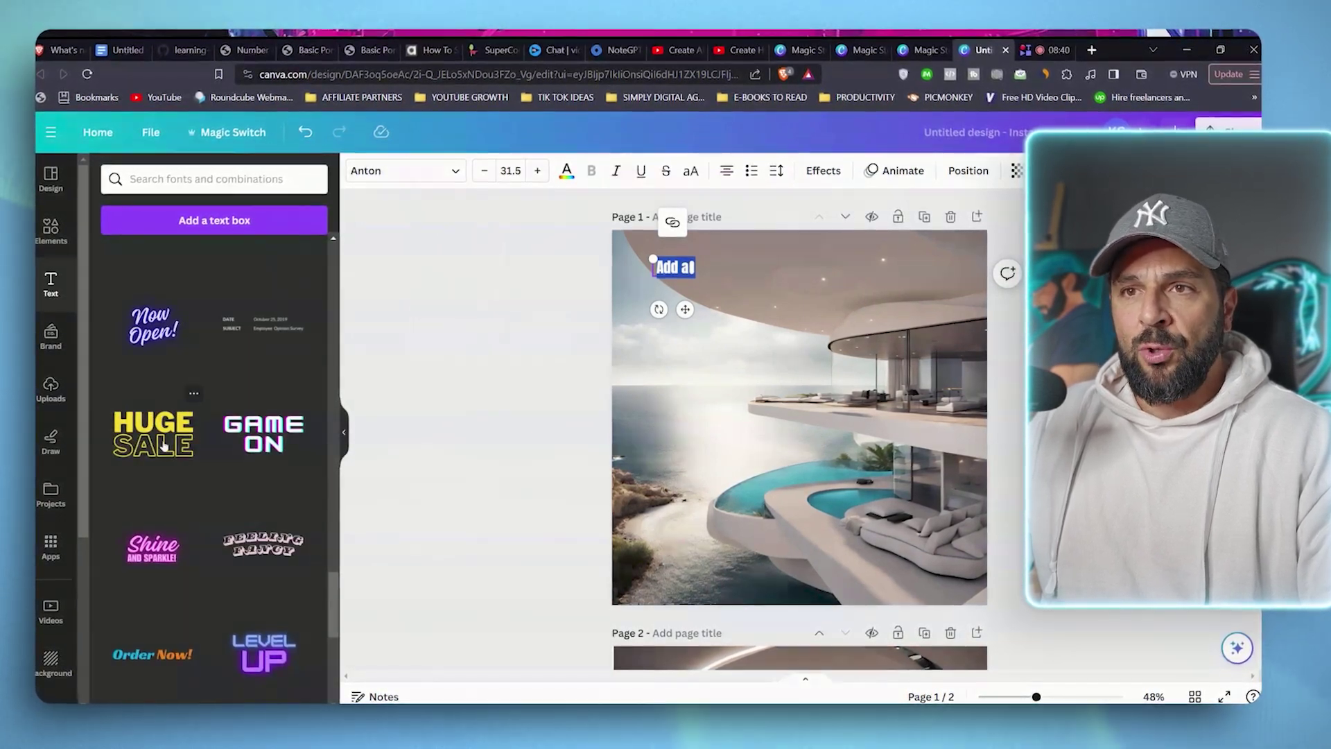
{"action": "left_click", "coordinate": [152, 433]}
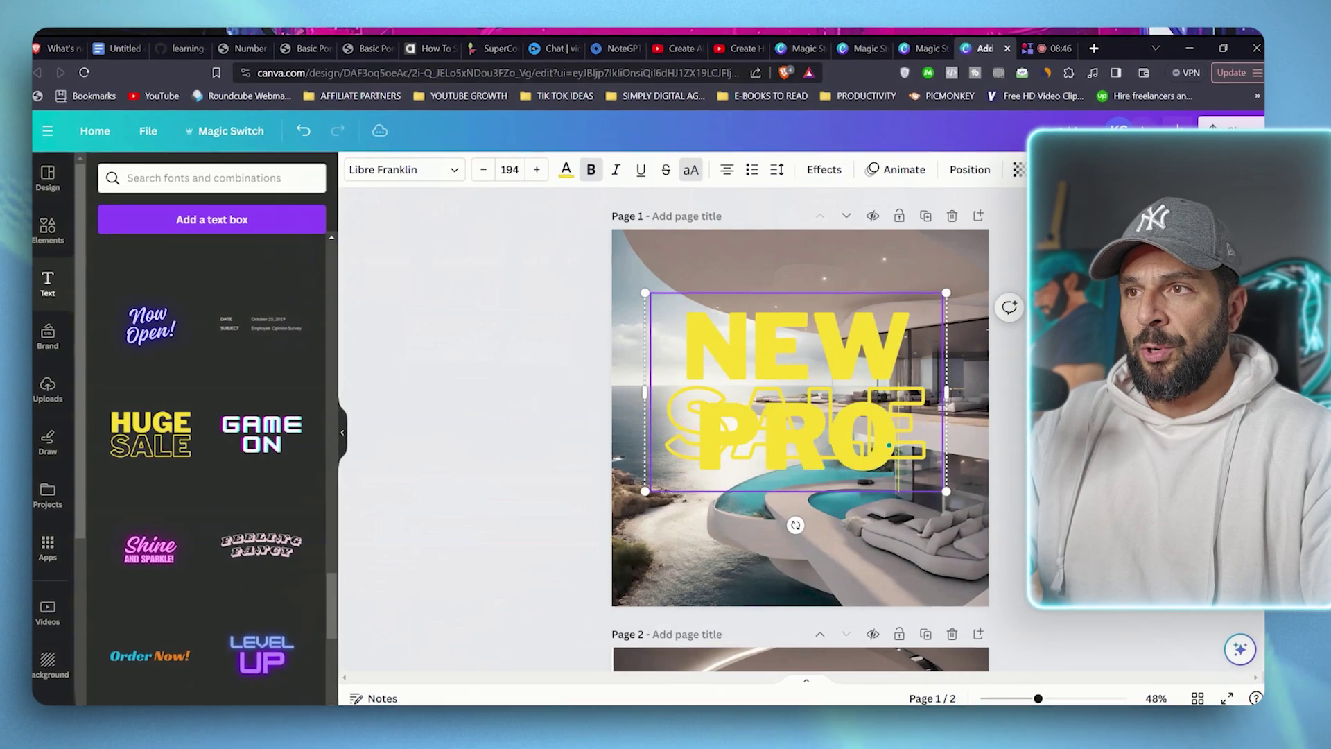
{"action": "type", "text": "JECT"}
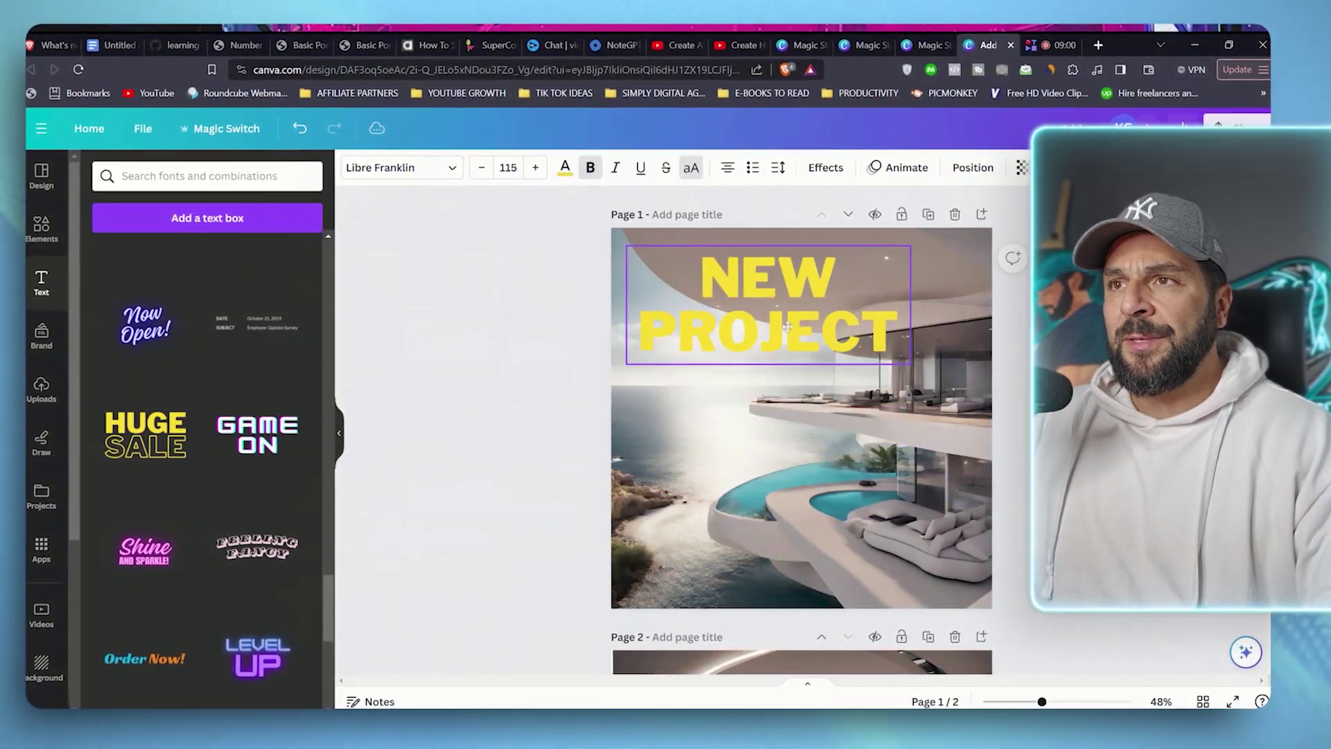
{"action": "left_click", "coordinate": [95, 368]}
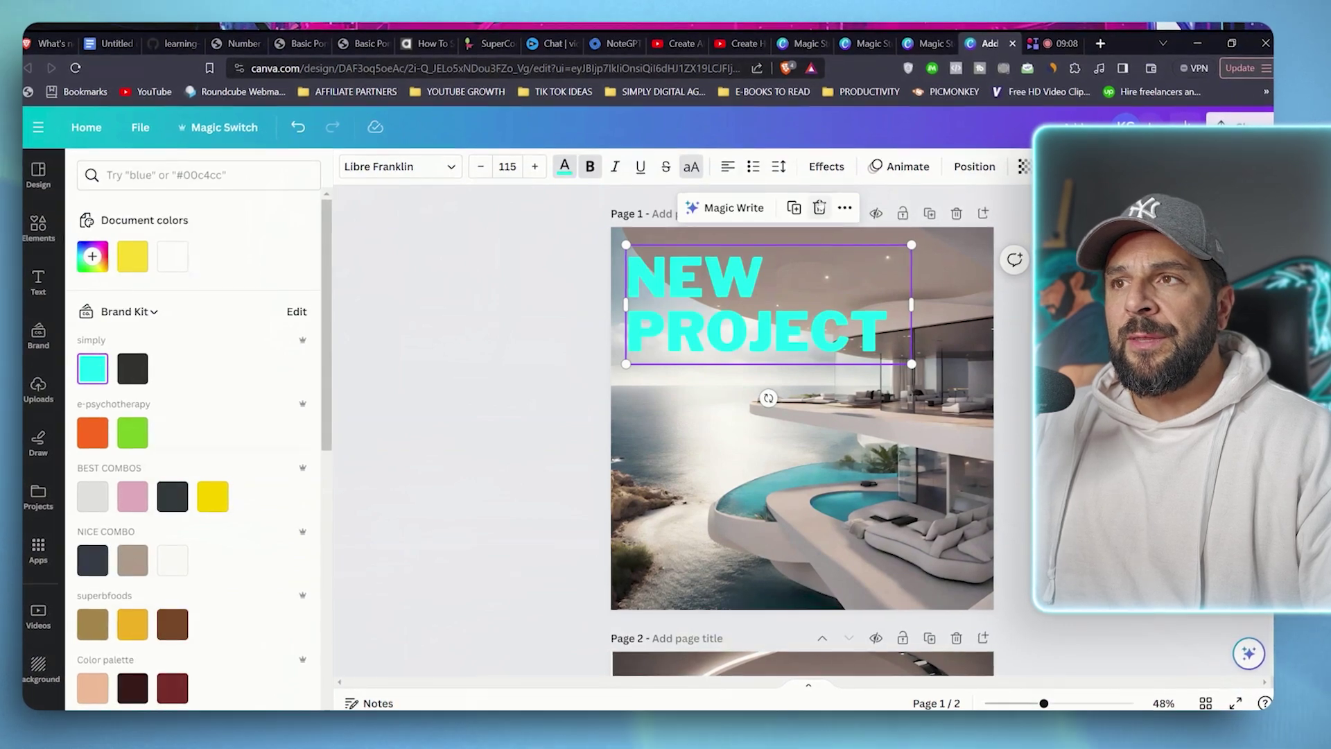
Step: Give the heading a Lift shadow at intensity 79, adjust its line spacing and shrink its box
{"action": "left_click", "coordinate": [826, 166]}
{"action": "left_click", "coordinate": [269, 263]}
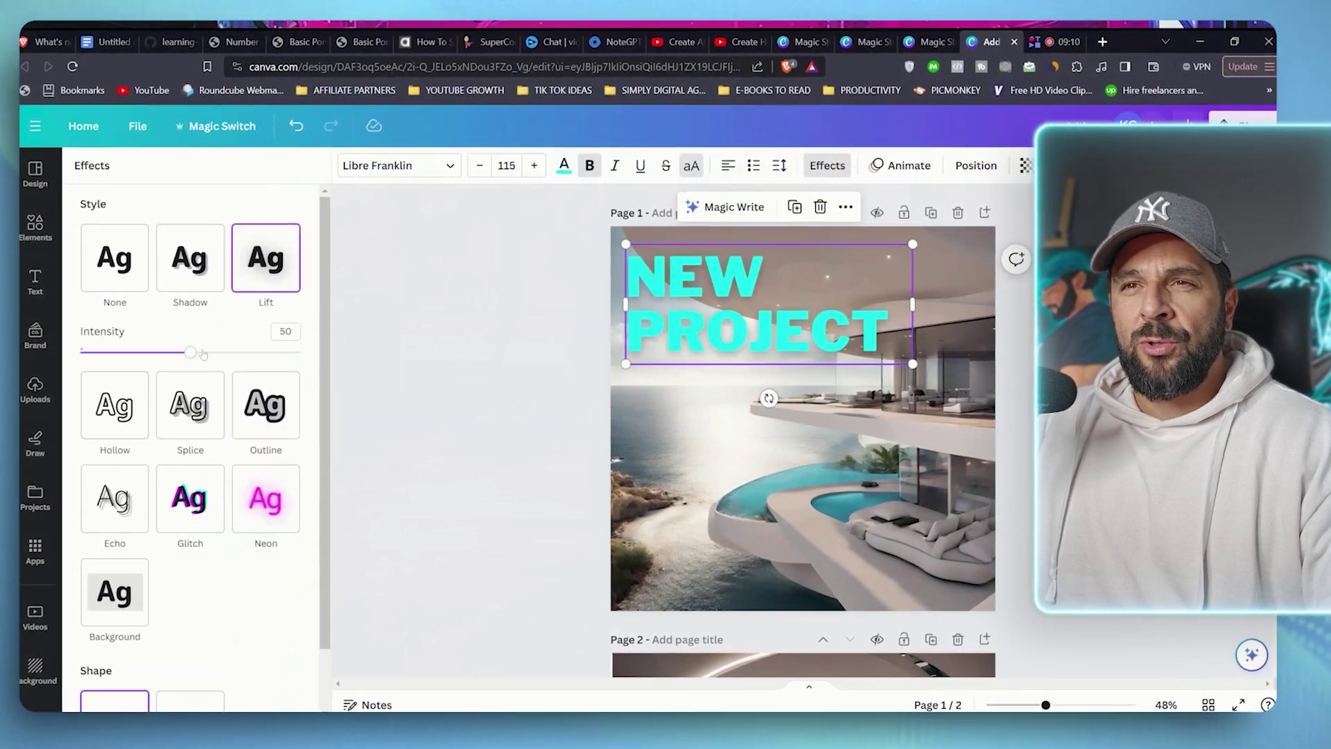
{"action": "left_click_drag", "start_coordinate": [203, 354], "coordinate": [242, 354]}
{"action": "left_click", "coordinate": [784, 166]}
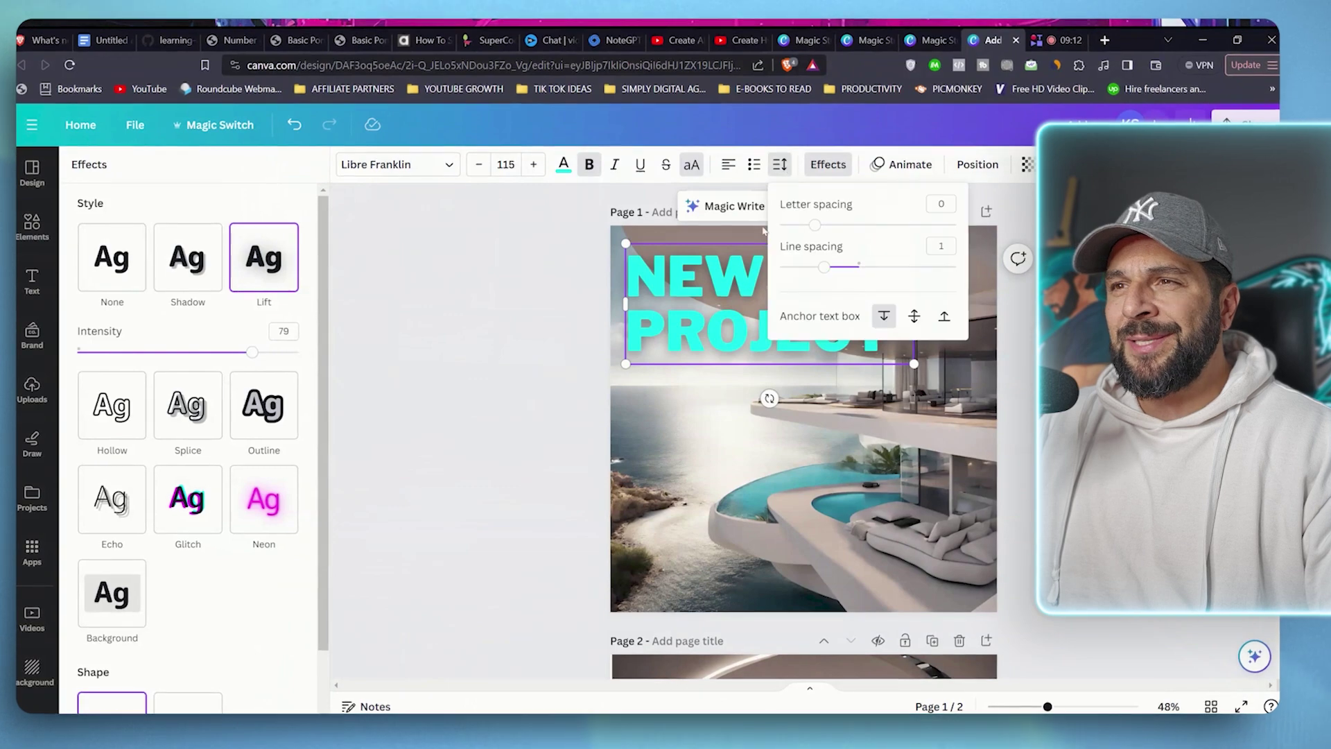
{"action": "left_click_drag", "start_coordinate": [824, 267], "coordinate": [809, 266]}
{"action": "left_click_drag", "start_coordinate": [914, 363], "coordinate": [837, 361]}
{"action": "left_click", "coordinate": [523, 421]}
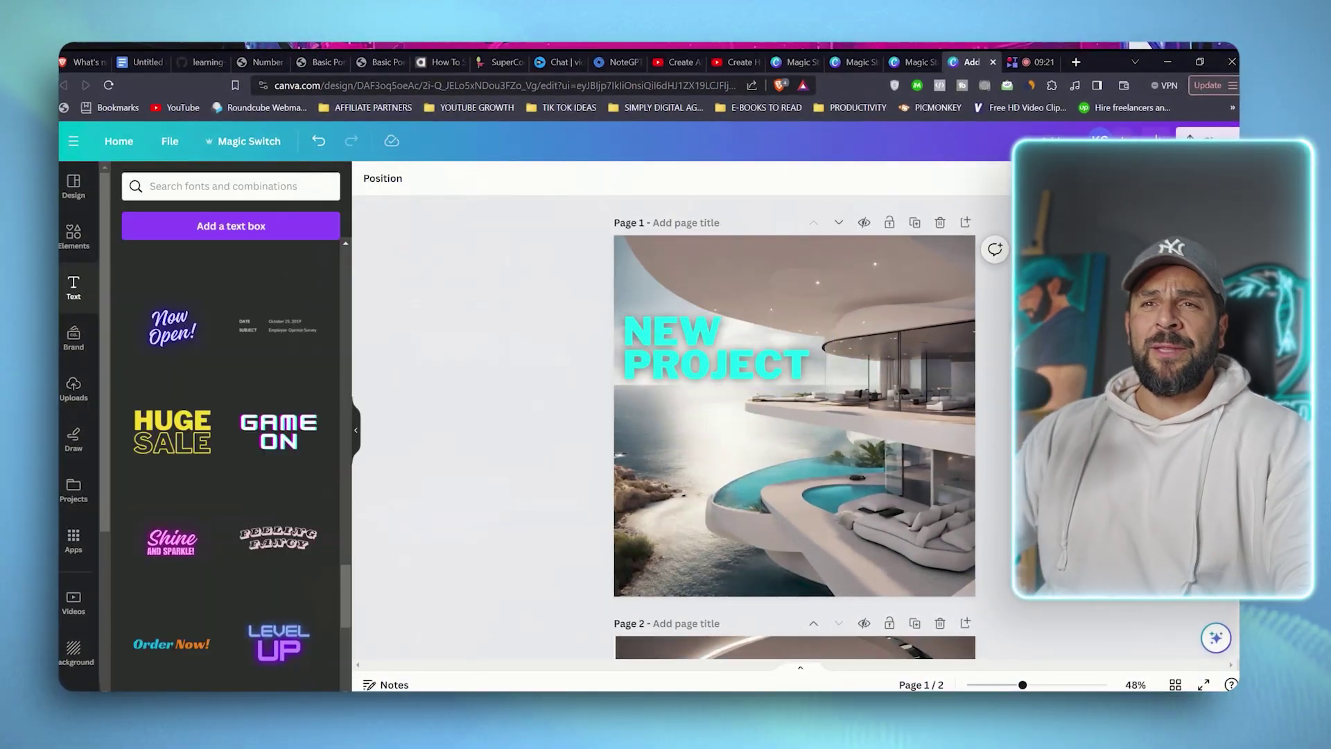
Step: Place the Christmas money and robot uploads on page 2, enlarging the robot to fill it
{"action": "scroll", "coordinate": [522, 471], "scroll_direction": "down", "scroll_amount": 5}
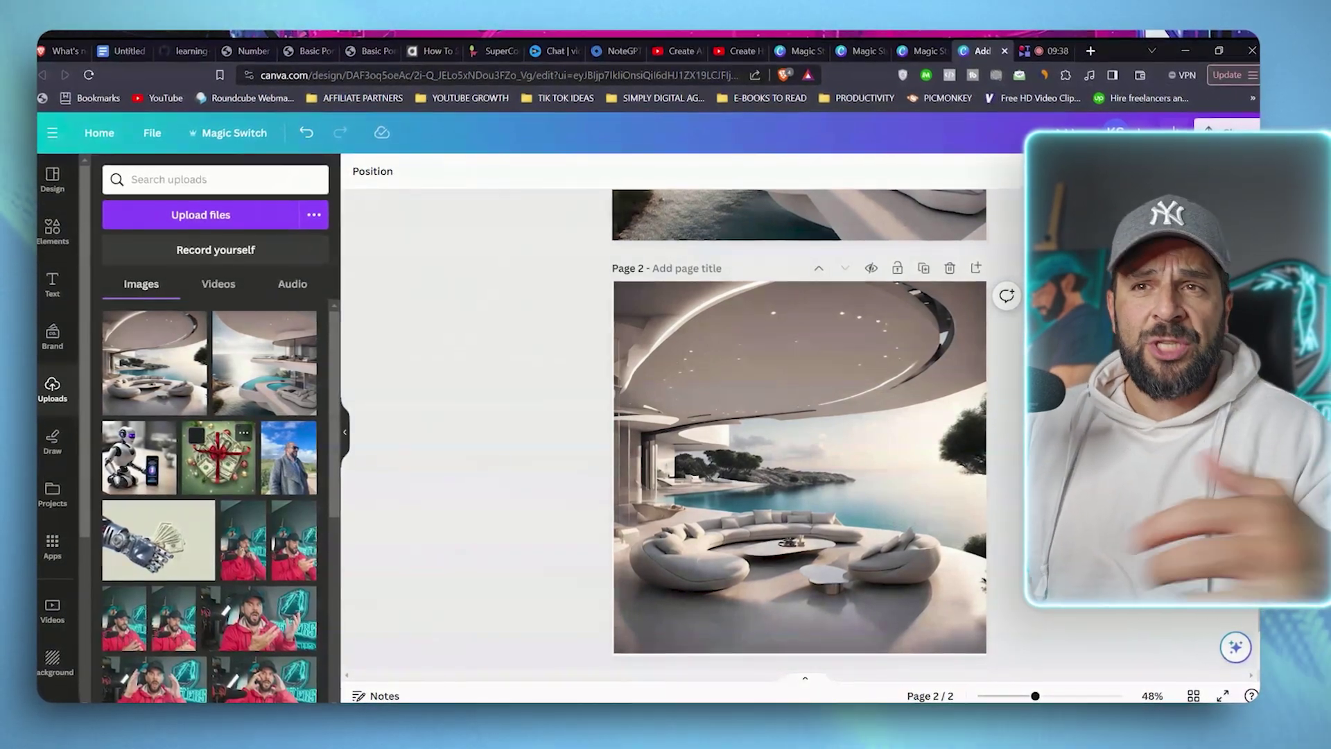
{"action": "left_click", "coordinate": [219, 456]}
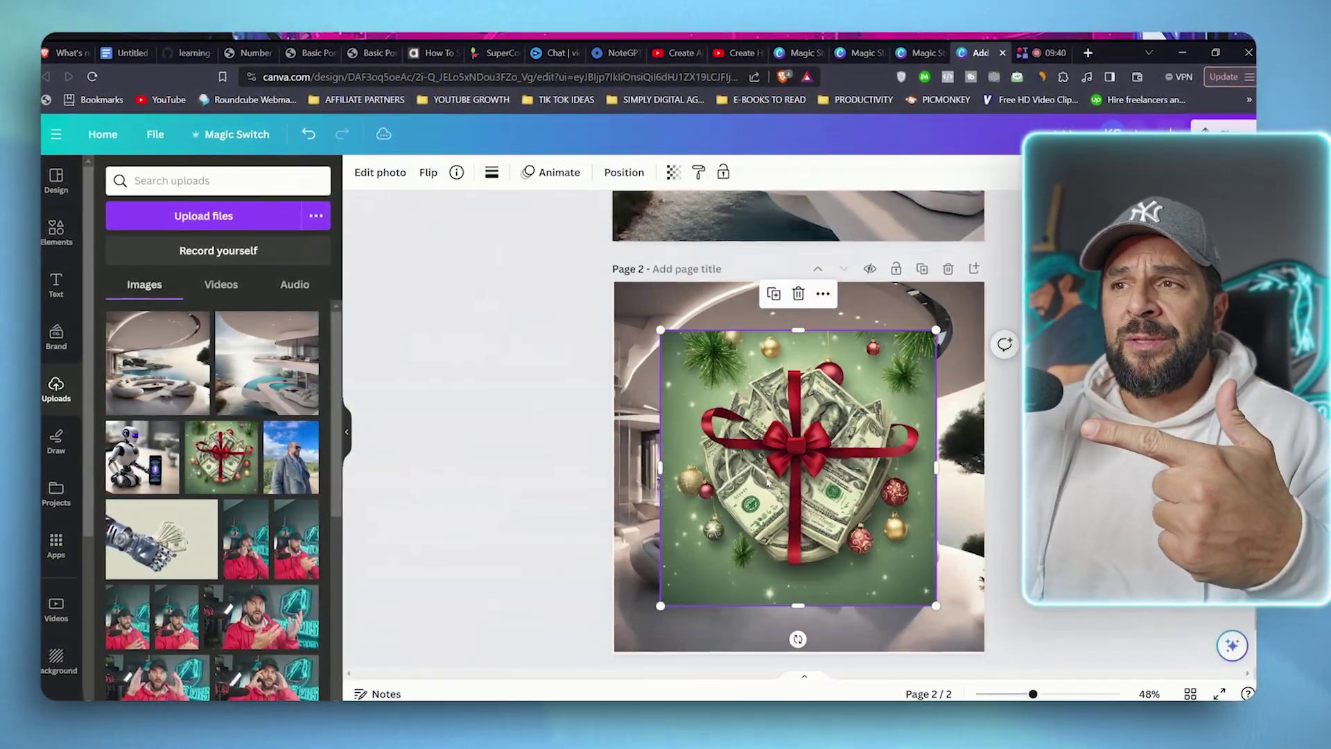
{"action": "left_click_drag", "start_coordinate": [832, 470], "coordinate": [791, 427]}
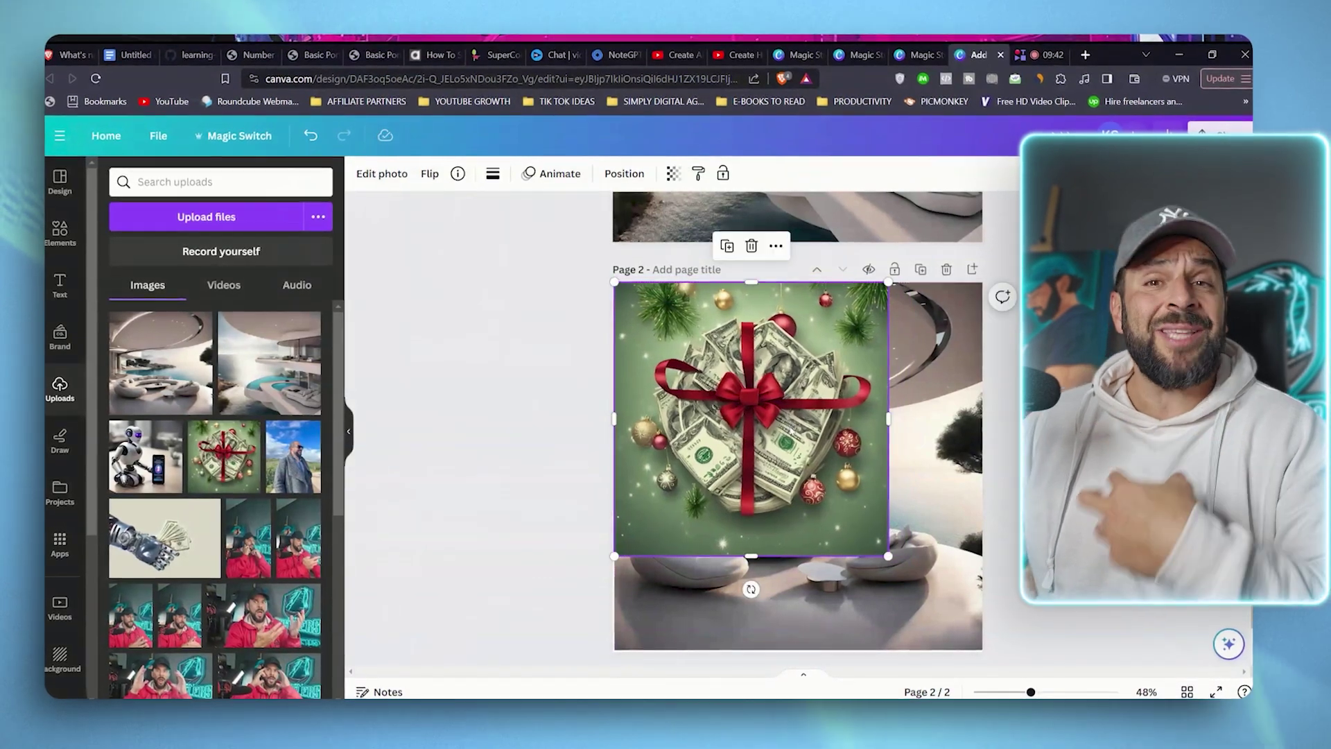
{"action": "left_click_drag", "start_coordinate": [887, 558], "coordinate": [985, 653]}
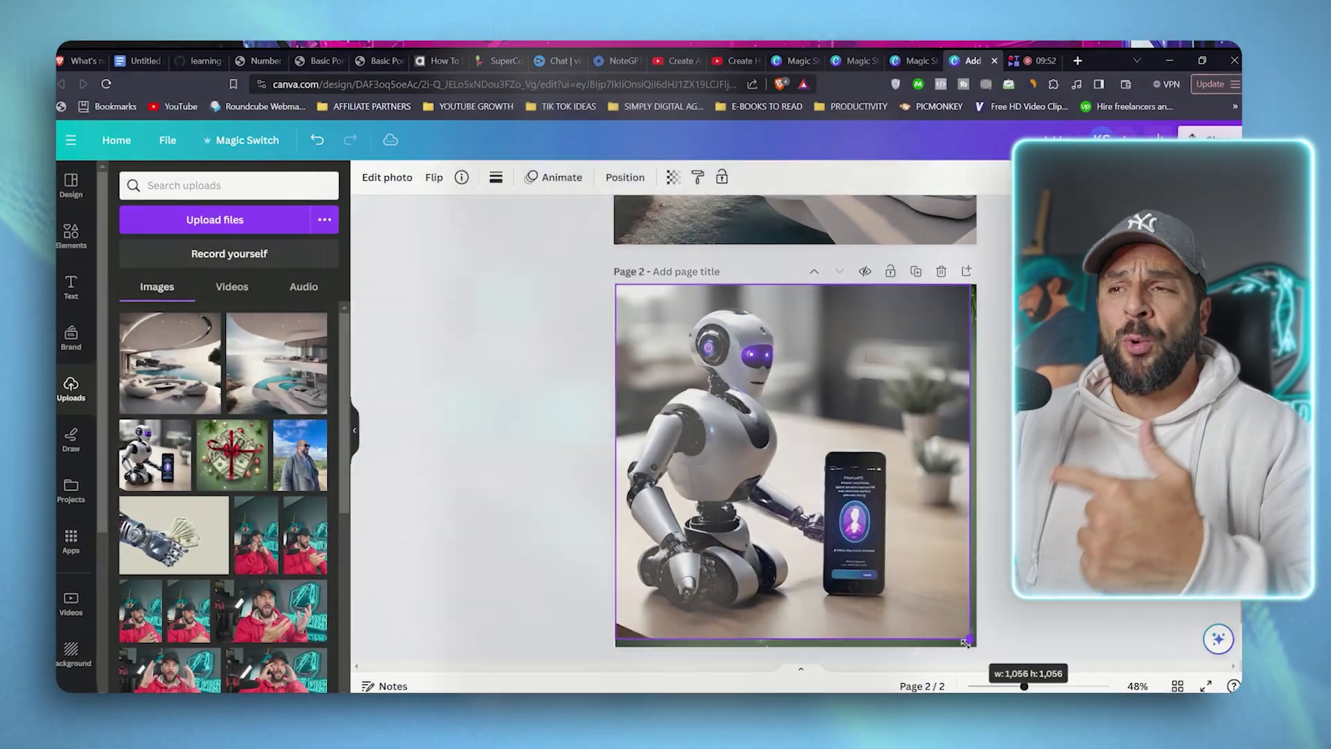
{"action": "left_click_drag", "start_coordinate": [971, 641], "coordinate": [969, 649]}
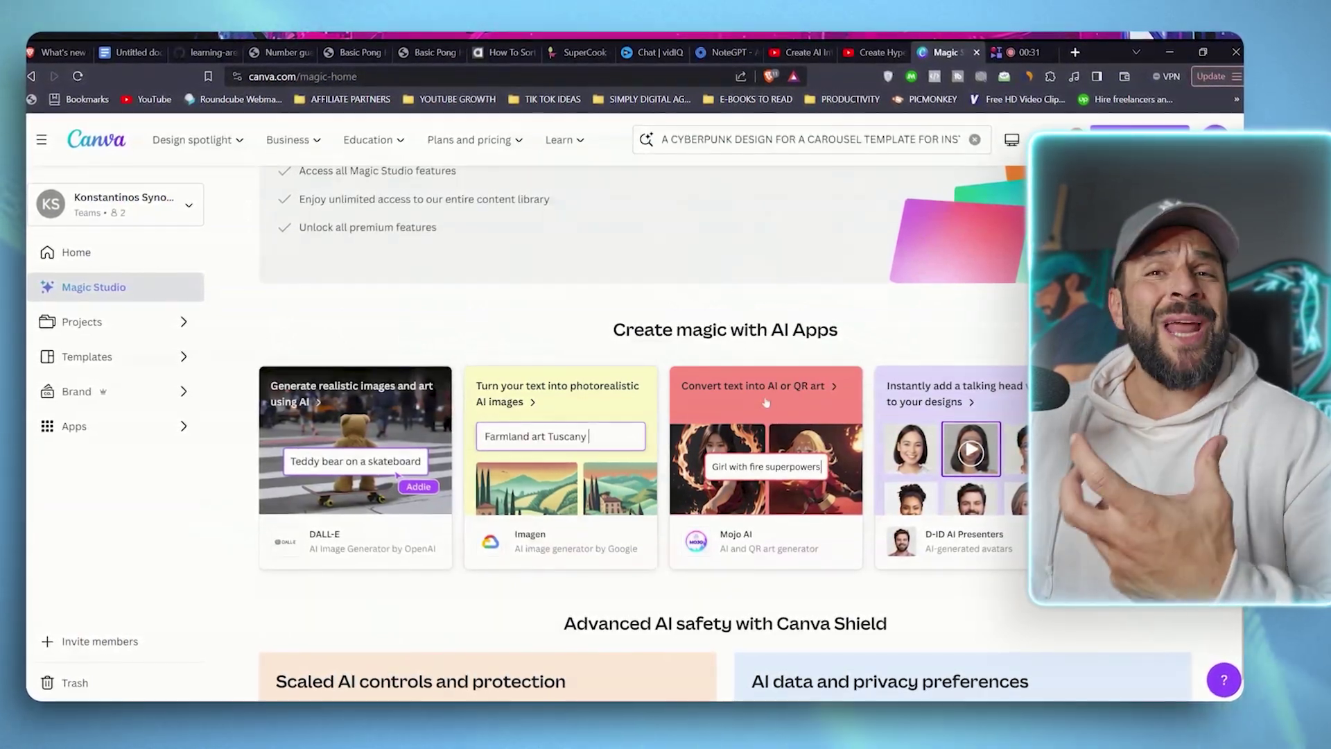
Step: Create an Instagram Post with Imagen's brain-on-rocket picture and enlarge it to fill the page
{"action": "left_click", "coordinate": [549, 432]}
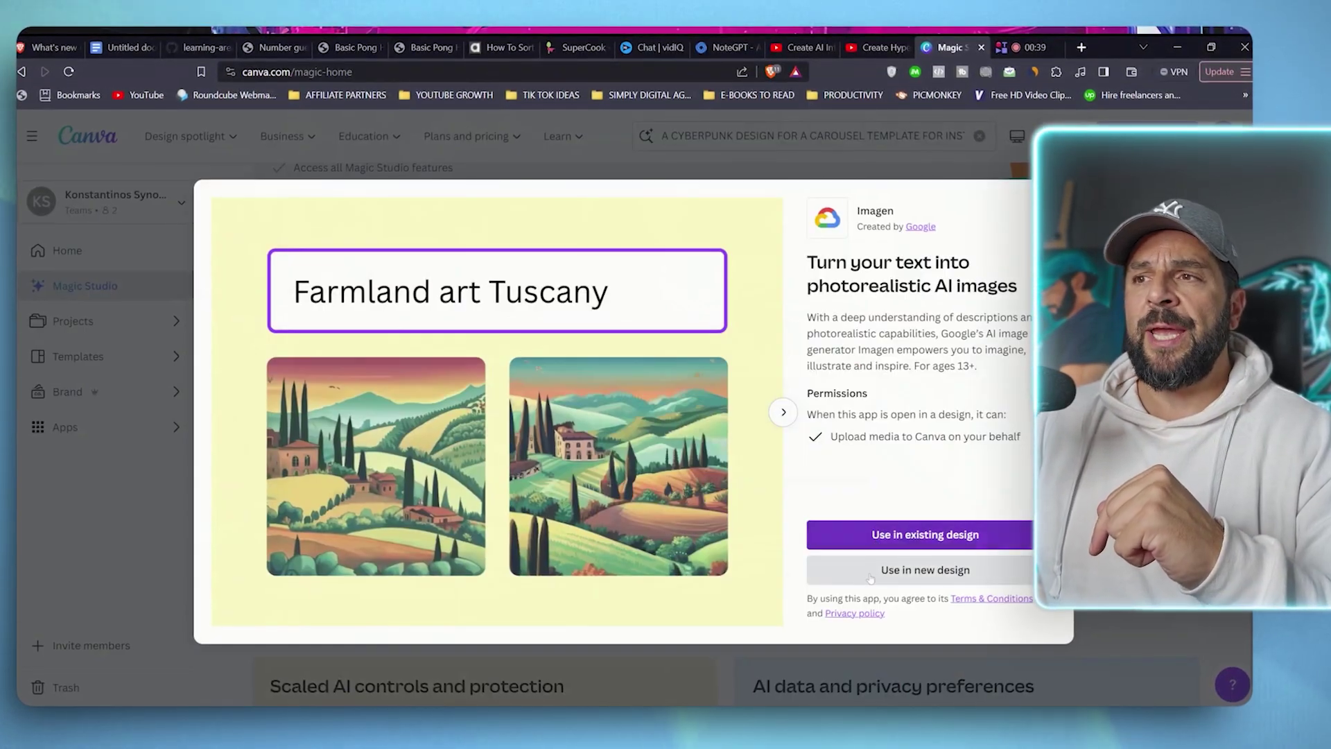
{"action": "left_click", "coordinate": [901, 564]}
{"action": "scroll", "coordinate": [886, 439], "scroll_direction": "down", "scroll_amount": 5}
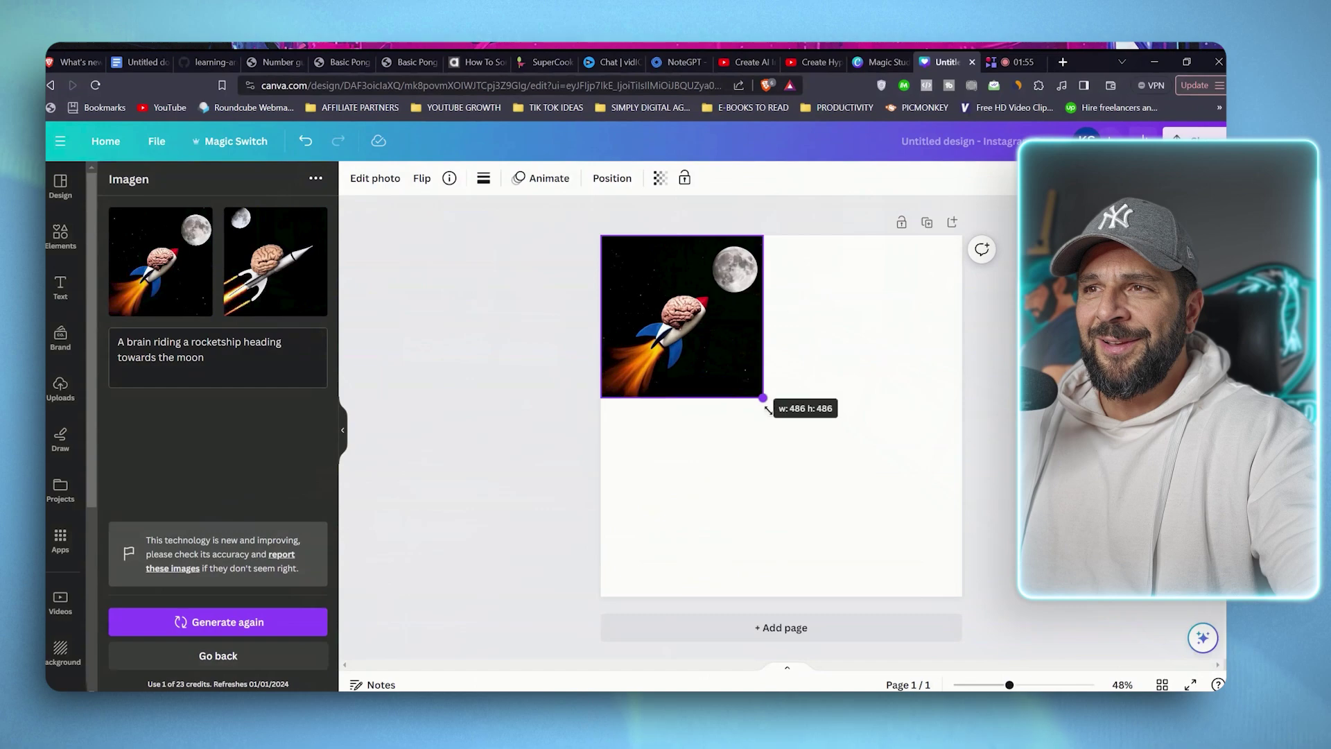
{"action": "left_click_drag", "start_coordinate": [764, 395], "coordinate": [964, 600]}
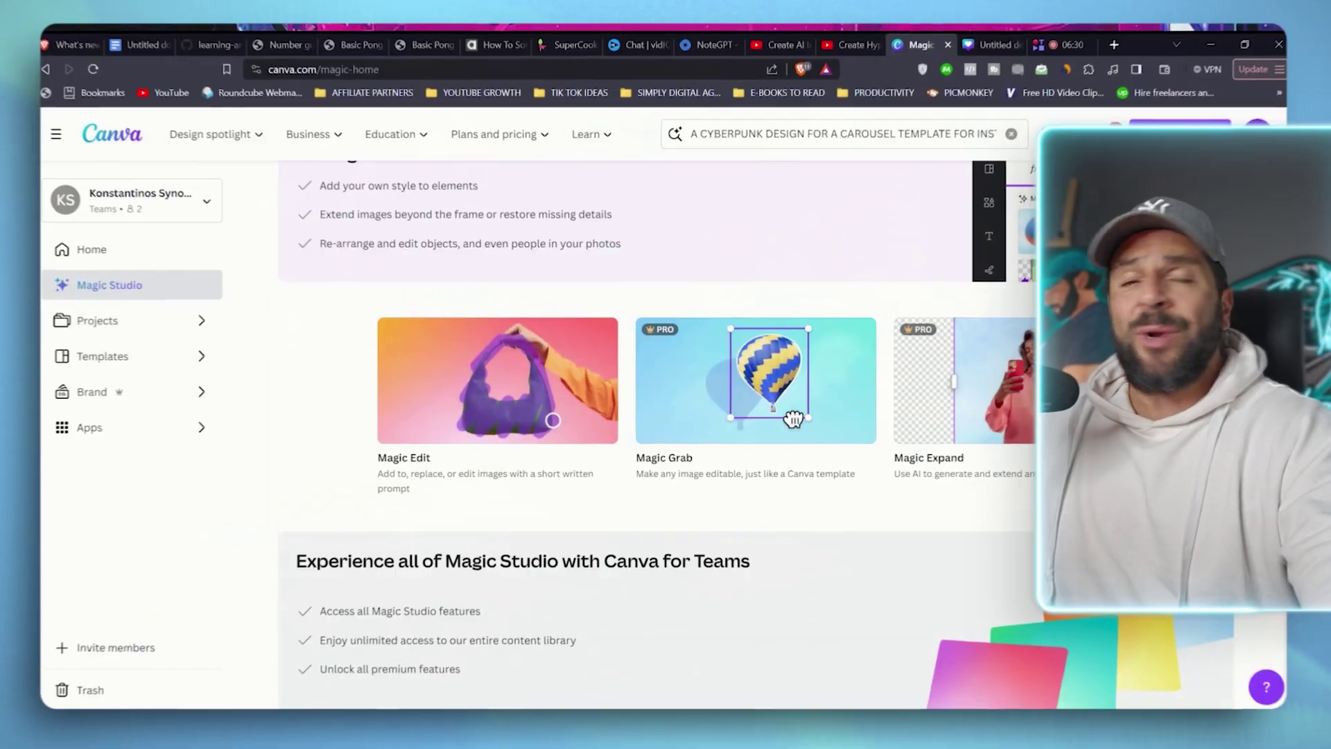
Step: Run Magic Expand at Whole Page size on the sample flower photo
{"action": "left_click", "coordinate": [955, 408]}
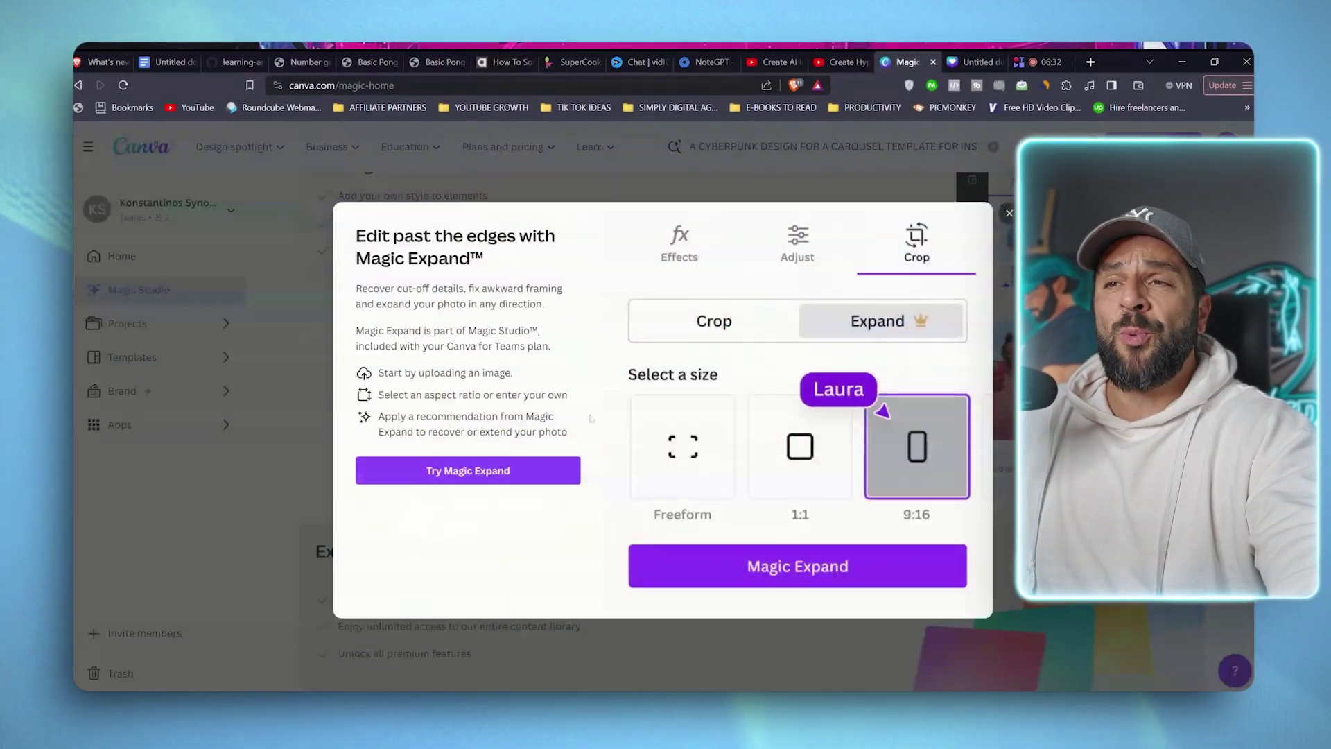
{"action": "left_click", "coordinate": [455, 470]}
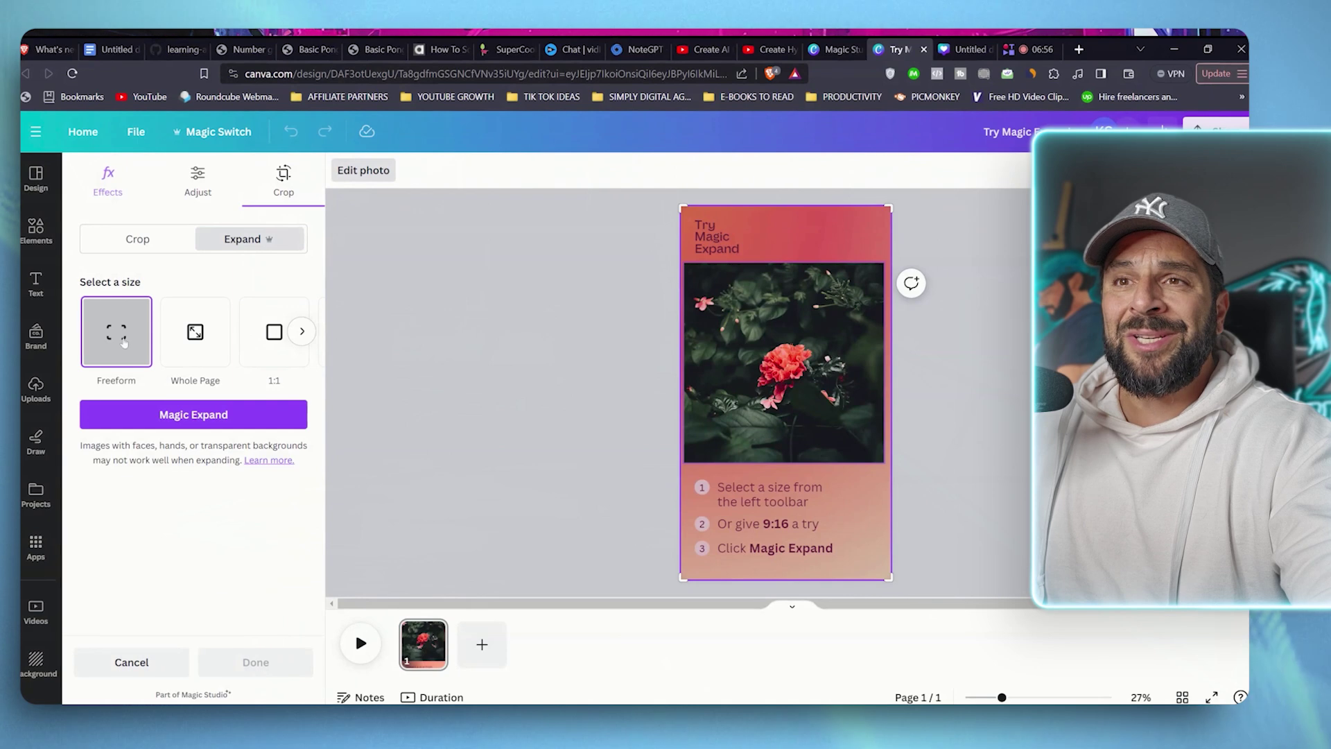
{"action": "left_click", "coordinate": [193, 333]}
{"action": "left_click", "coordinate": [118, 333]}
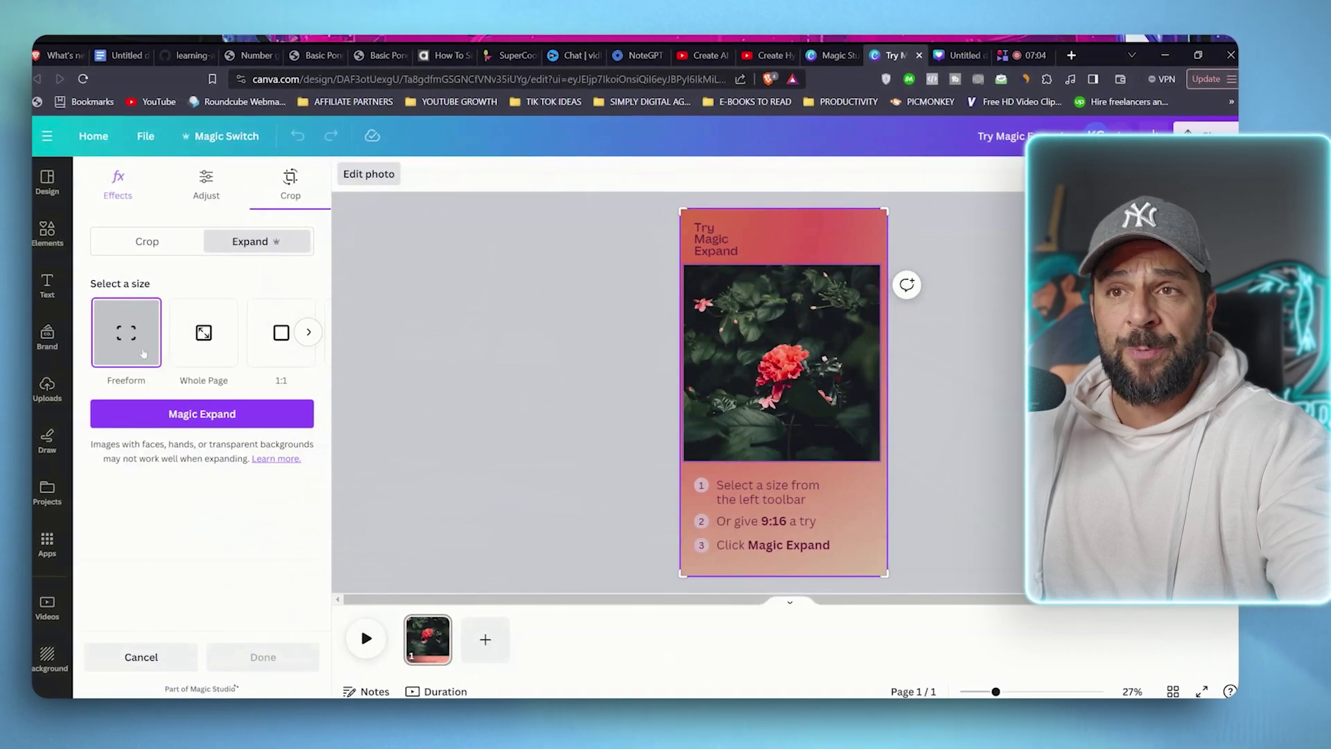
{"action": "left_click", "coordinate": [202, 342]}
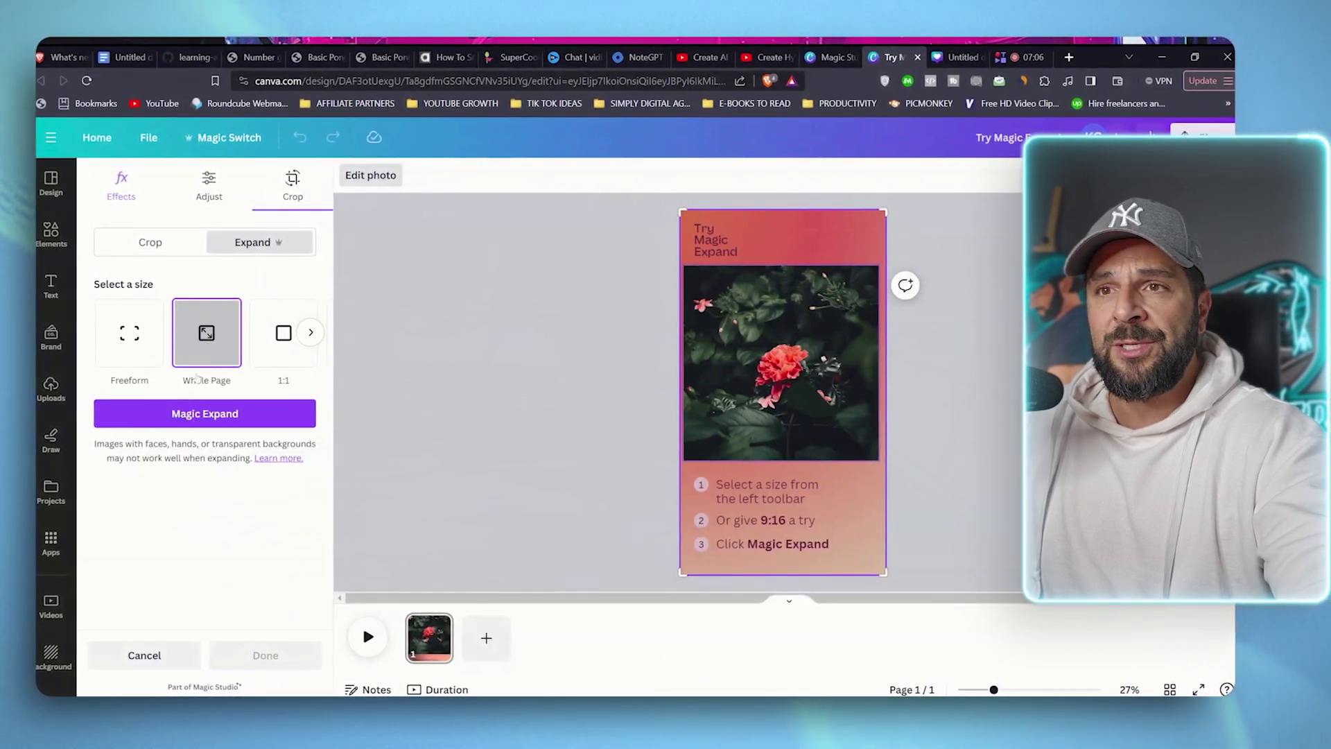
{"action": "left_click", "coordinate": [196, 416]}
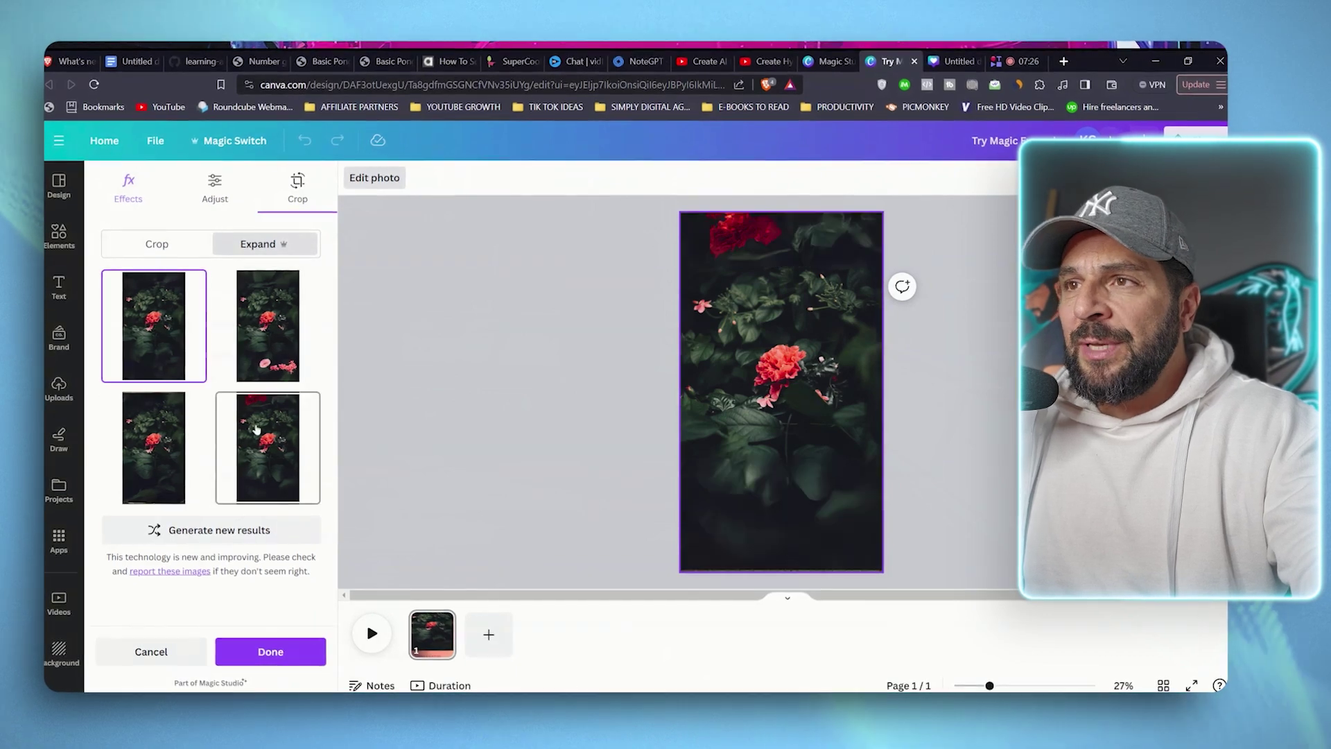
Step: Compare the four expanded flower results and keep the top-left version
{"action": "left_click", "coordinate": [267, 326]}
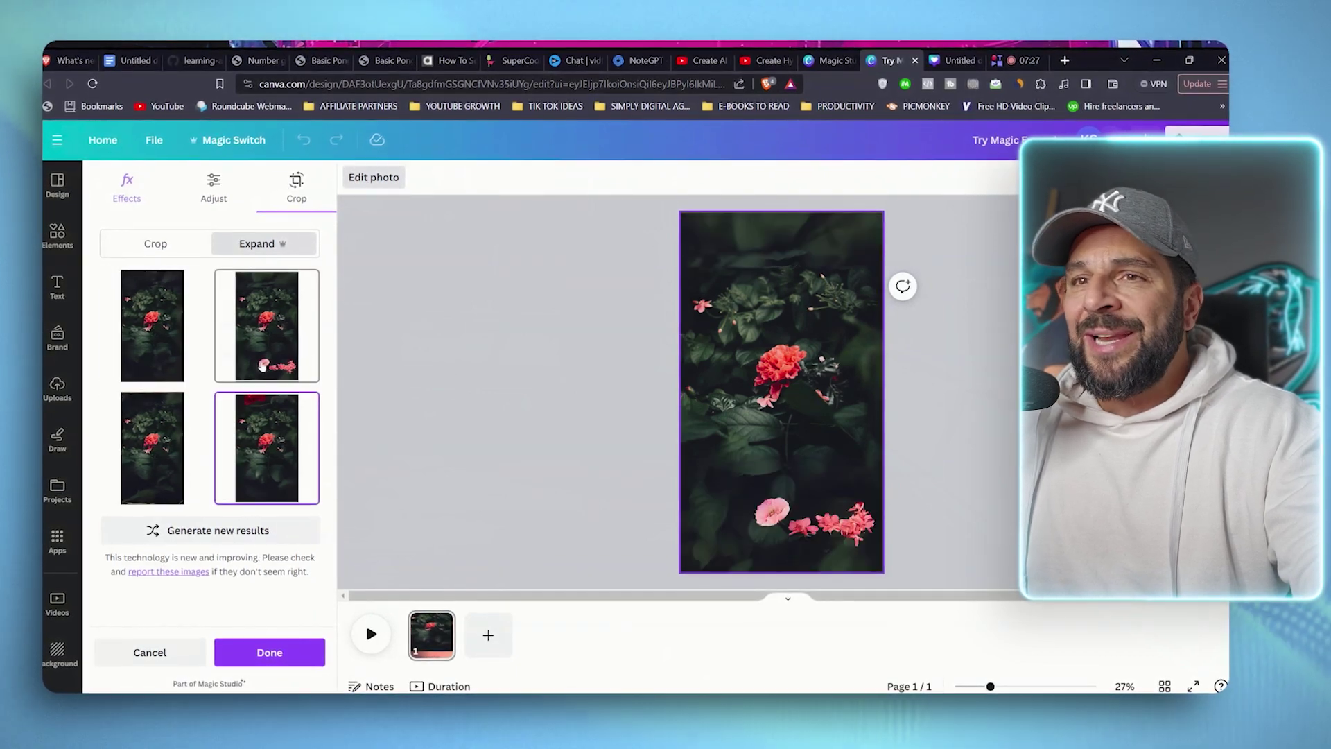
{"action": "left_click", "coordinate": [156, 458]}
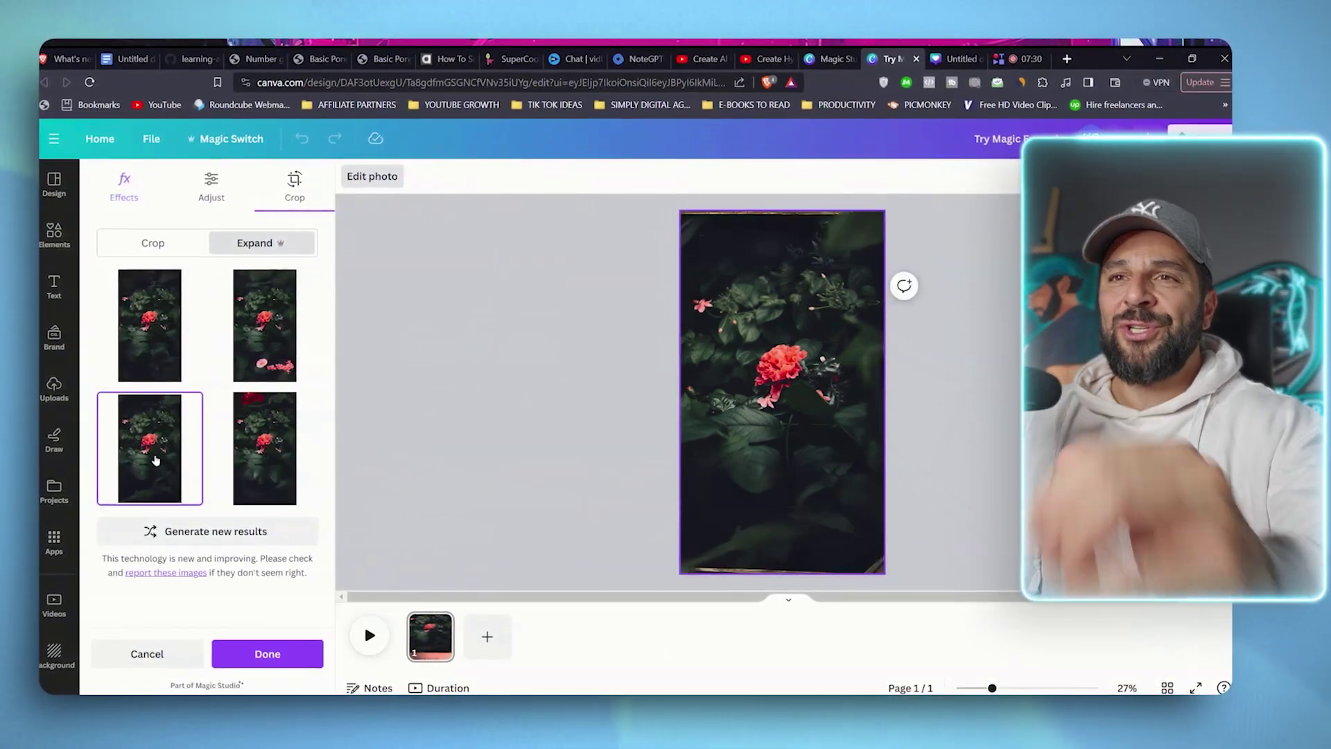
{"action": "left_click", "coordinate": [169, 368]}
{"action": "scroll", "coordinate": [872, 402], "scroll_direction": "up", "scroll_amount": 5}
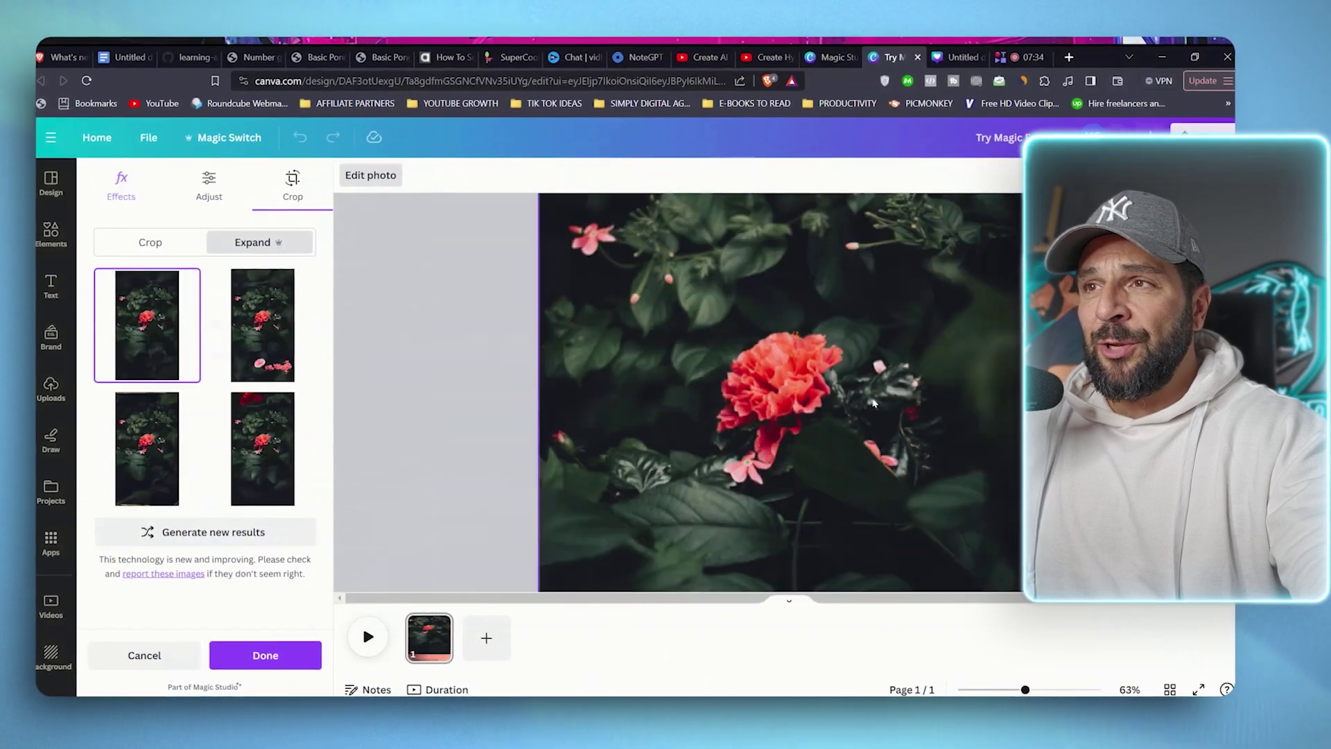
{"action": "scroll", "coordinate": [872, 402], "scroll_direction": "down", "scroll_amount": 3}
{"action": "scroll", "coordinate": [866, 399], "scroll_direction": "down", "scroll_amount": 2}
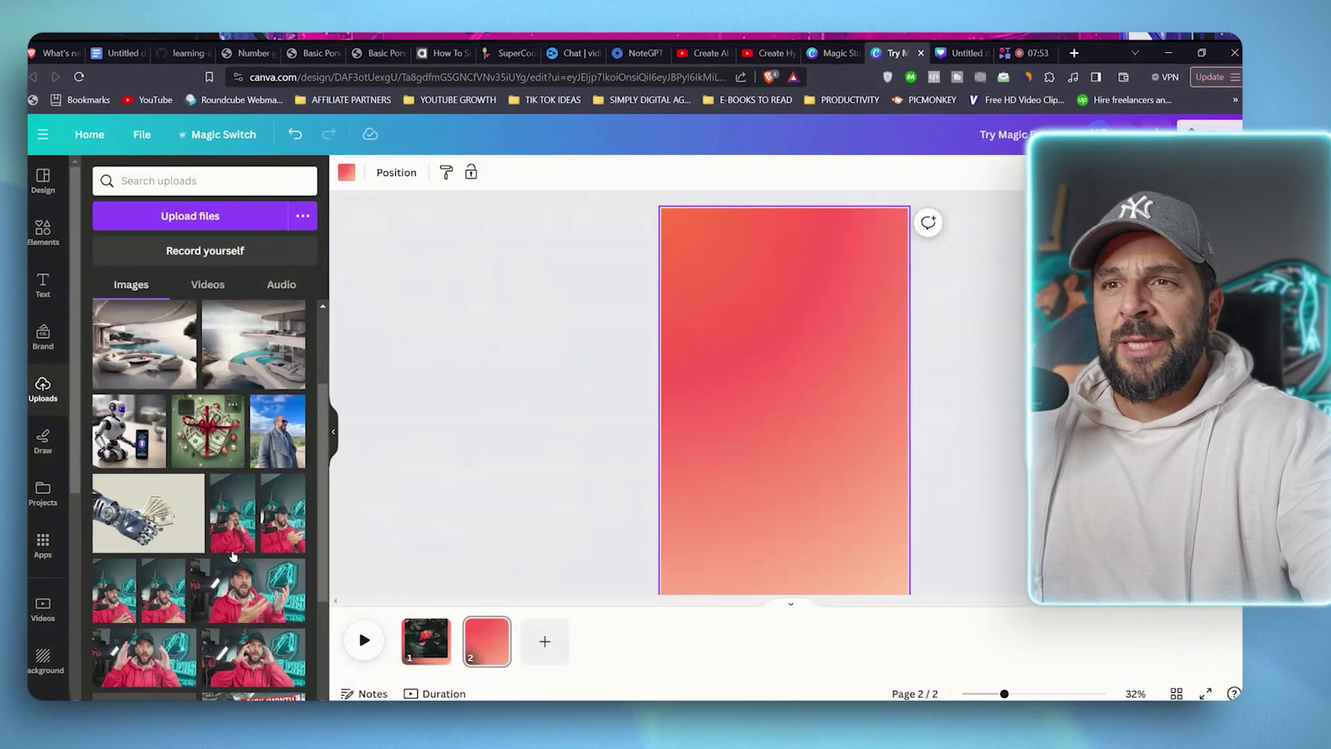
Step: Place the hands-on-head photo on page 2, expand it to the whole page, and keep the second result
{"action": "scroll", "coordinate": [233, 557], "scroll_direction": "down", "scroll_amount": 3}
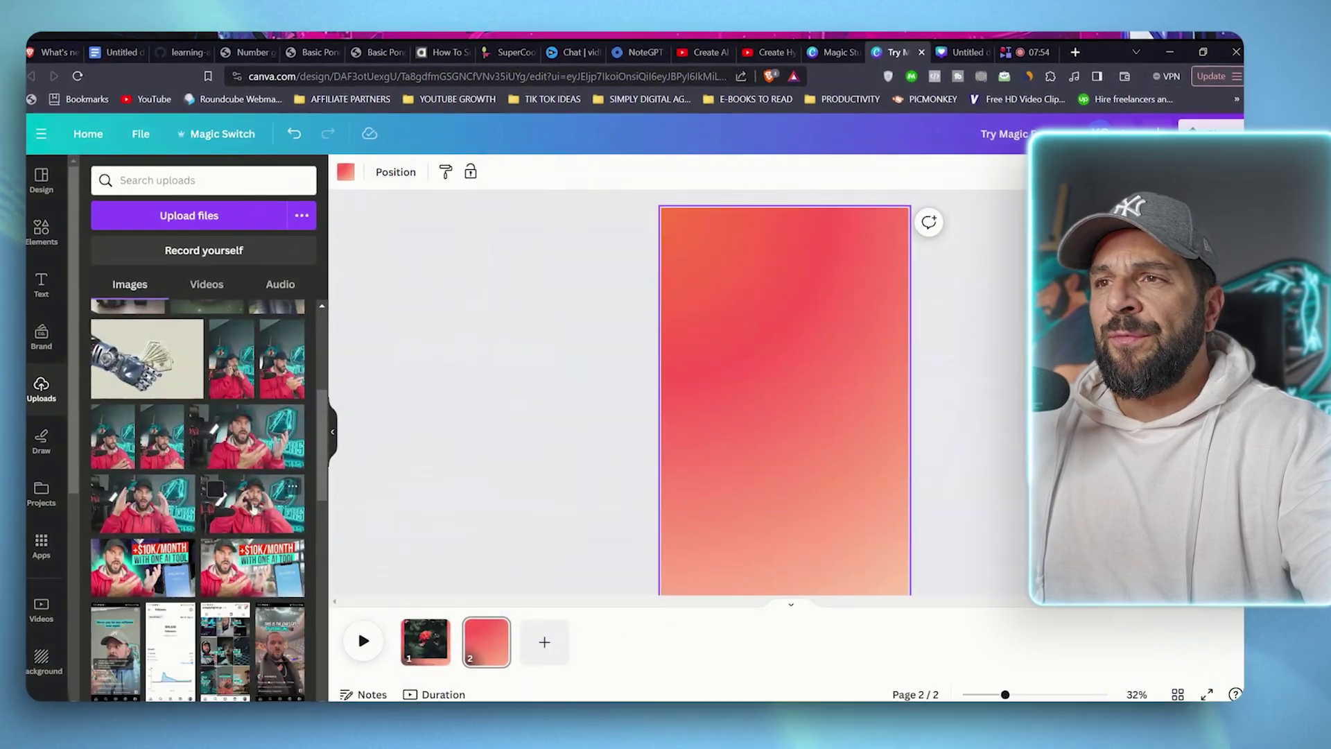
{"action": "left_click_drag", "start_coordinate": [251, 503], "coordinate": [756, 410]}
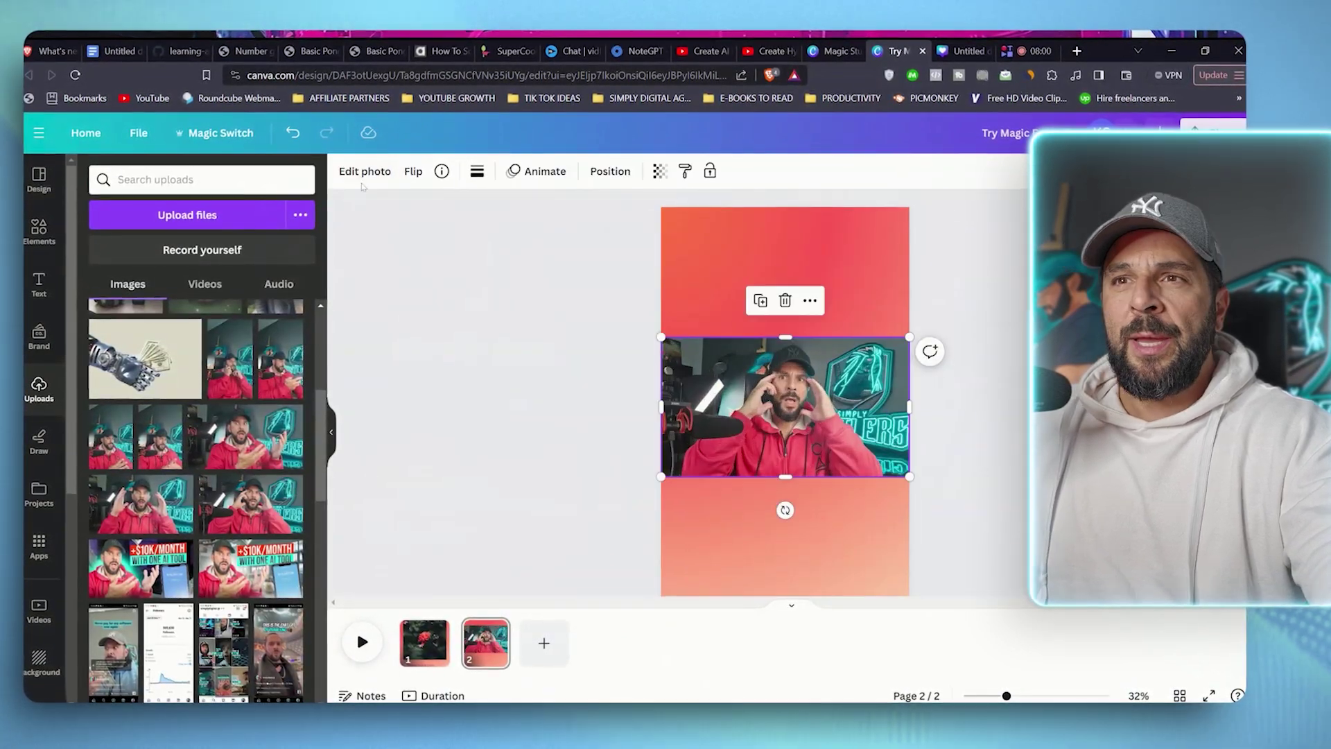
{"action": "left_click", "coordinate": [366, 171]}
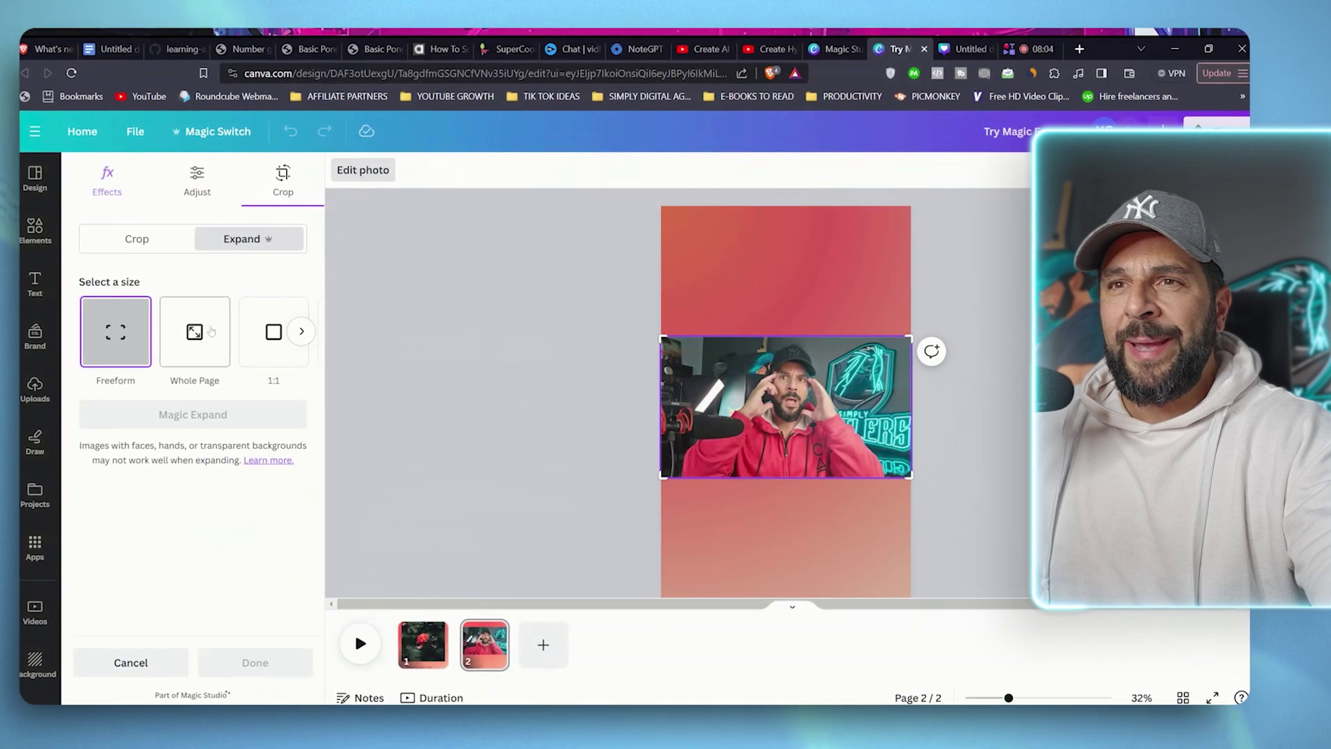
{"action": "left_click", "coordinate": [208, 332]}
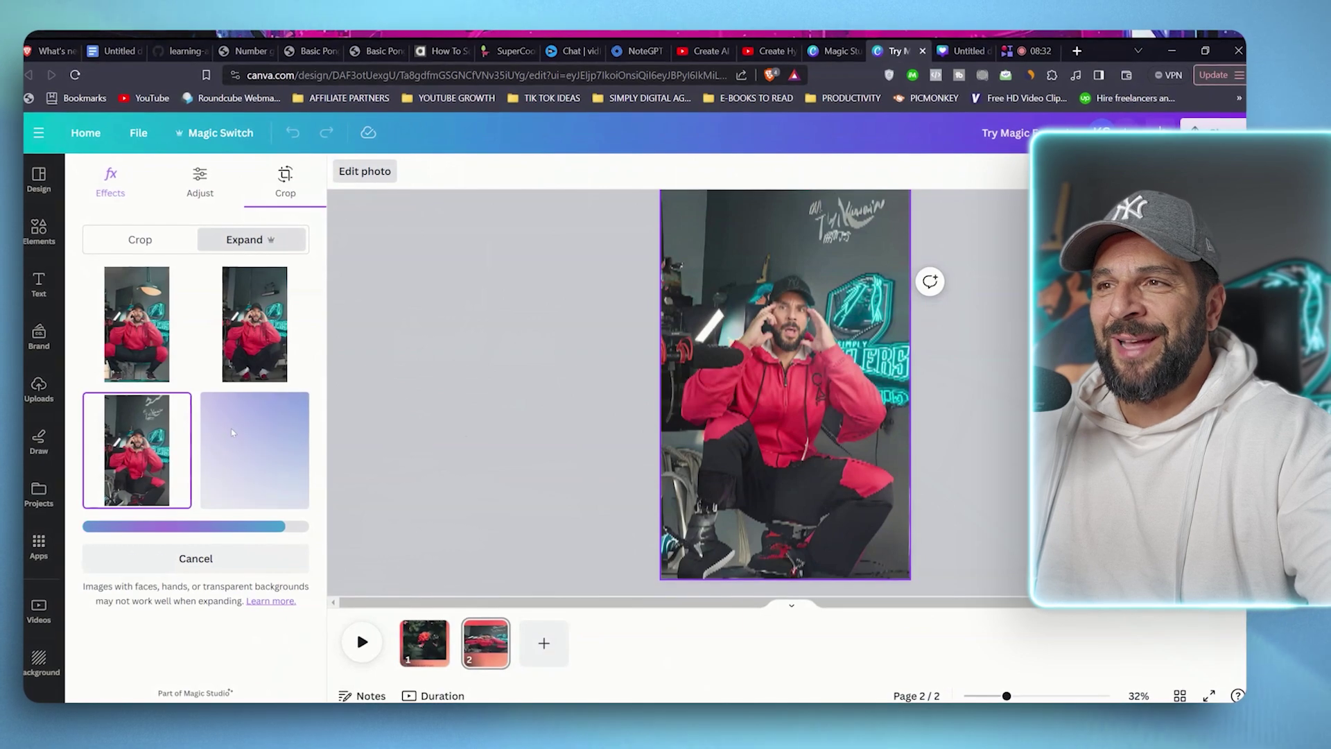
{"action": "left_click", "coordinate": [275, 375]}
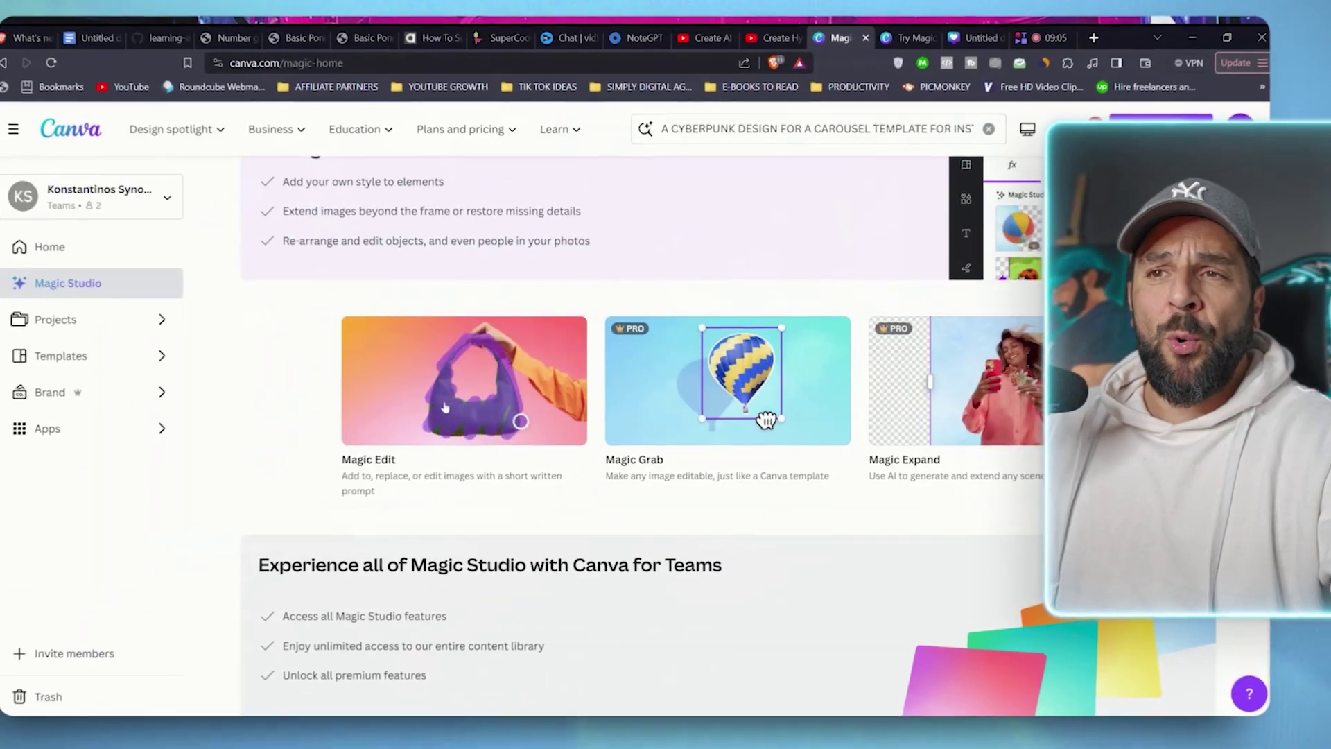
Step: Start a Magic Edit demo, mask the green handbag and generate edited versions
{"action": "left_click", "coordinate": [444, 407]}
{"action": "left_click", "coordinate": [437, 459]}
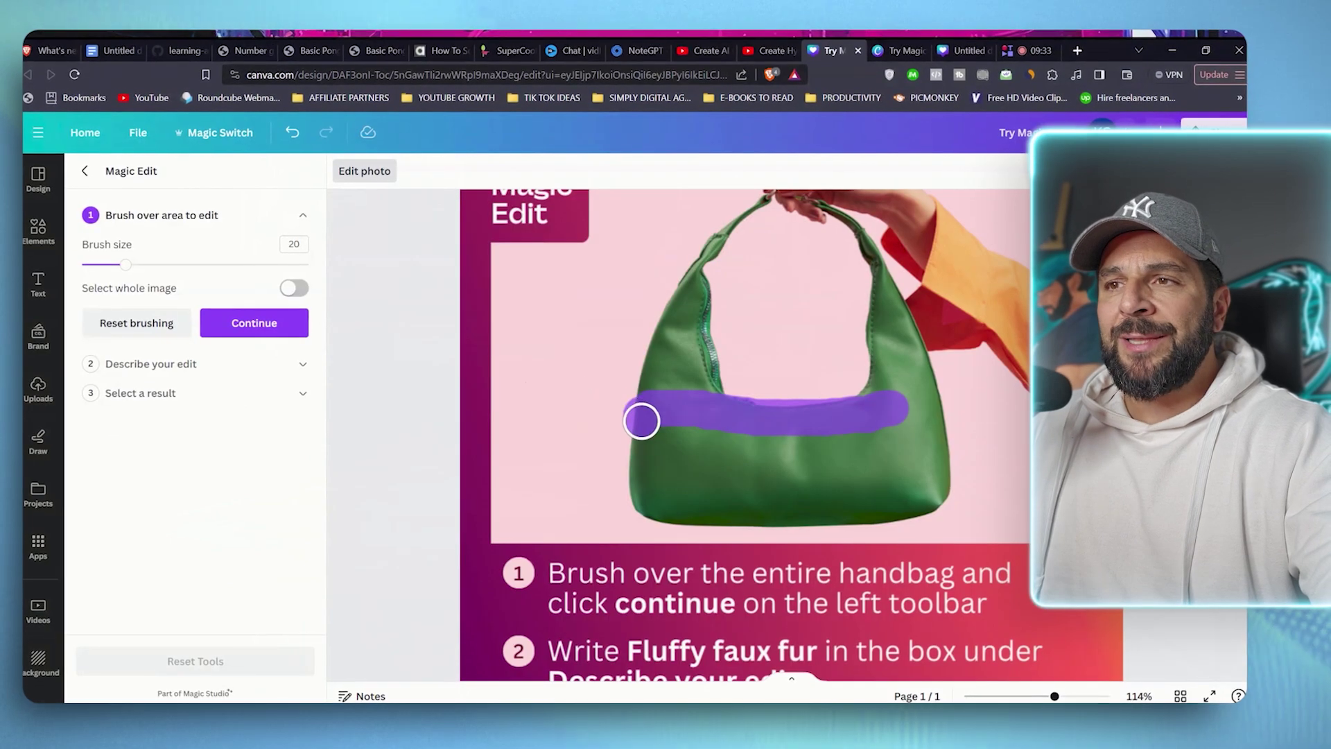
{"action": "mouse_move", "coordinate": [642, 421]}
{"action": "left_mouse_down"}
{"action": "mouse_move", "coordinate": [645, 506]}
{"action": "mouse_move", "coordinate": [870, 525]}
{"action": "mouse_move", "coordinate": [923, 490]}
{"action": "mouse_move", "coordinate": [933, 416]}
{"action": "mouse_move", "coordinate": [690, 436]}
{"action": "left_mouse_up"}
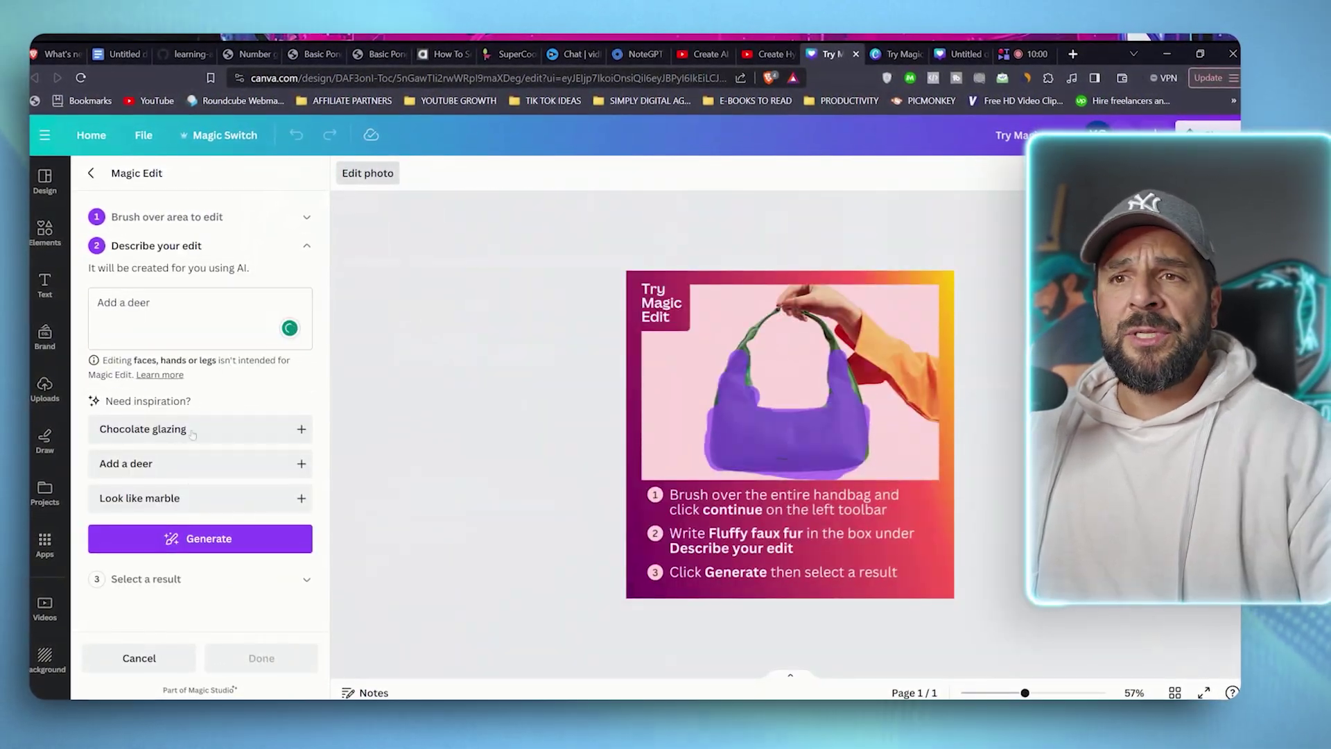
{"action": "left_click", "coordinate": [197, 538]}
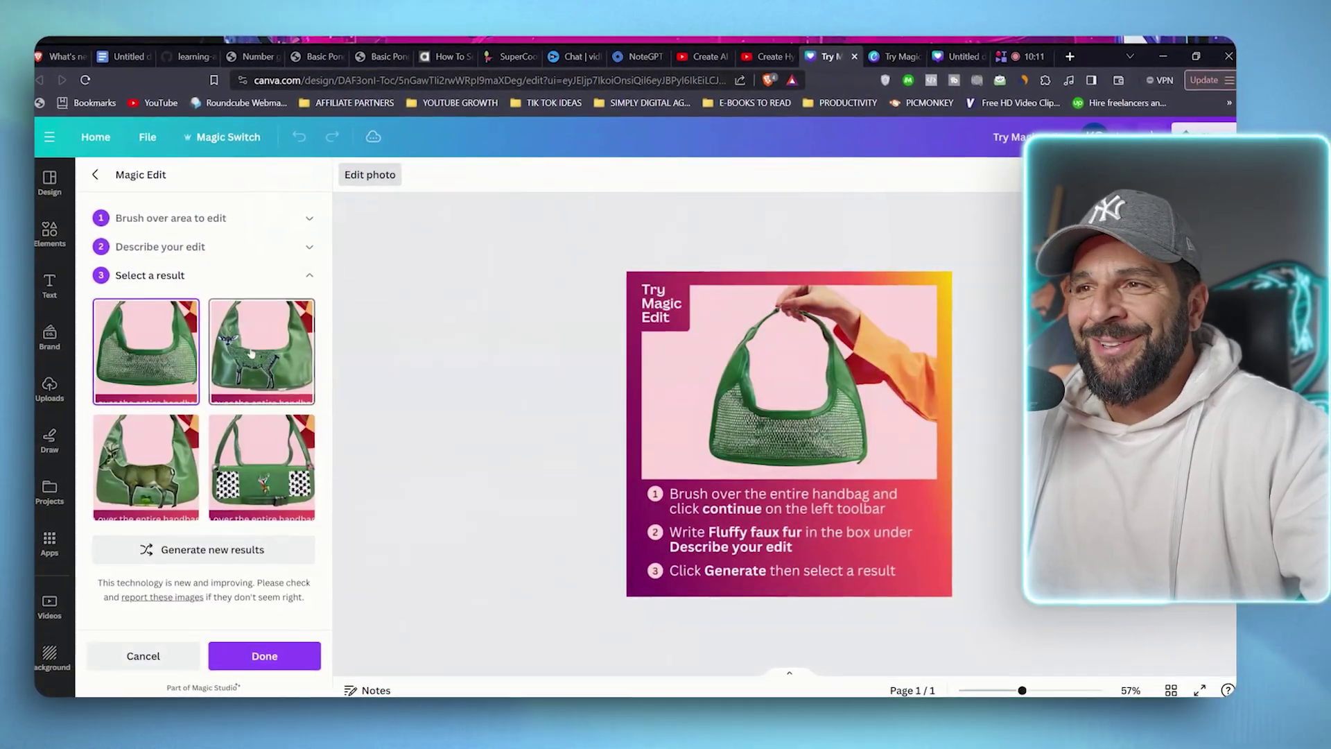
Step: Compare the deer and checkered bag results and keep the checkered one
{"action": "left_click", "coordinate": [250, 353]}
{"action": "left_click", "coordinate": [147, 466]}
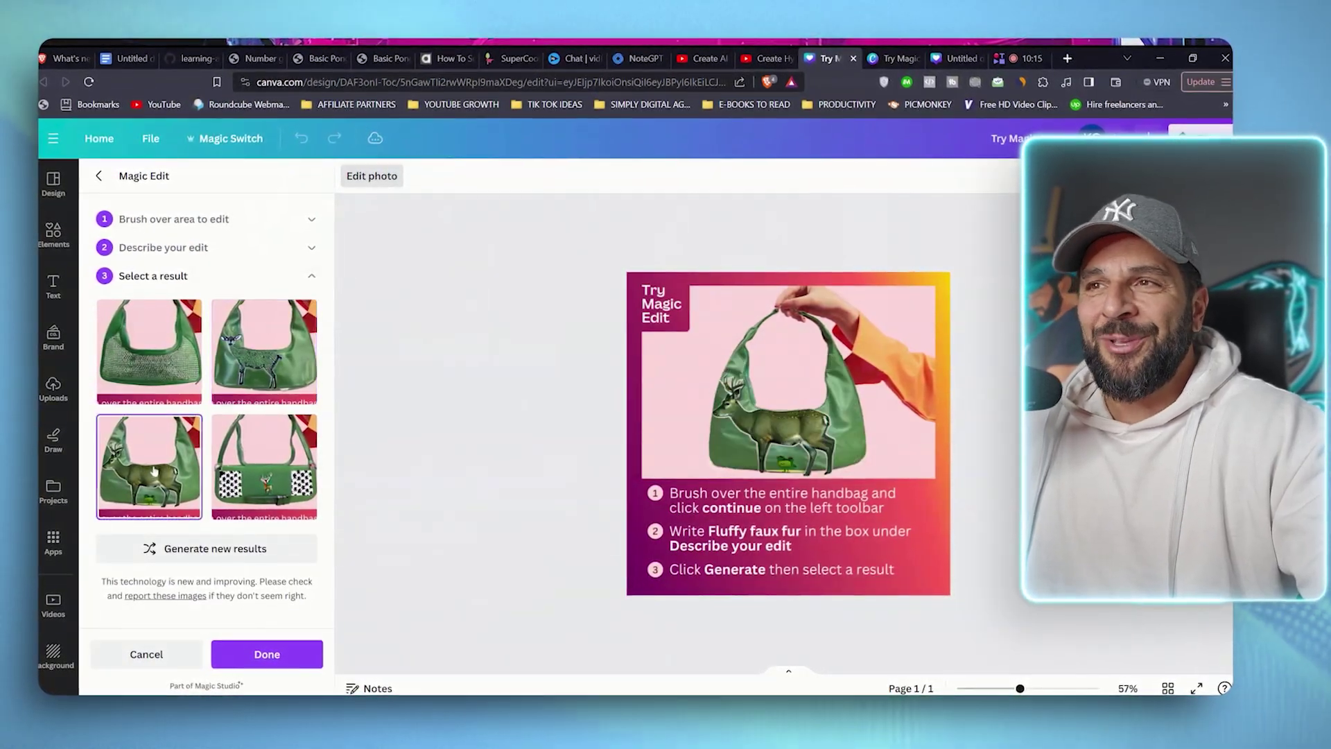
{"action": "left_click", "coordinate": [277, 478]}
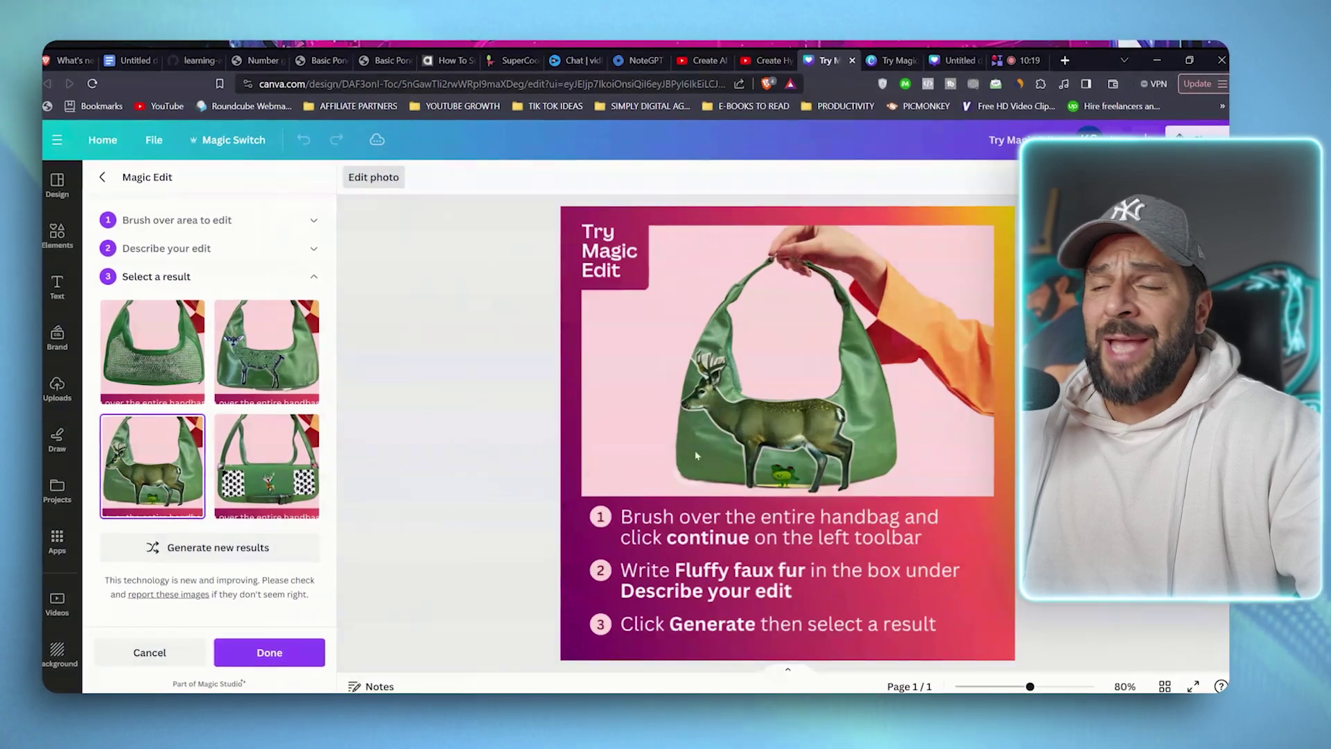
{"action": "left_click", "coordinate": [153, 464]}
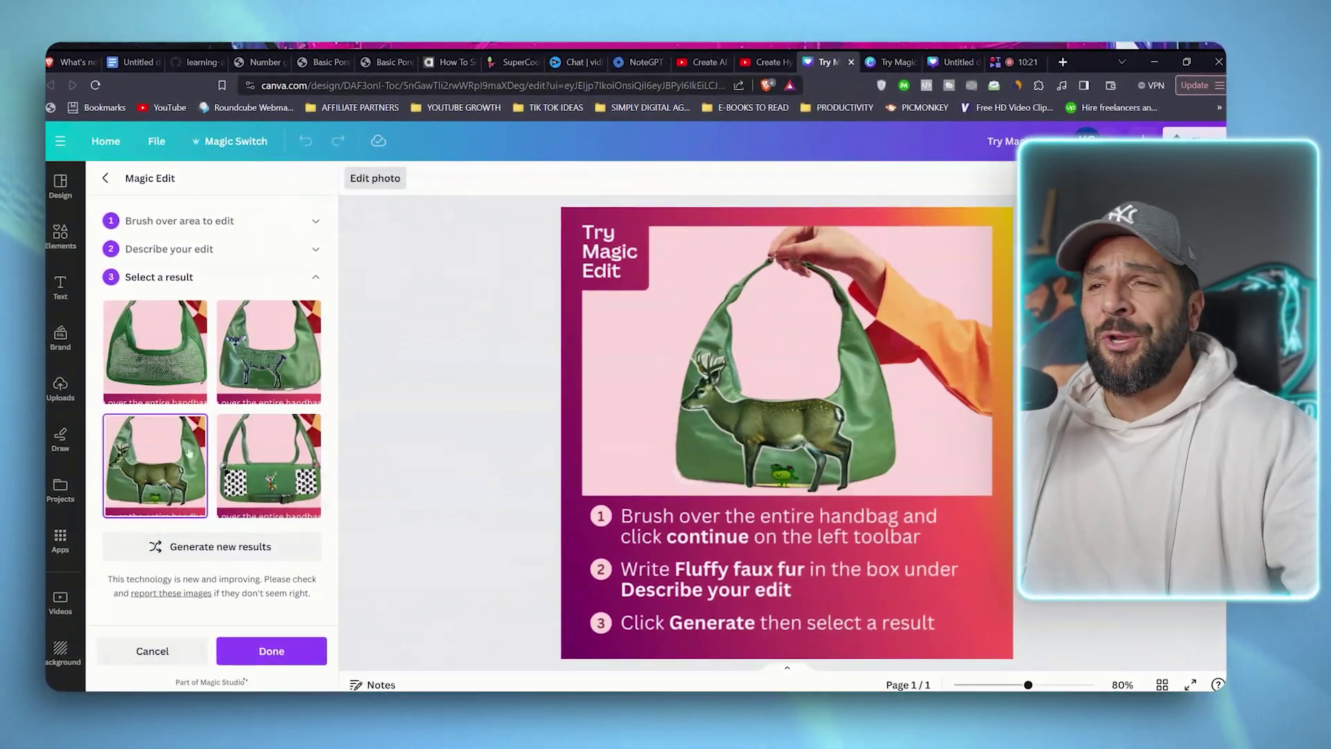
{"action": "left_click", "coordinate": [270, 461]}
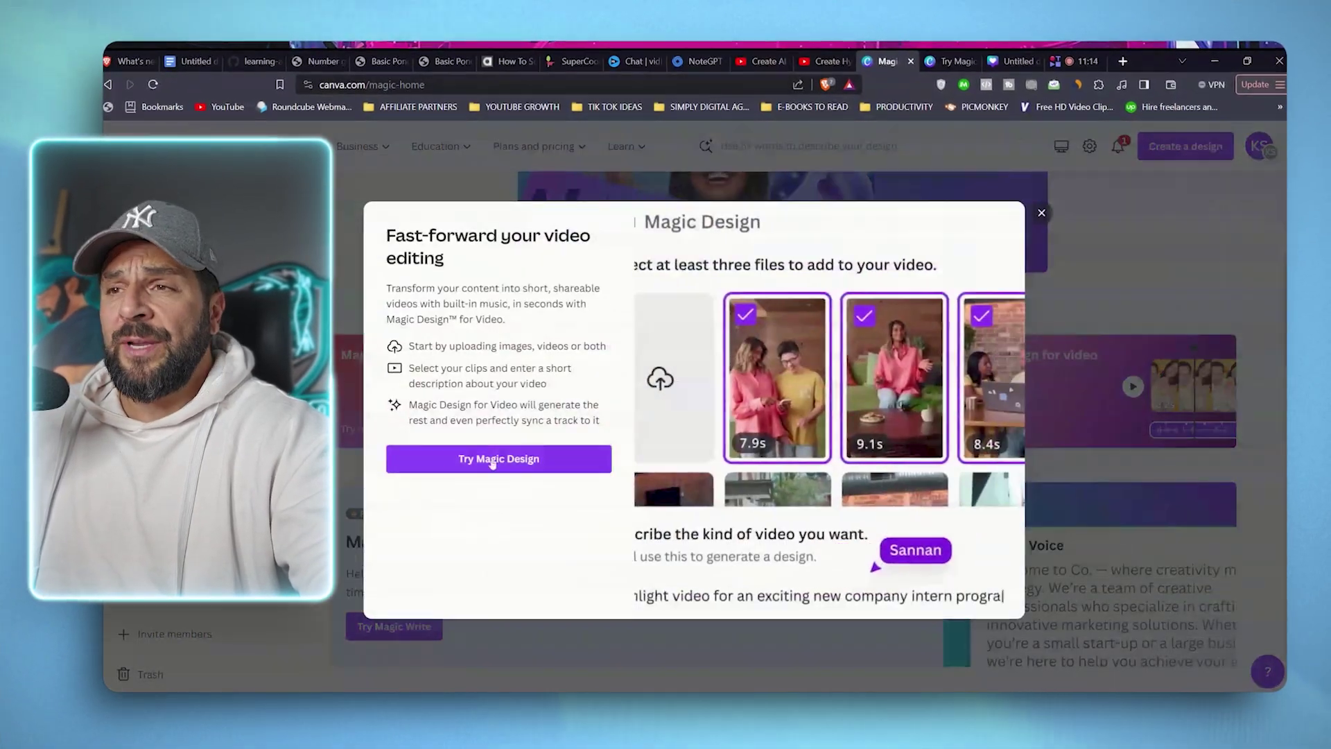
Step: Start a Magic Design video and select seven gallery photos, including the sitting-man photo
{"action": "left_click", "coordinate": [473, 459]}
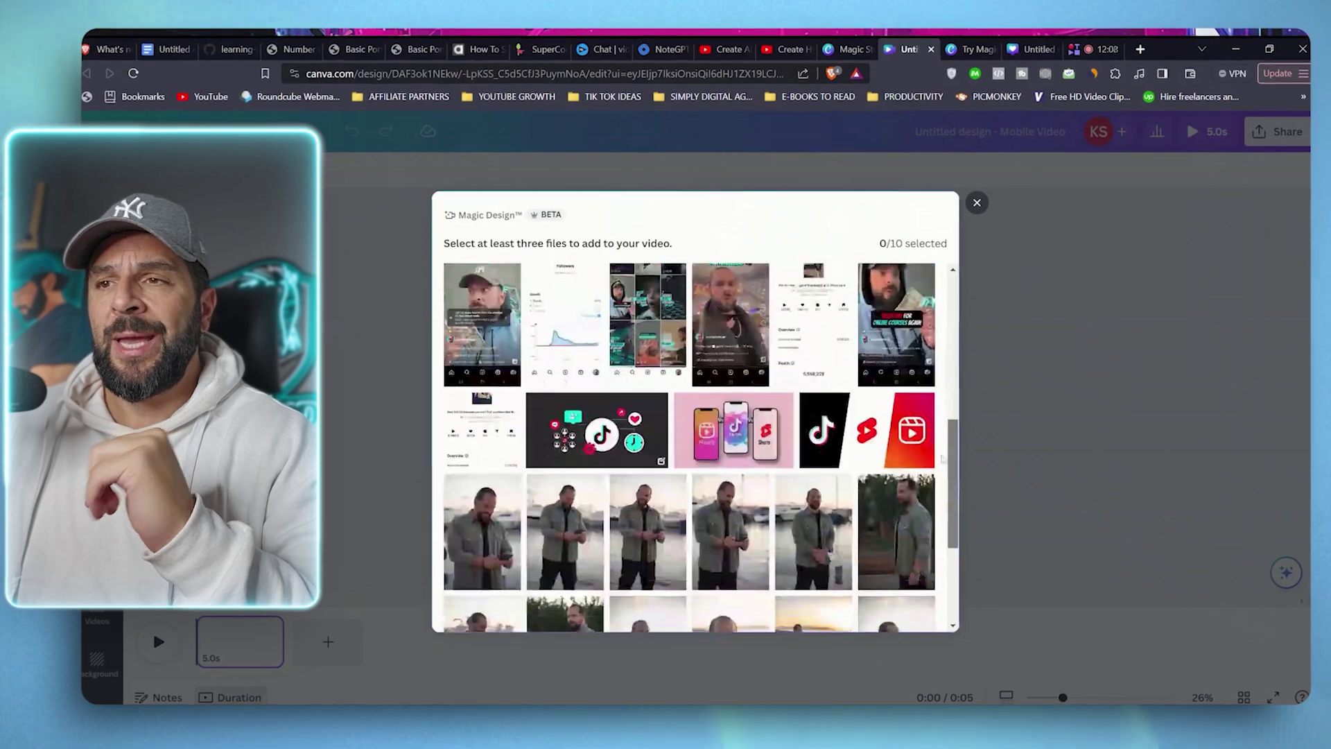
{"action": "scroll", "coordinate": [832, 443], "scroll_direction": "down", "scroll_amount": 10}
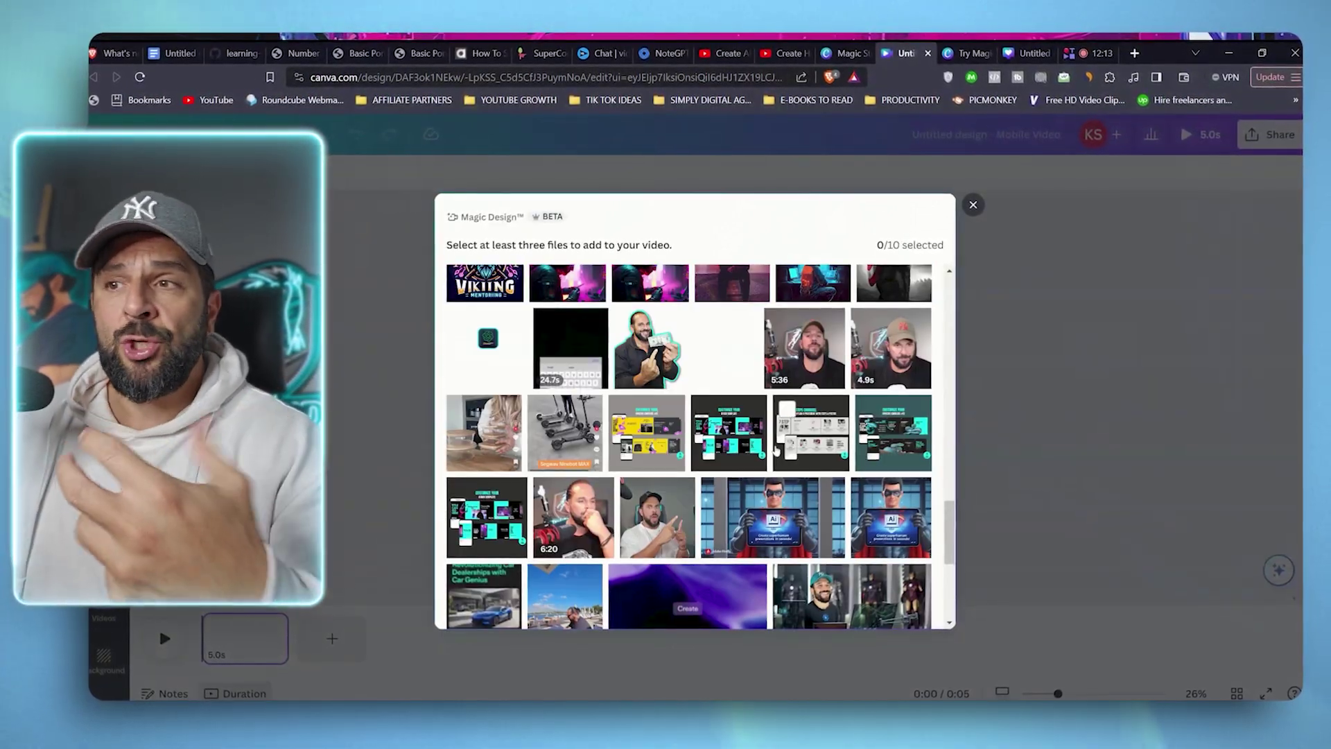
{"action": "scroll", "coordinate": [775, 449], "scroll_direction": "up", "scroll_amount": 3}
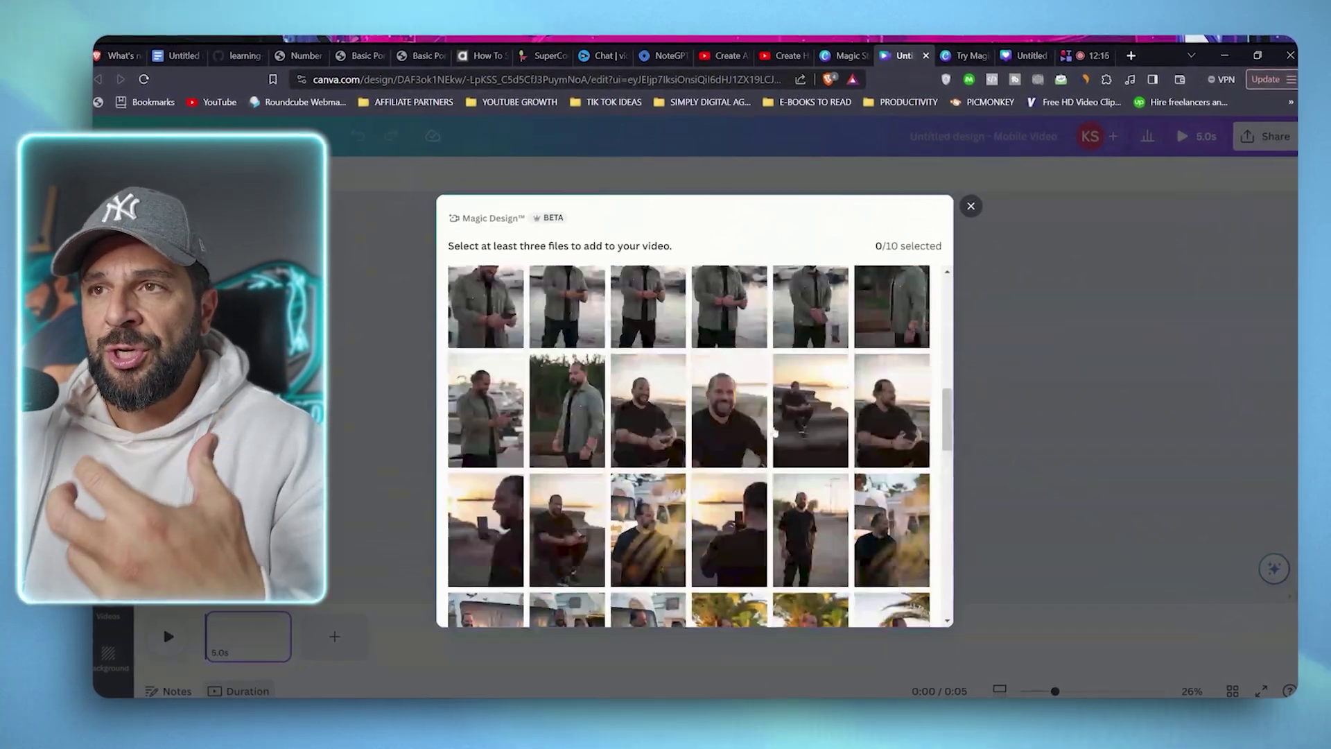
{"action": "scroll", "coordinate": [723, 439], "scroll_direction": "up", "scroll_amount": 5}
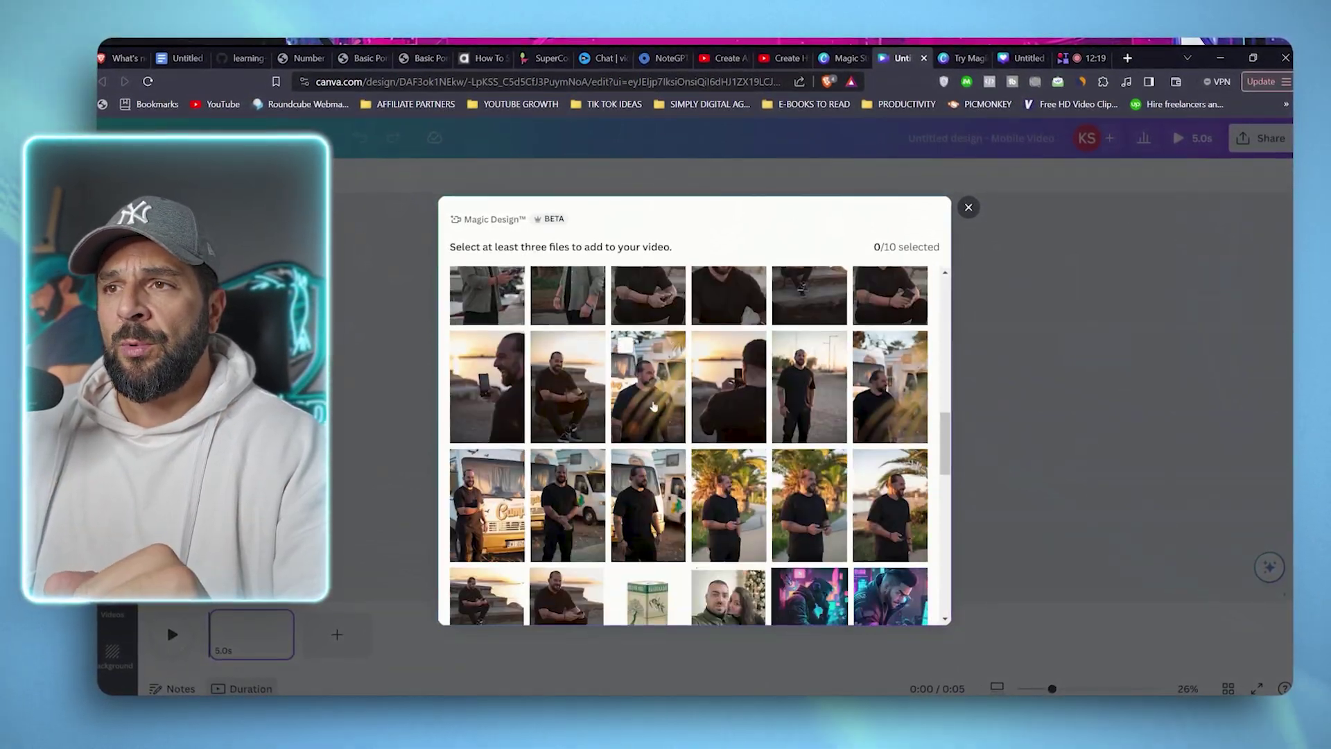
{"action": "scroll", "coordinate": [694, 444], "scroll_direction": "up", "scroll_amount": 3}
{"action": "left_click", "coordinate": [663, 390]}
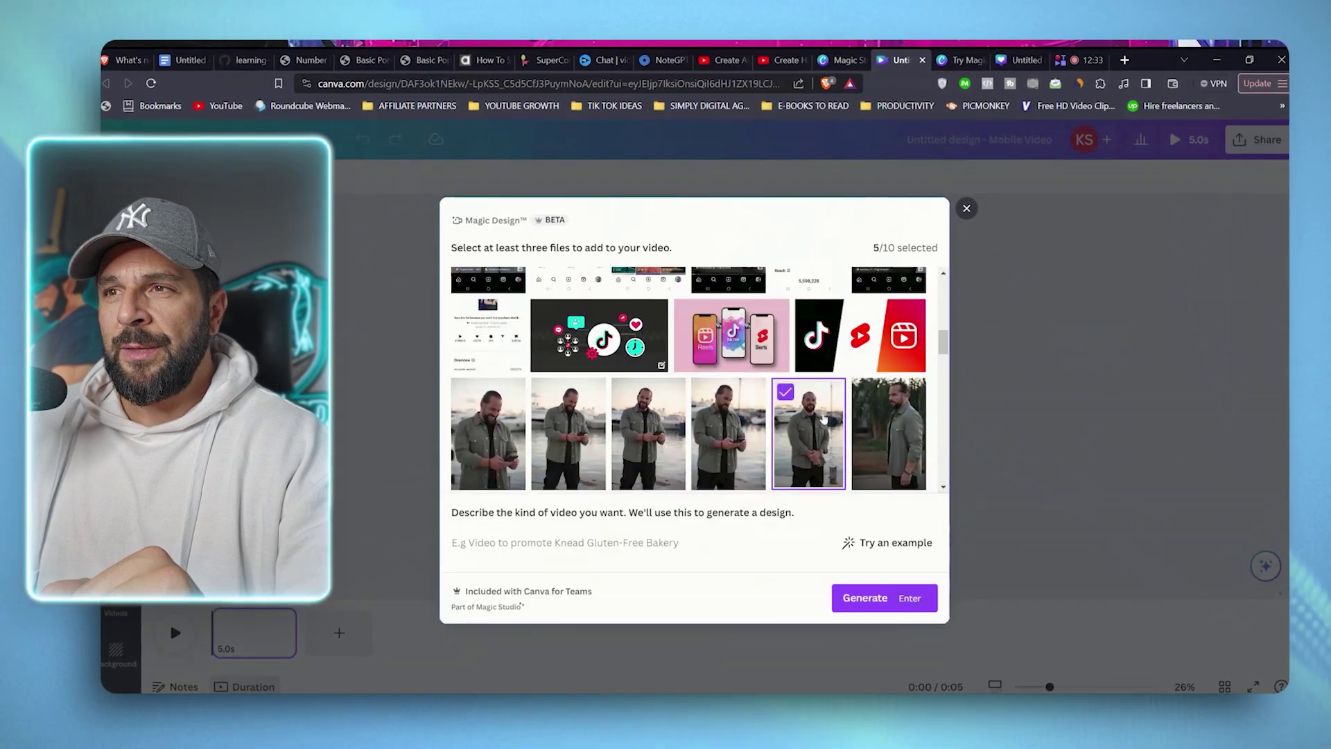
{"action": "scroll", "coordinate": [688, 378], "scroll_direction": "up", "scroll_amount": 3}
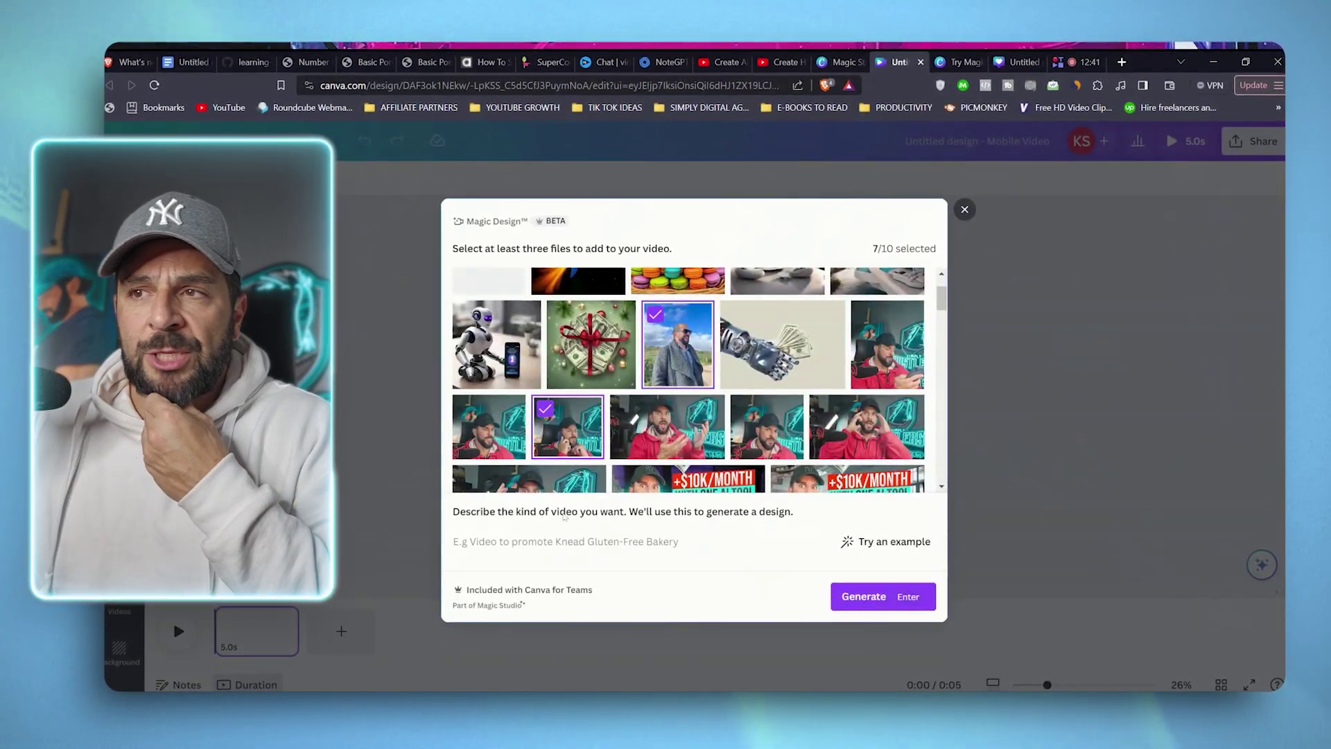
Step: Enter the prompt 'create a nice momories video collage with my photos adding some inspiring music'
{"action": "type", "text": "create"}
{"action": "type", "text": " a"}
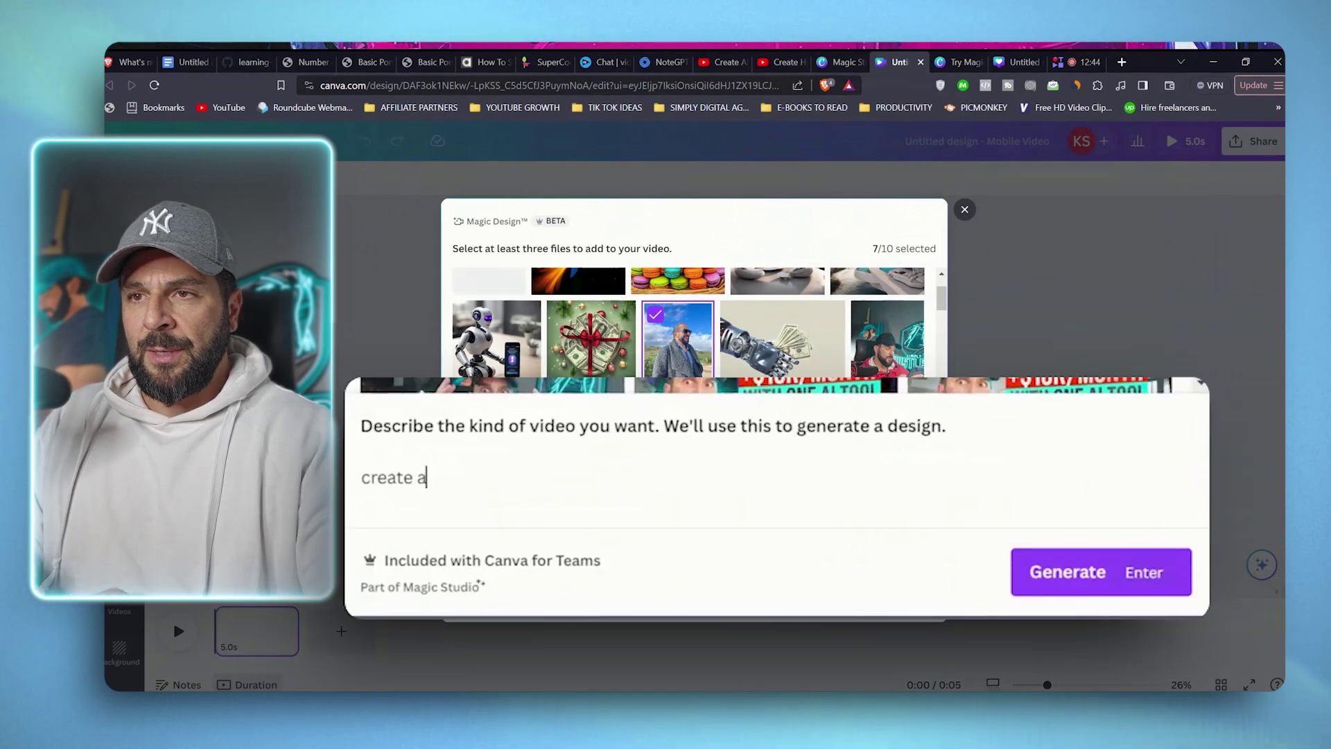
{"action": "type", "text": " nice mo"}
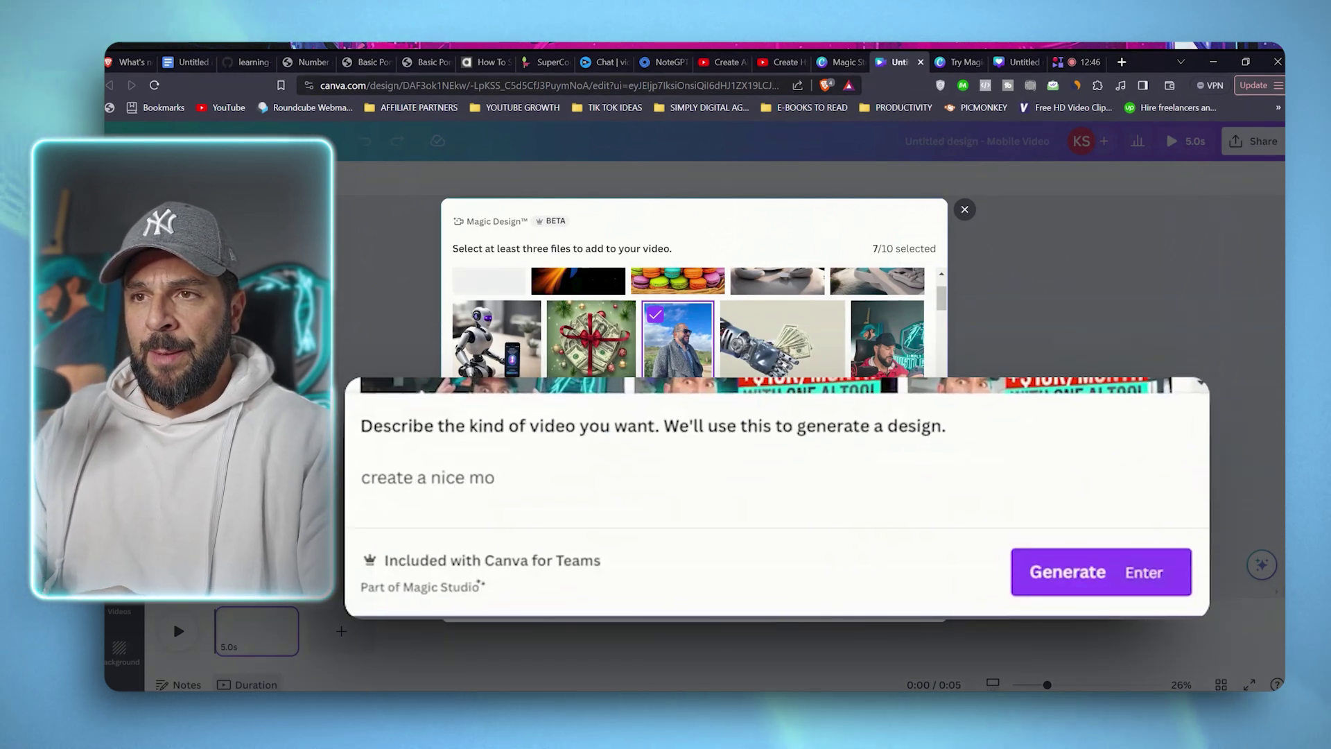
{"action": "key", "text": "BackSpace"}
{"action": "type", "text": "emories video c"}
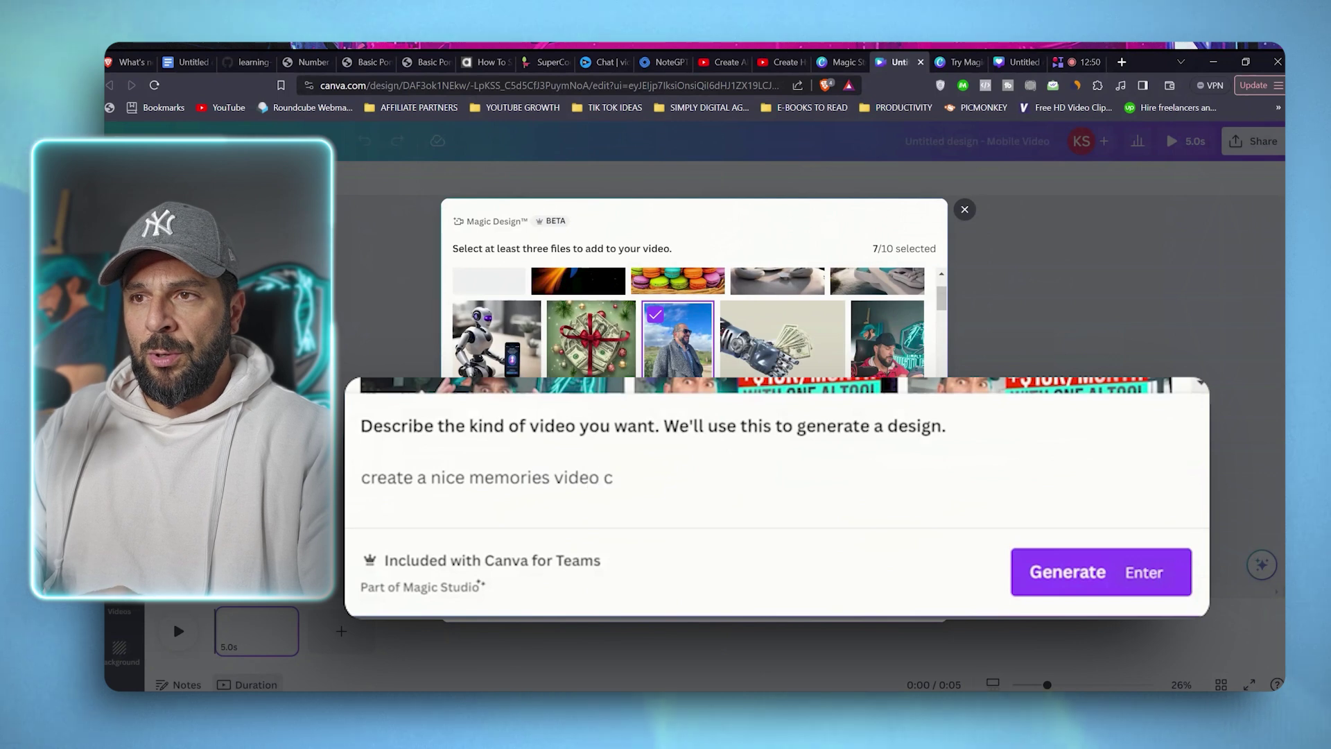
{"action": "type", "text": "ollage with my photos adding some "}
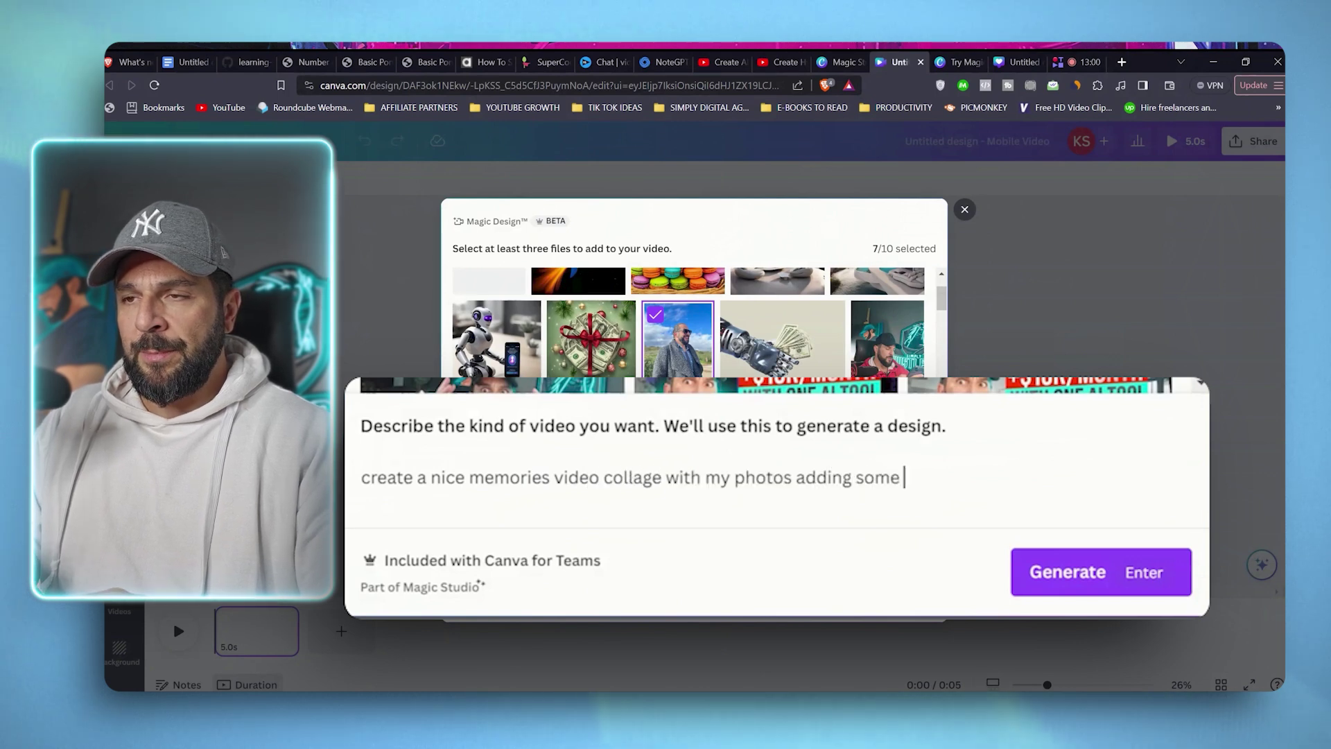
{"action": "type", "text": "inspiring mys"}
{"action": "key", "text": "BackSpace"}
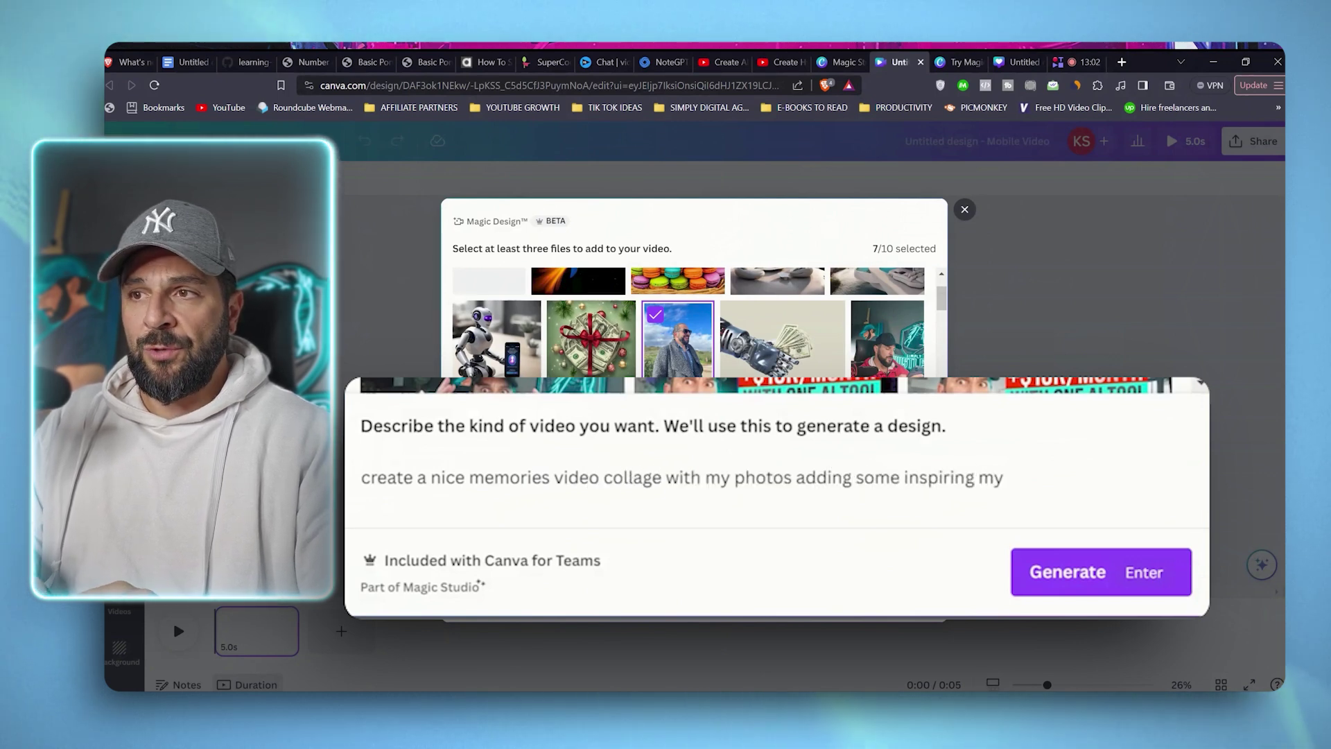
{"action": "key", "text": "BackSpace"}
{"action": "type", "text": "usic"}
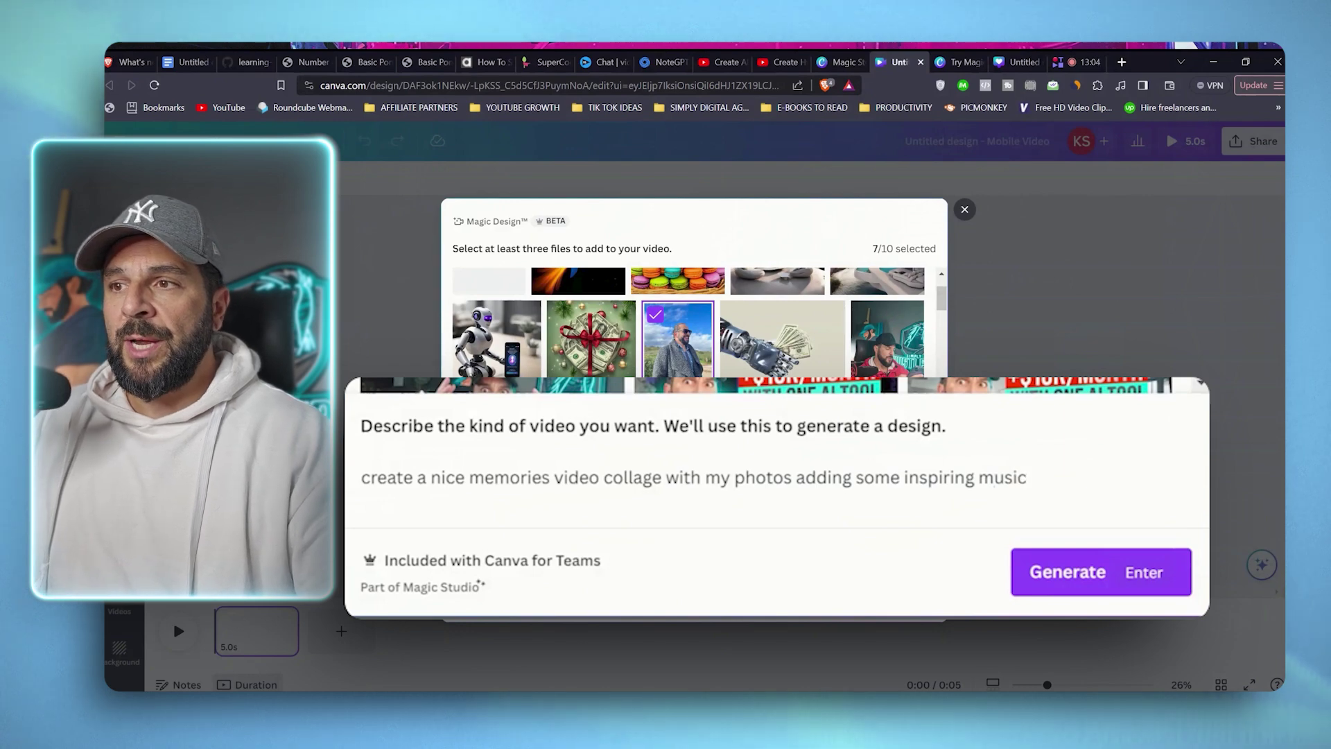
Step: Generate the memories video from the seven photos and prompt, then play it
{"action": "left_click", "coordinate": [964, 600]}
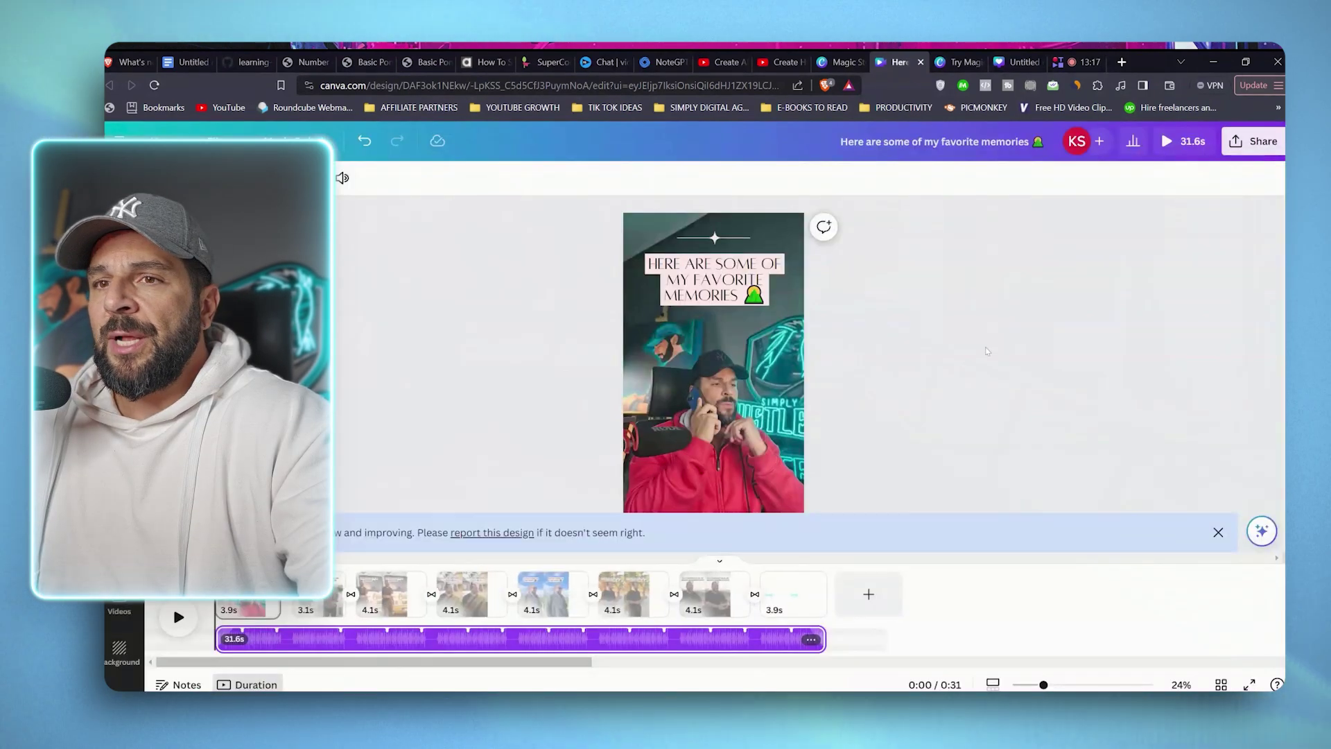
{"action": "left_click", "coordinate": [173, 619]}
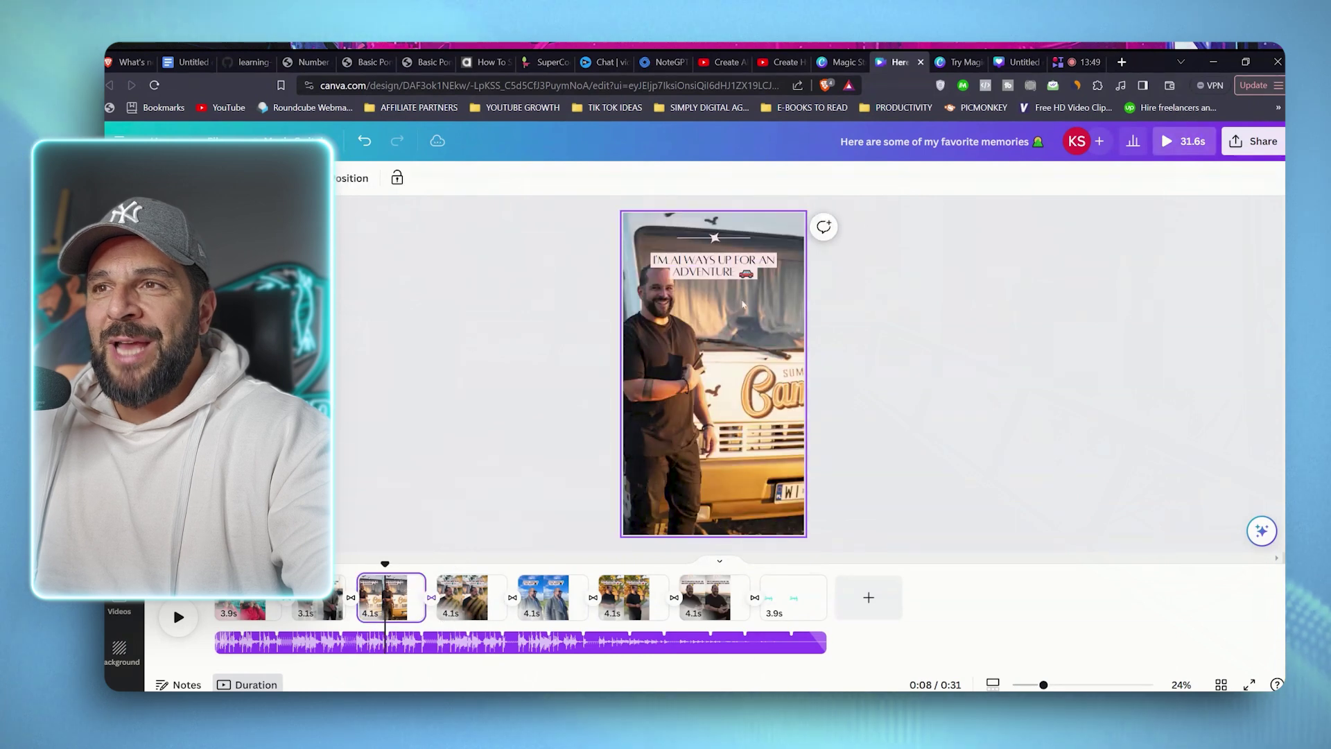
Step: Inspect the adventure caption, then play the video's final Simply logo clip
{"action": "left_click", "coordinate": [746, 273]}
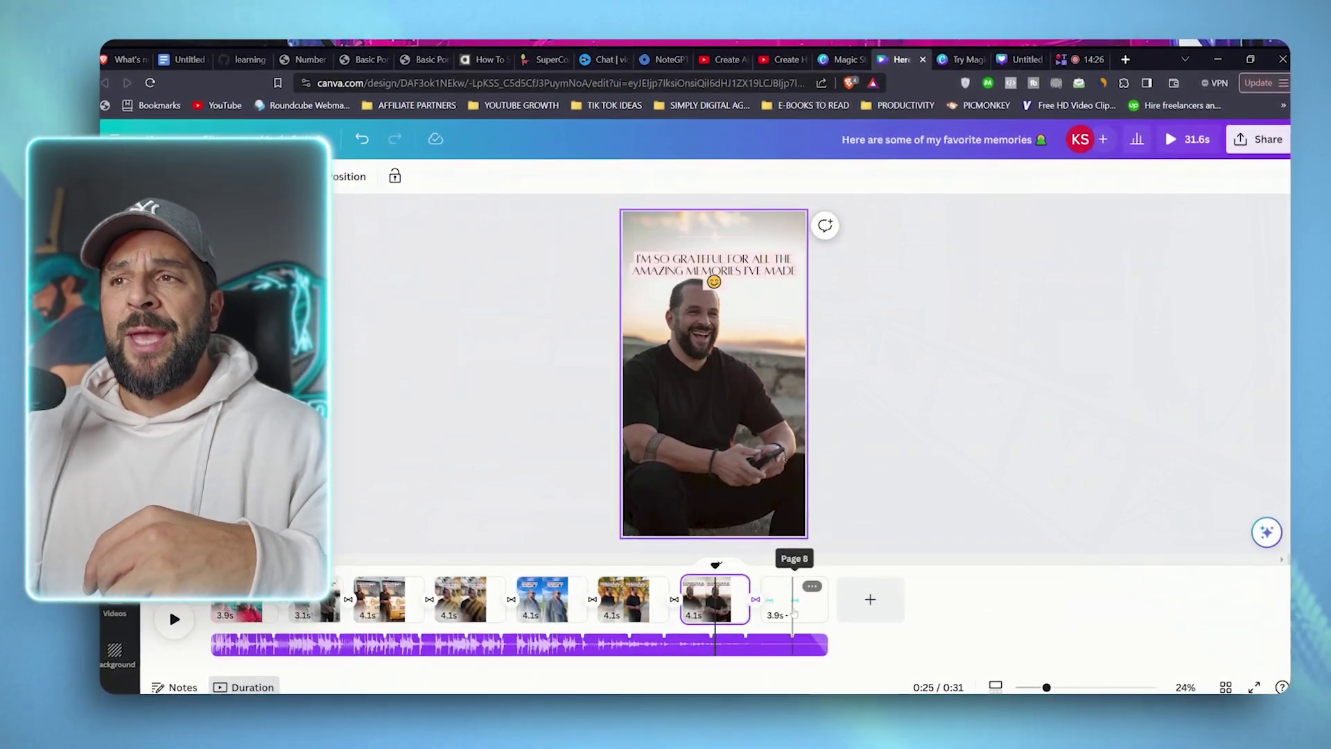
{"action": "left_click", "coordinate": [795, 607]}
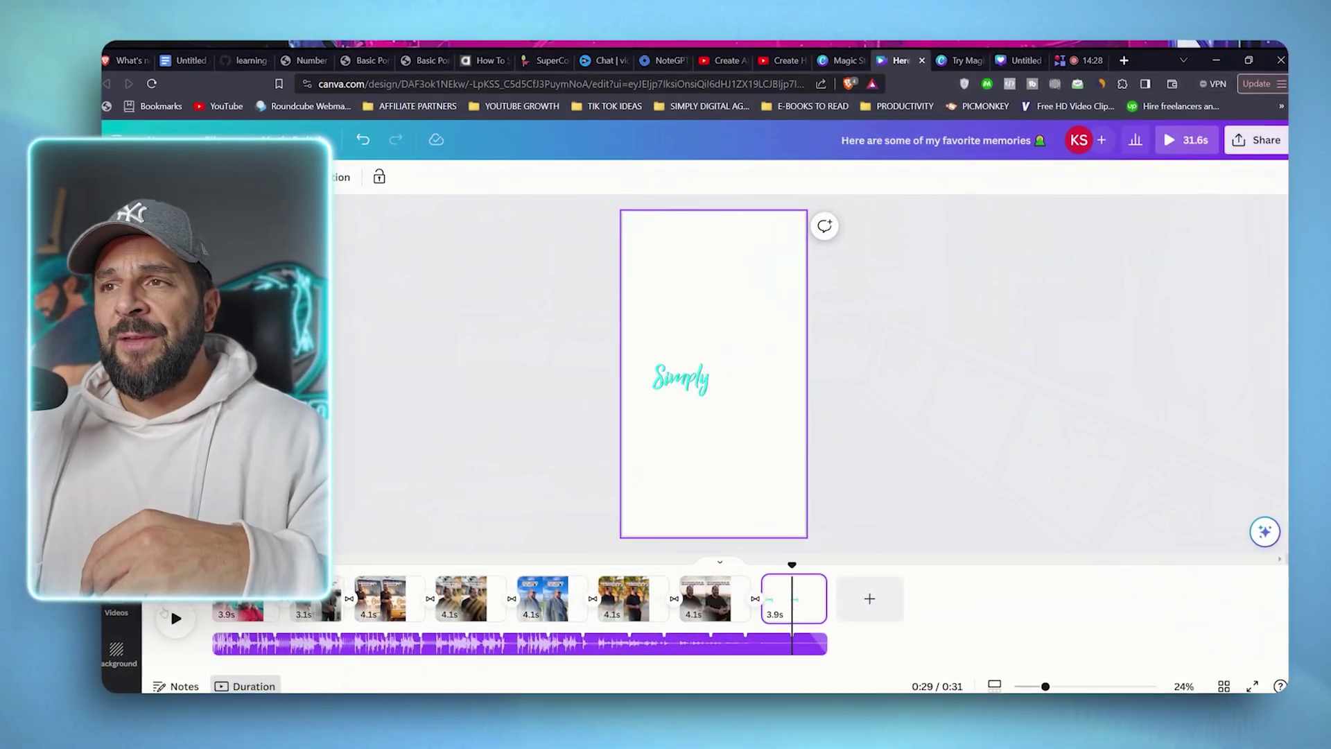
{"action": "left_click", "coordinate": [175, 617]}
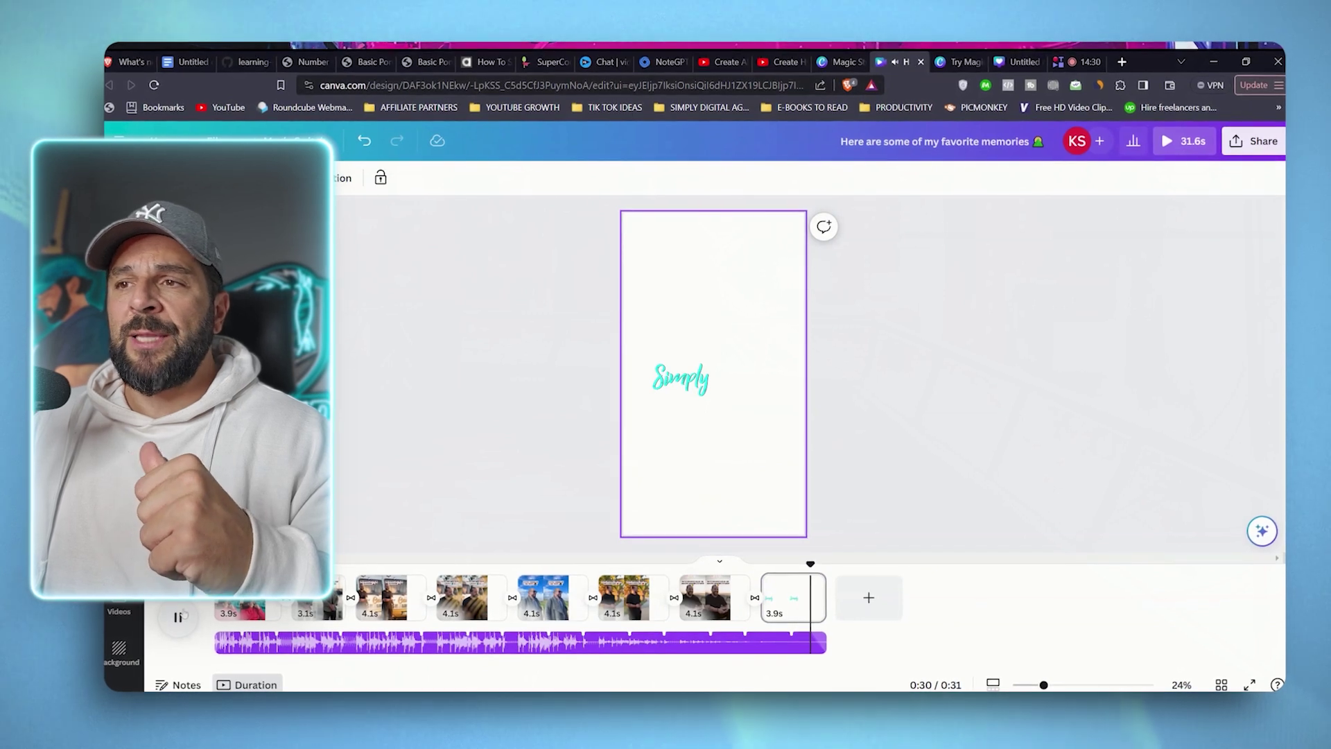